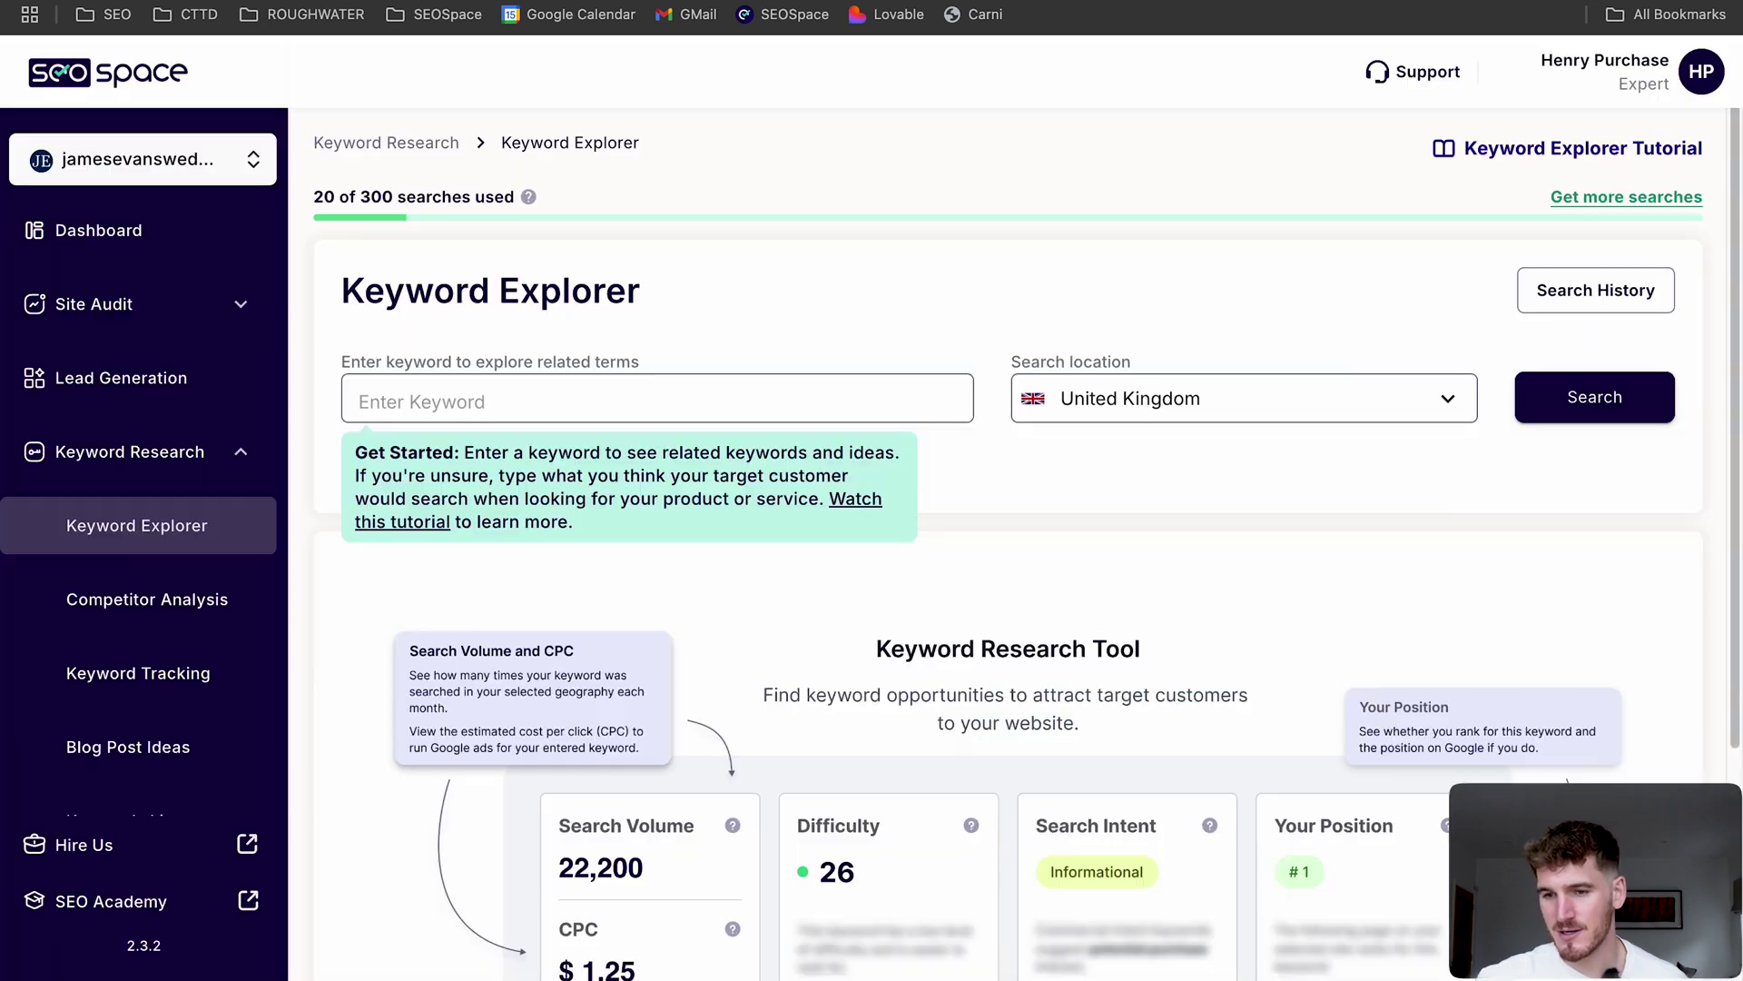
Step: Search the Keyword Explorer for "wedding photographer London" with United Kingdom as the search location
click(454, 399)
text(wed)
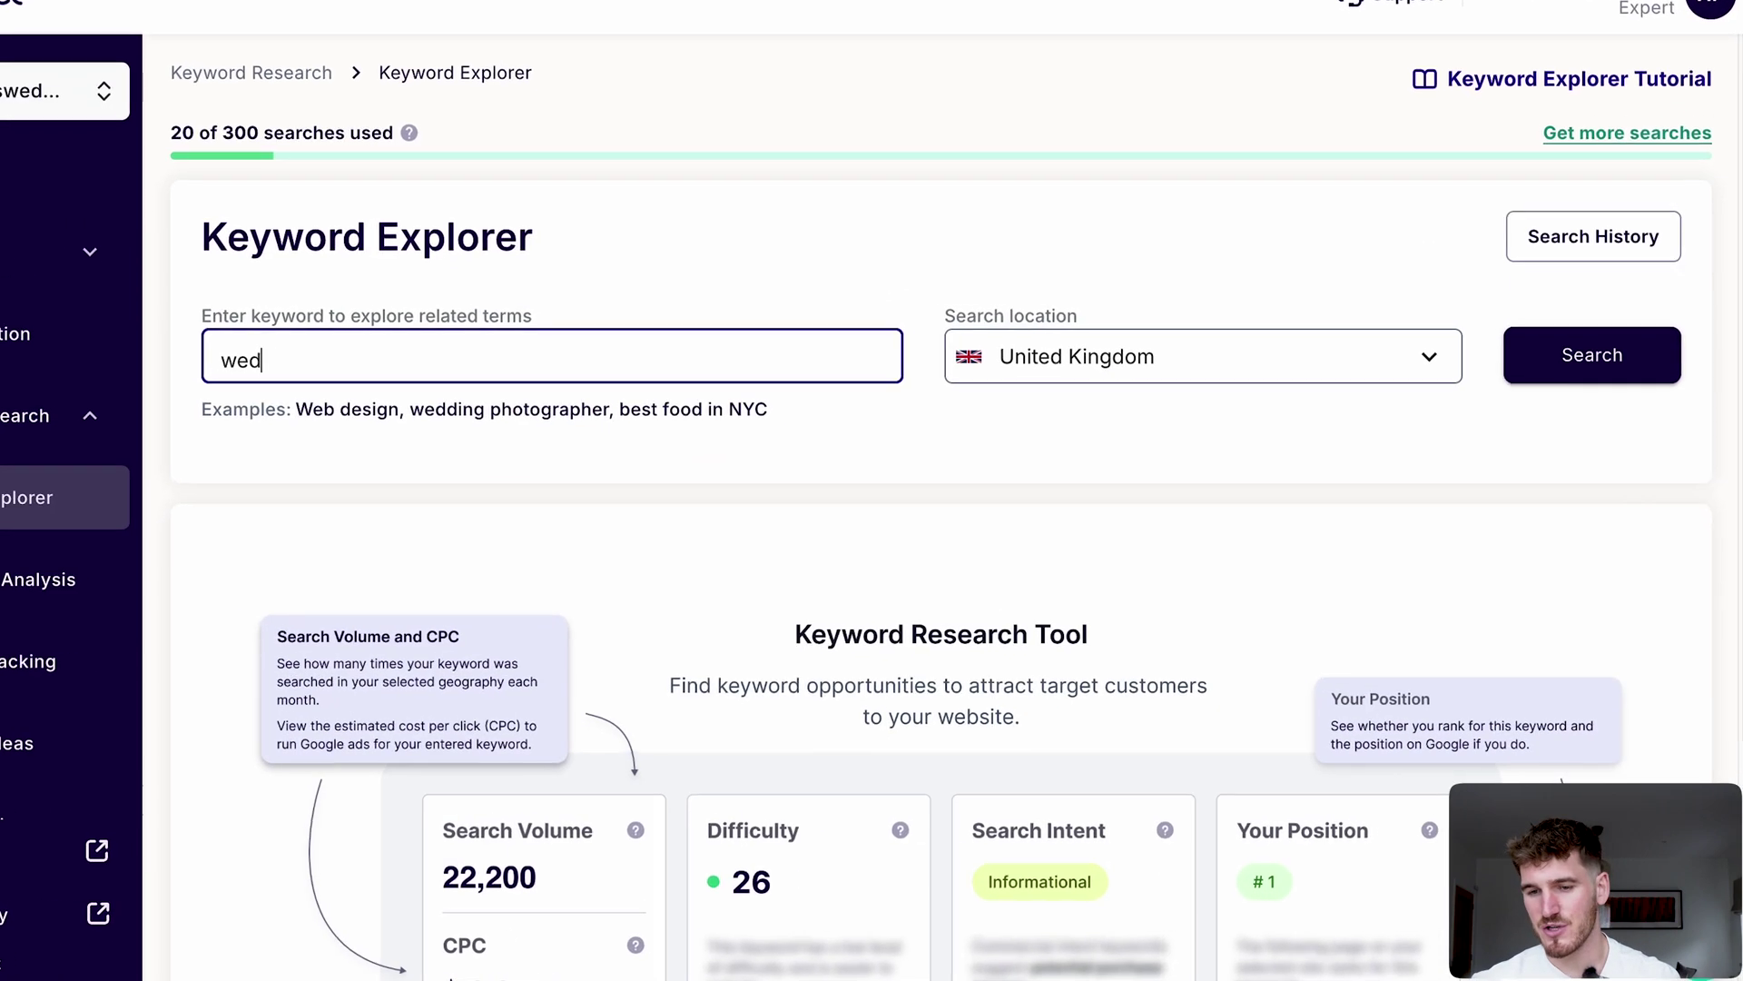
text(ding)
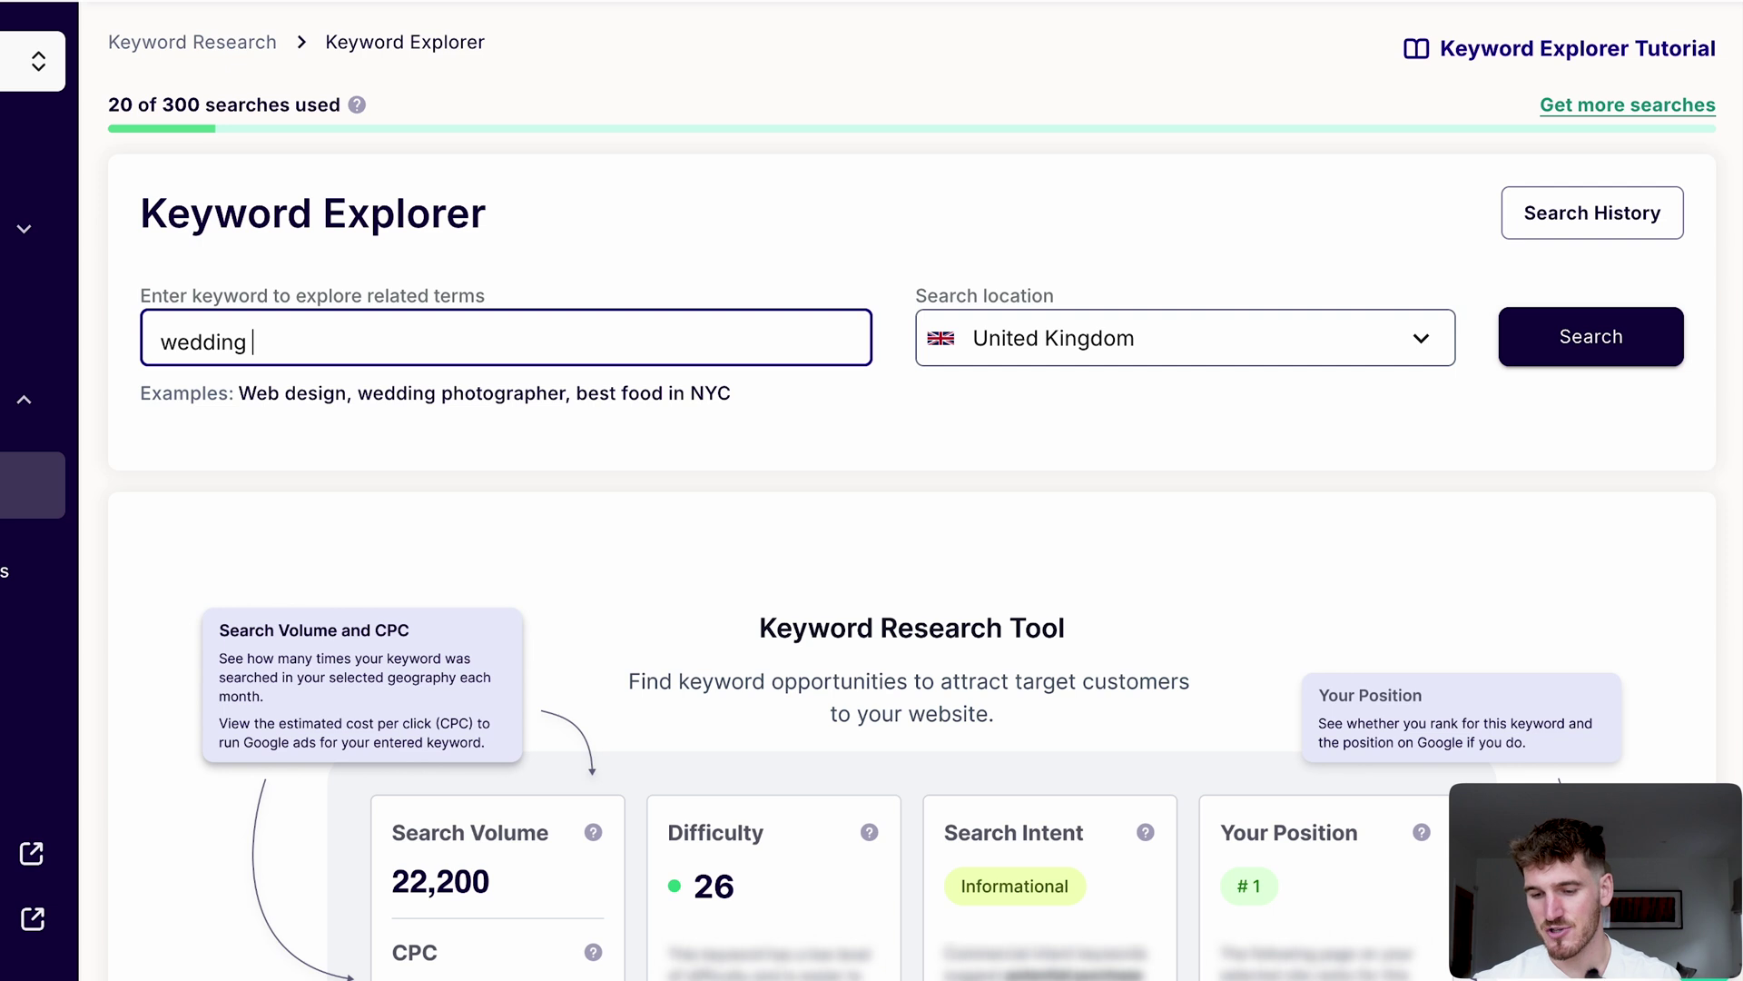
text( photographer London)
click(612, 466)
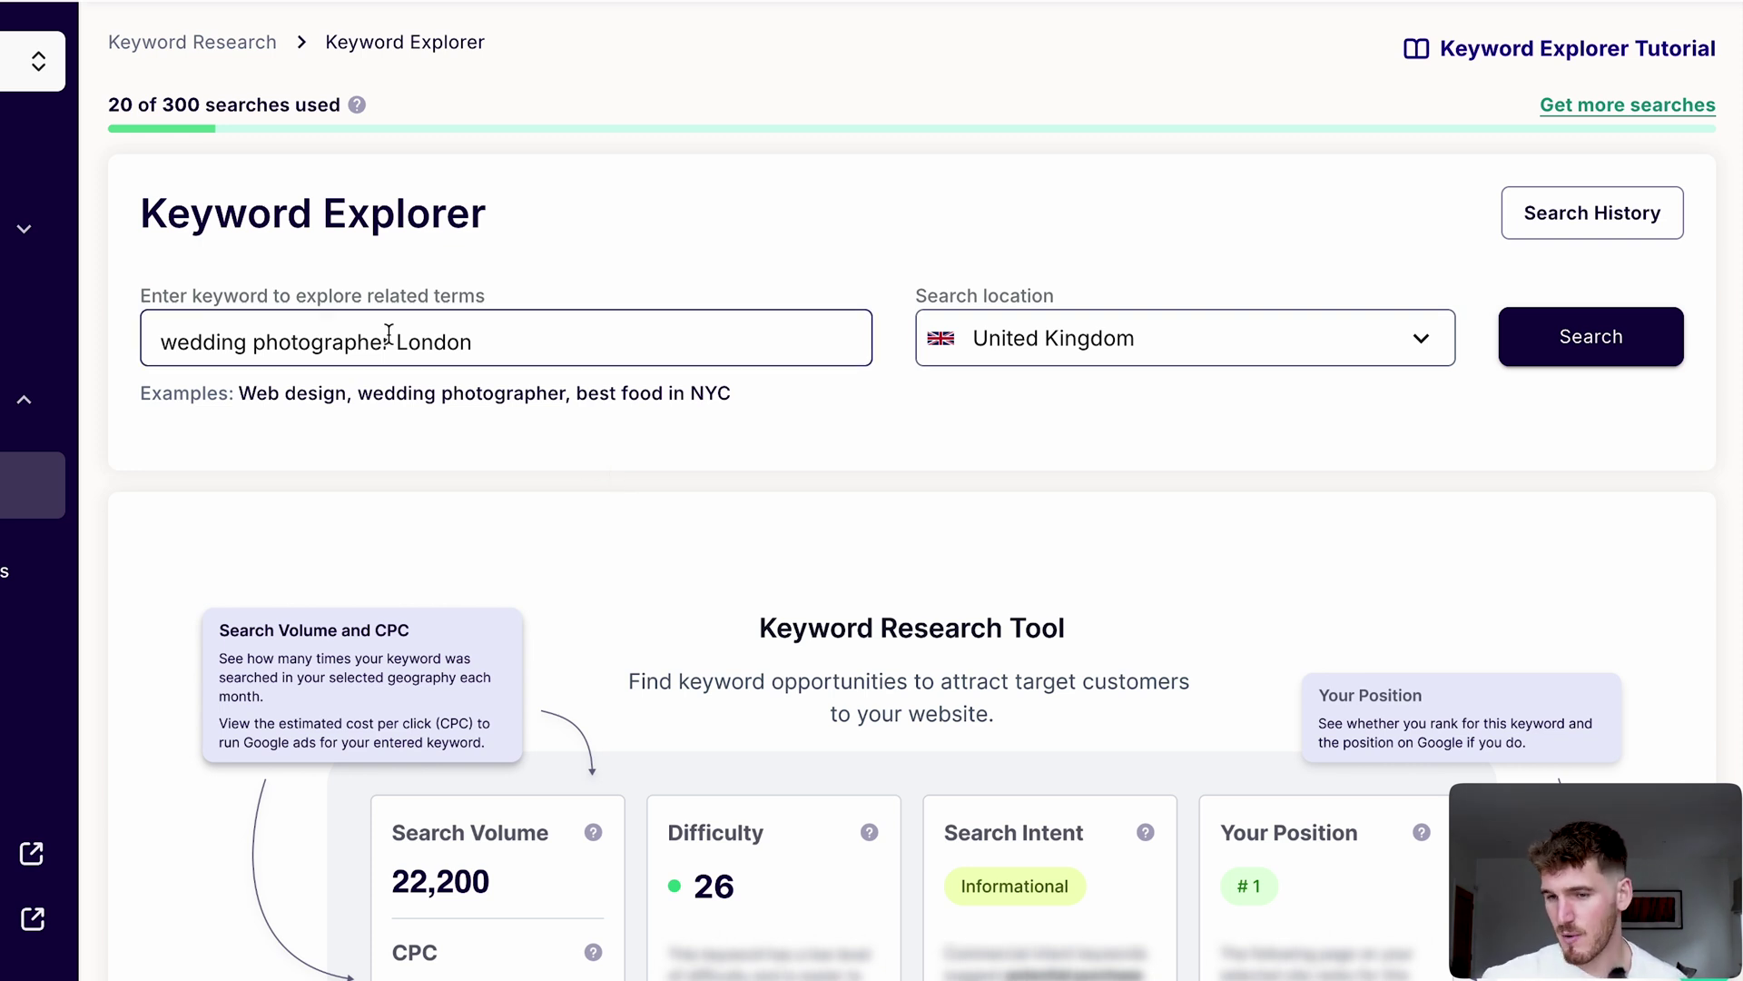
click(1058, 339)
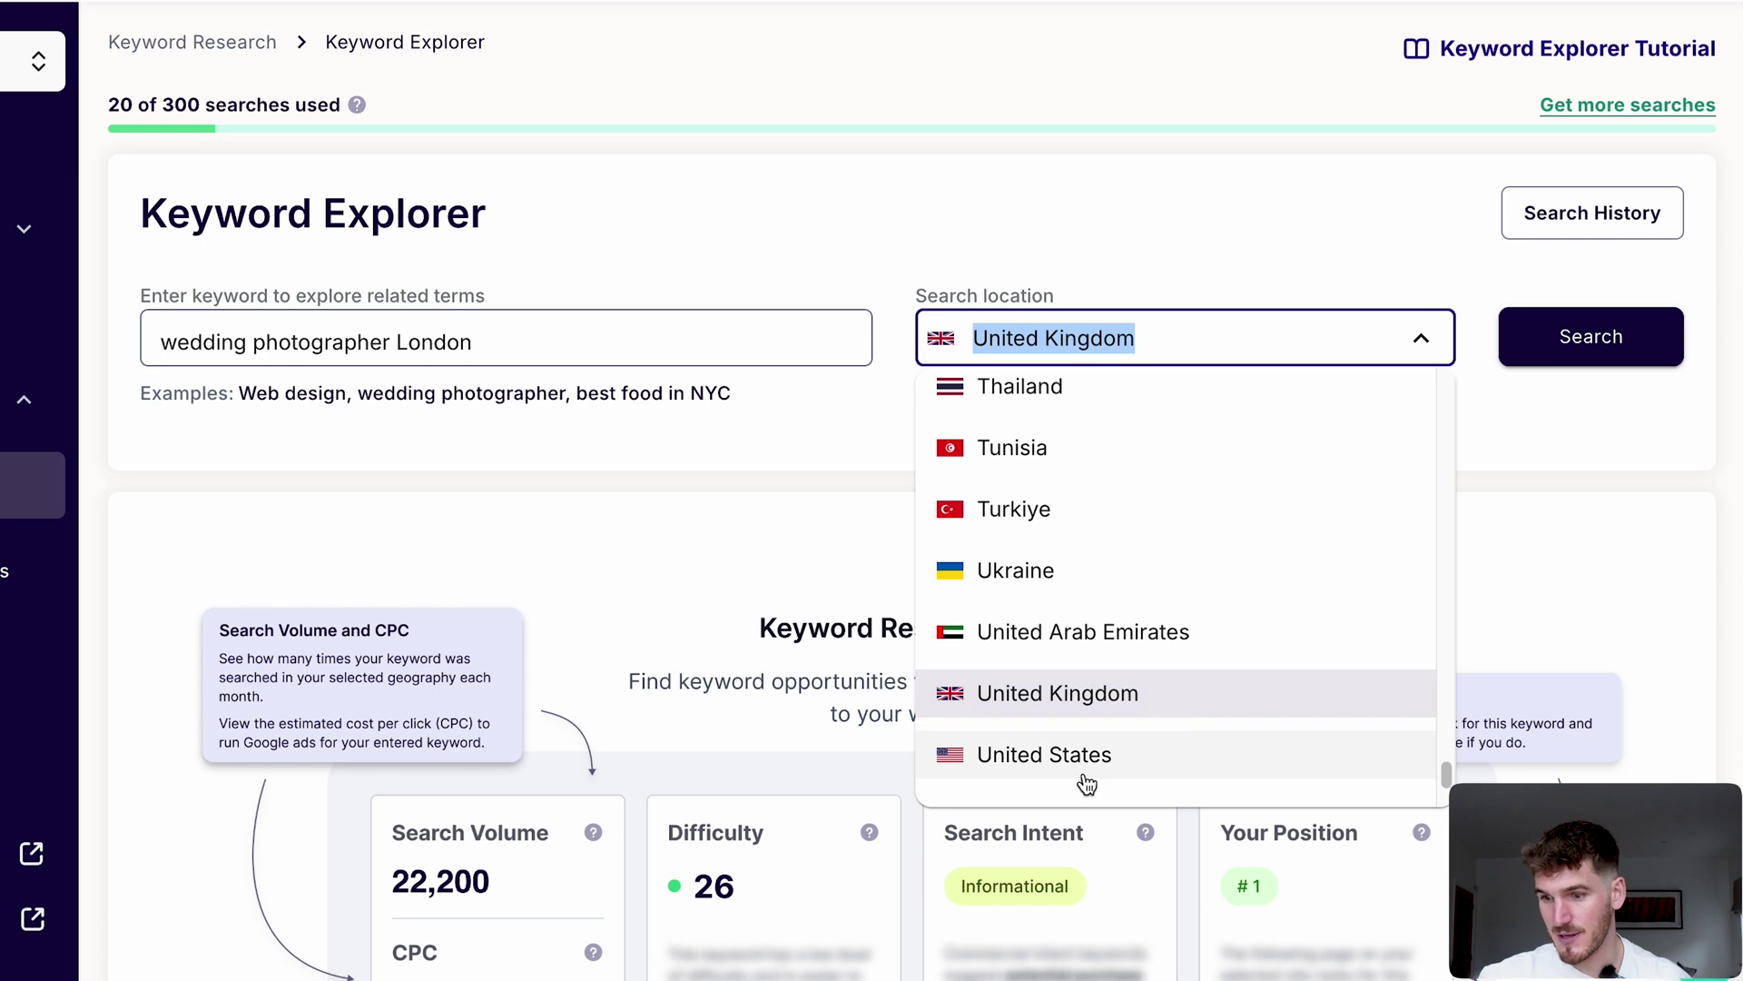
click(1113, 722)
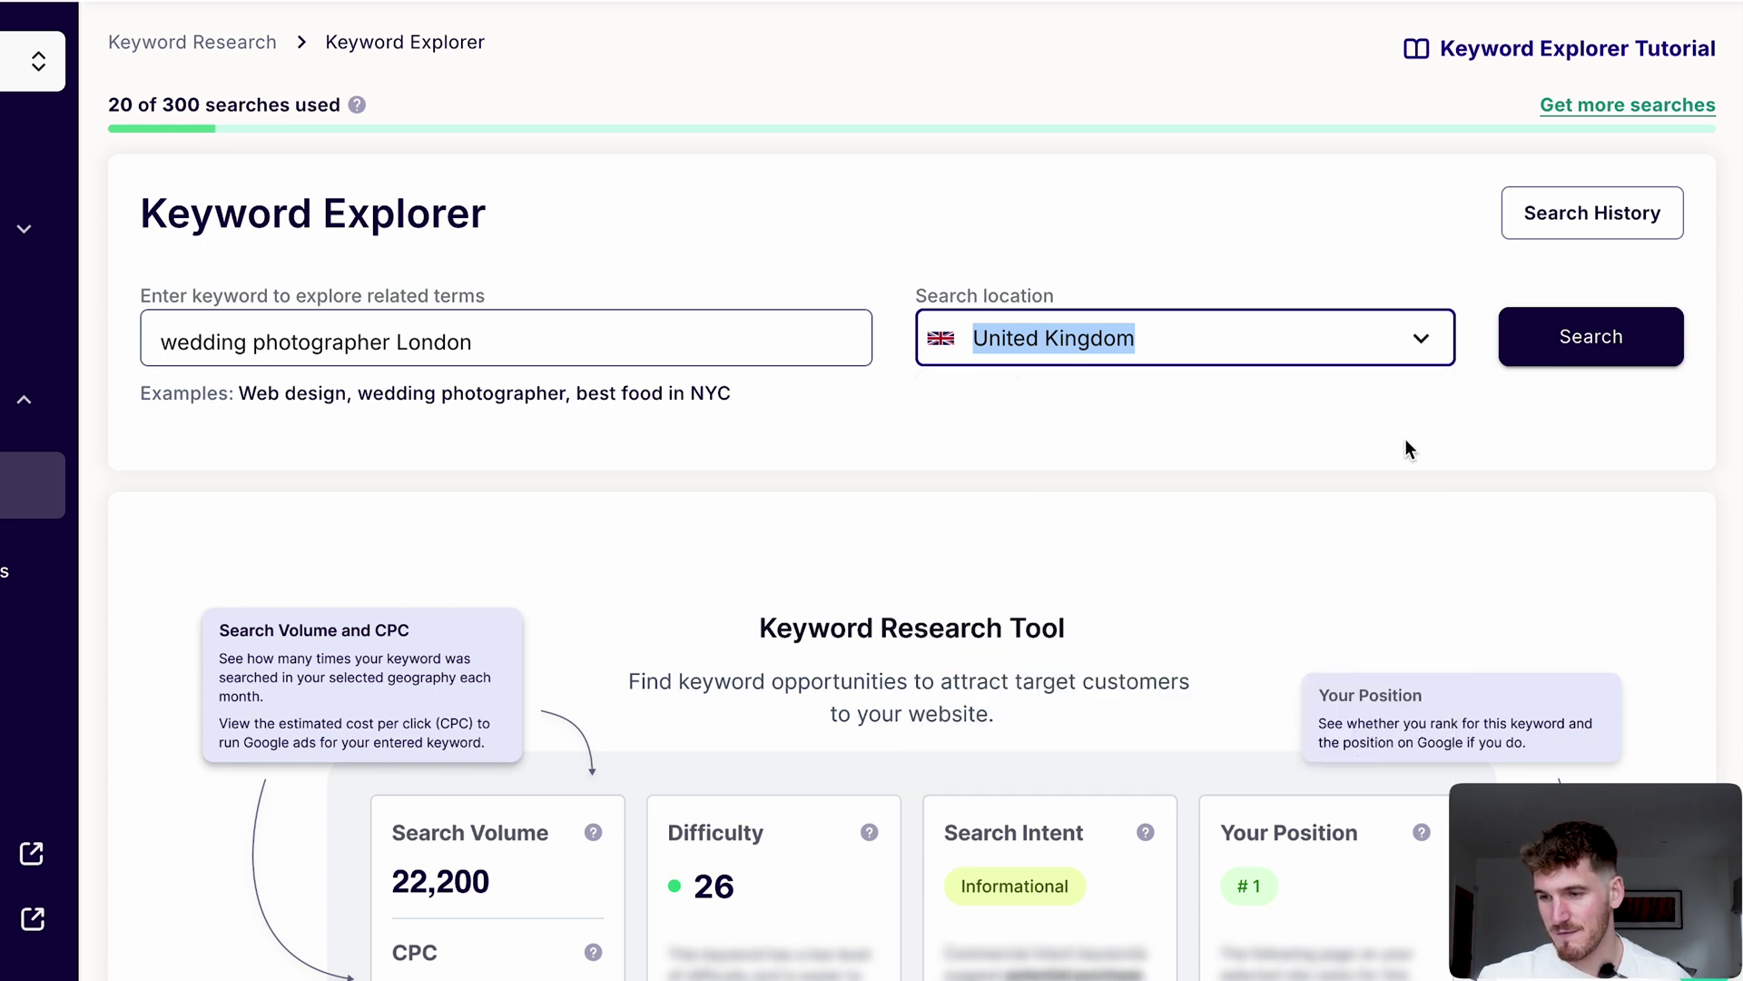
click(1530, 360)
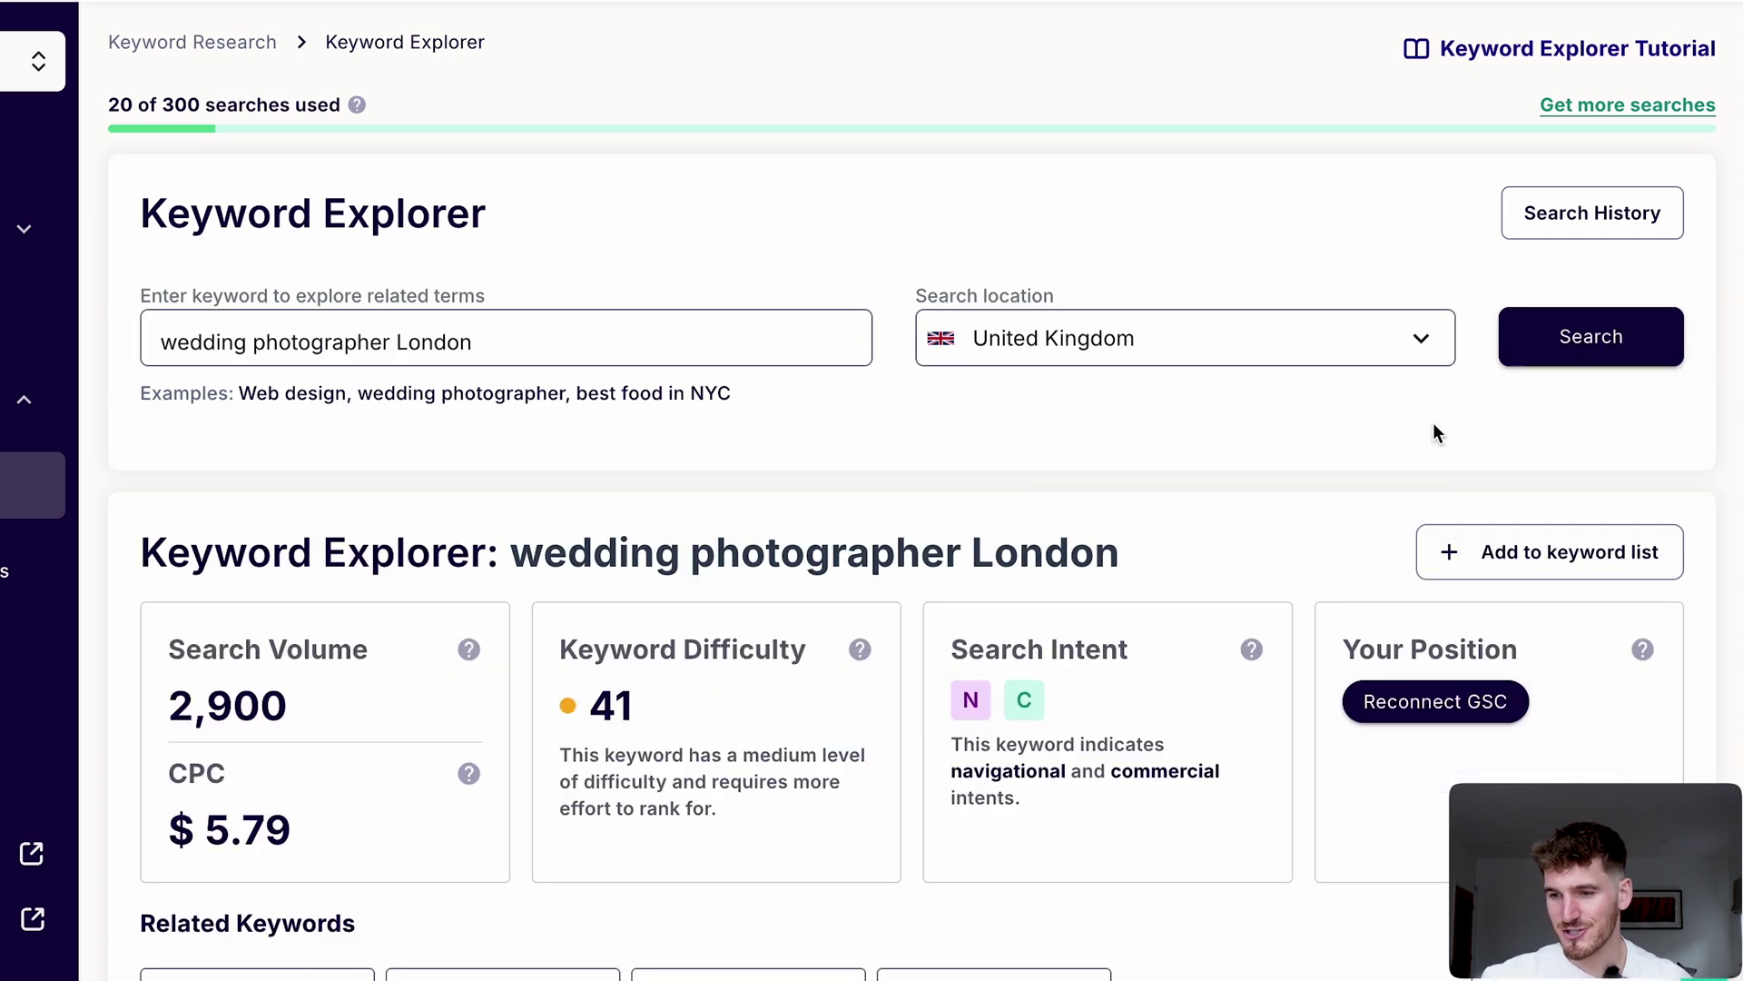
Step: Open the full list of related keywords and set its rows per page to View All
scroll(1432, 432, down, 4)
click(962, 862)
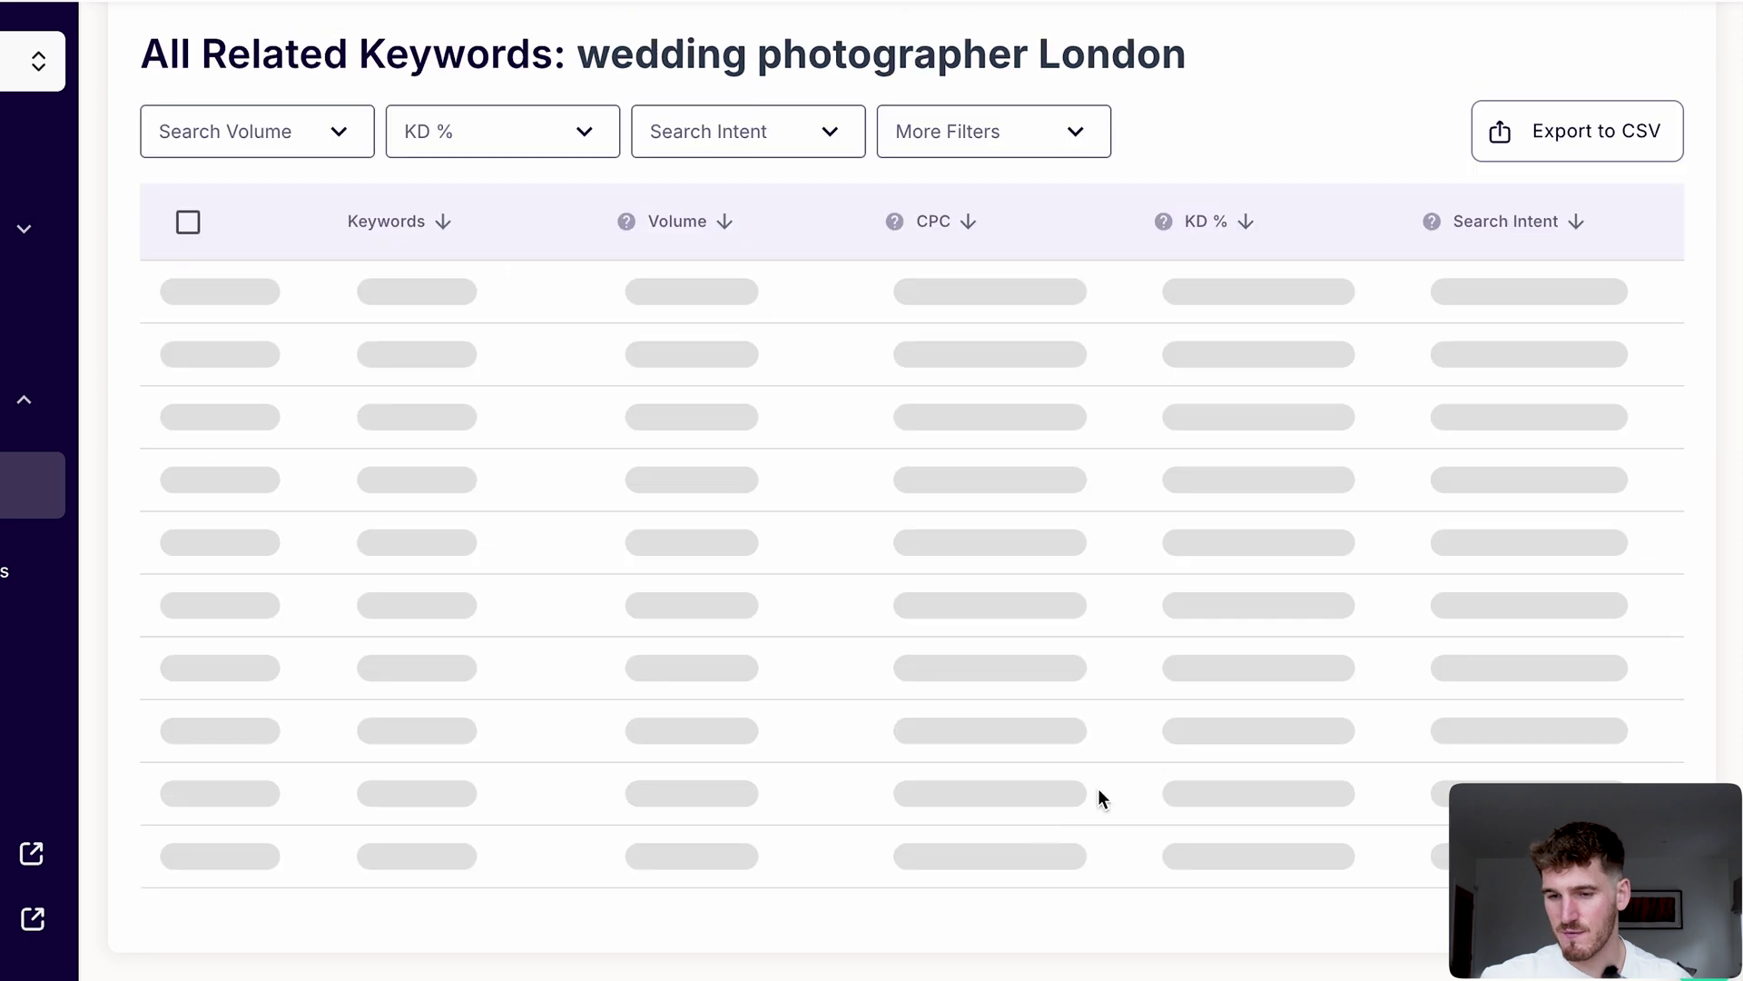
scroll(1299, 722, down, 2)
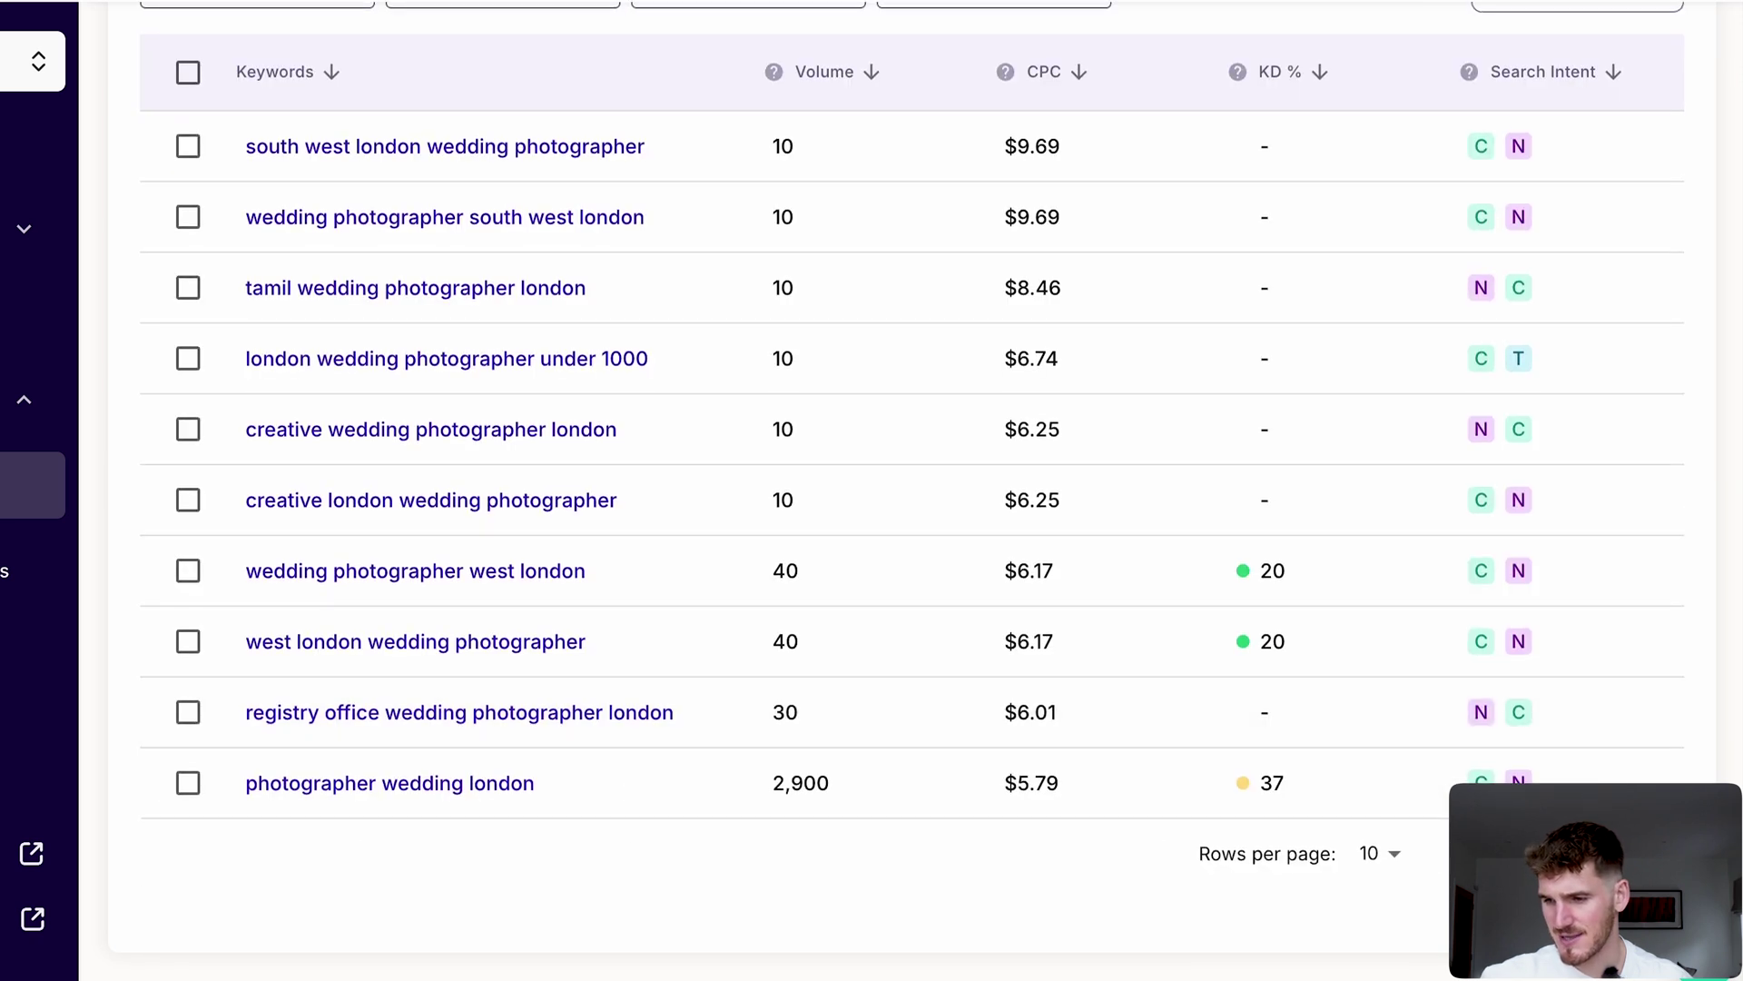
click(1381, 853)
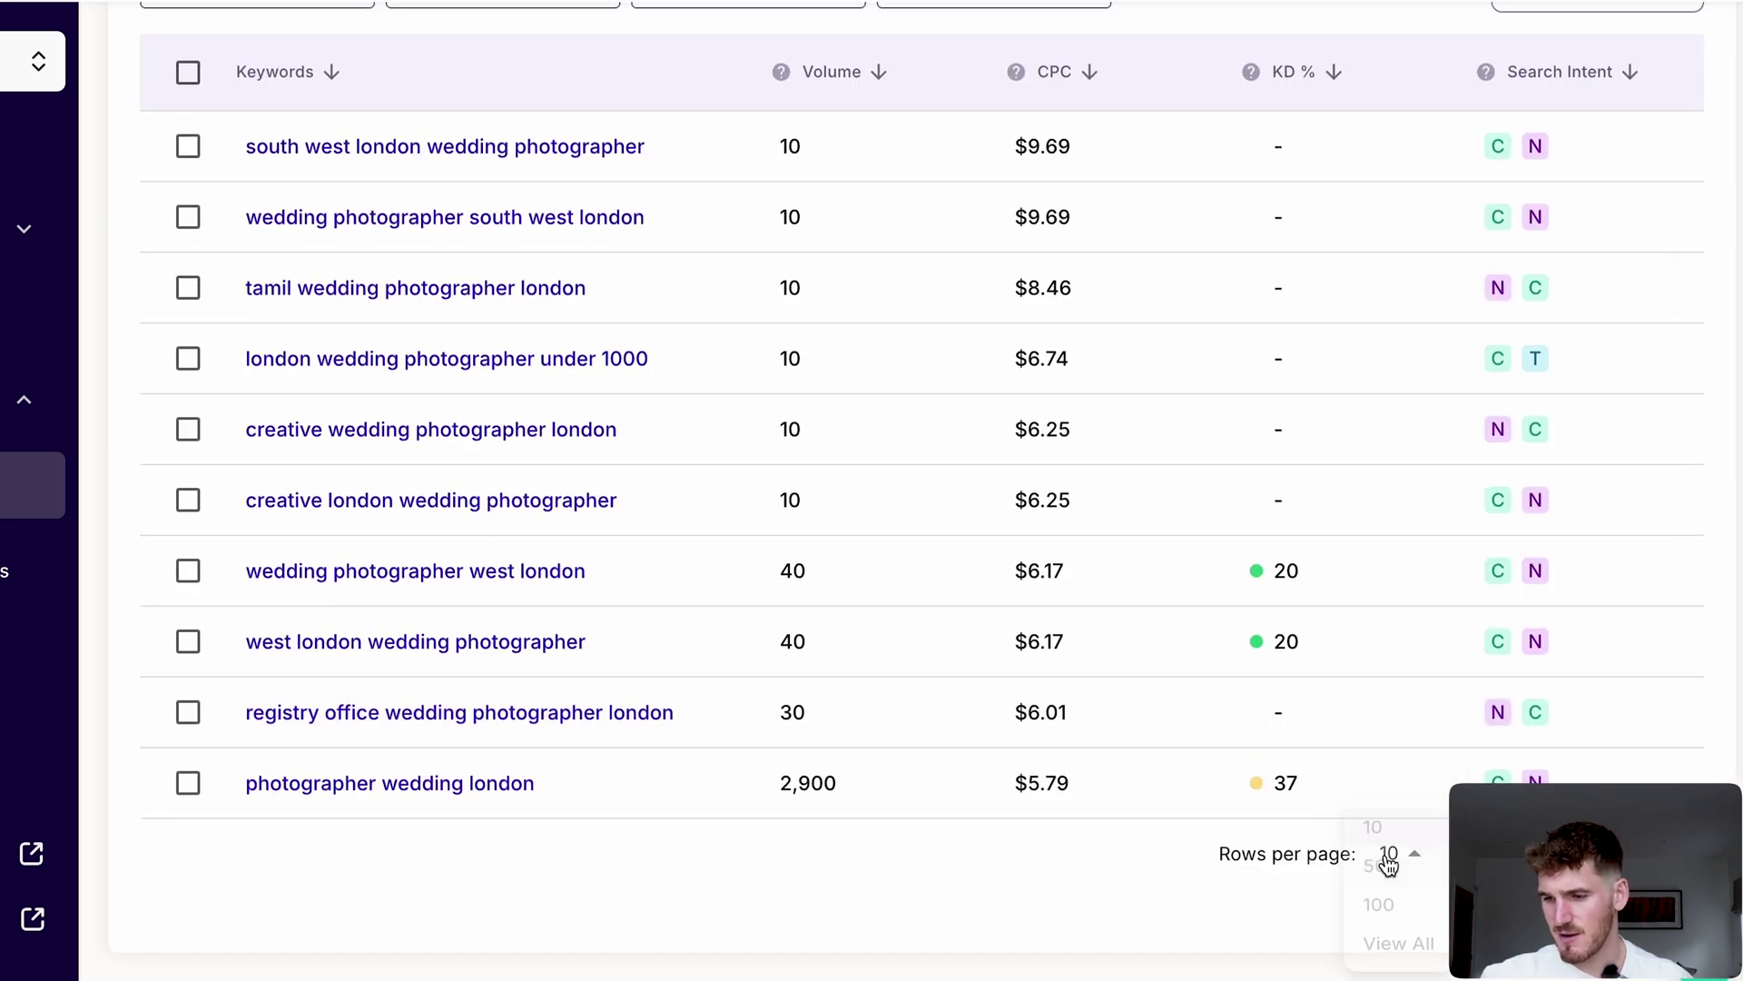
click(1392, 957)
Step: Sort the related keywords by search volume, highest first
scroll(1369, 146, up, 15)
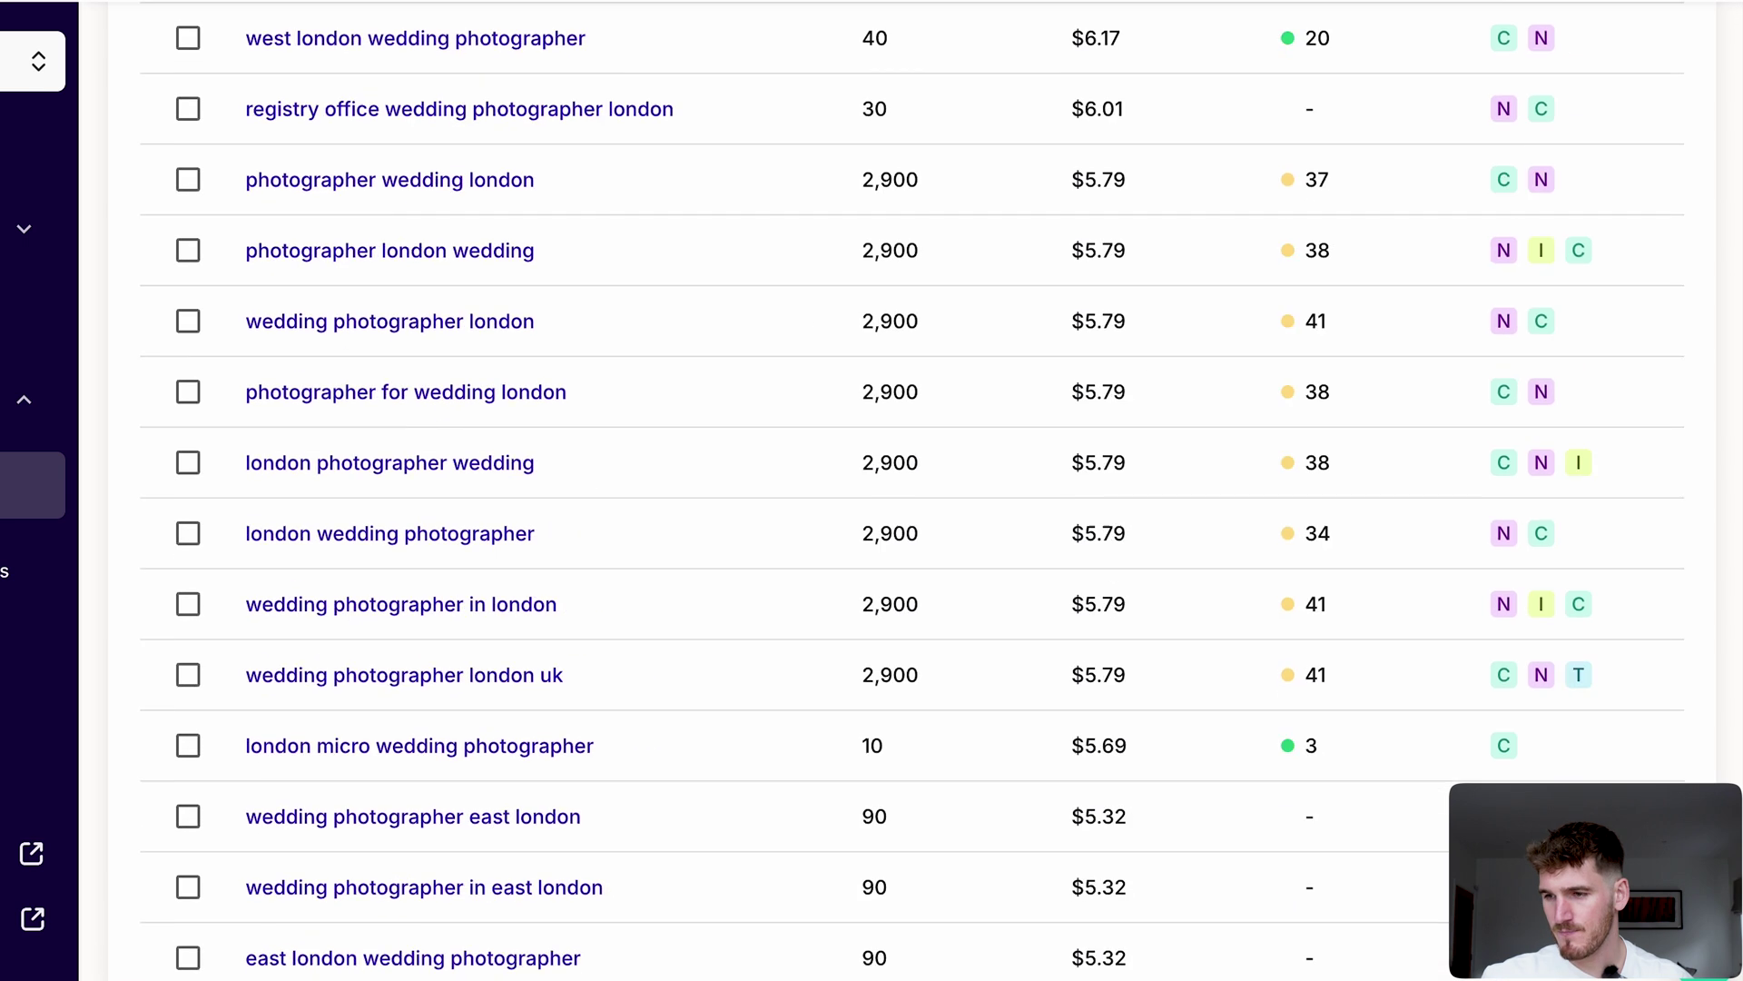
click(962, 356)
click(962, 356)
click(963, 356)
Step: Filter the related keywords to the easy keyword difficulty range 0-29 and look through the remaining terms
click(557, 267)
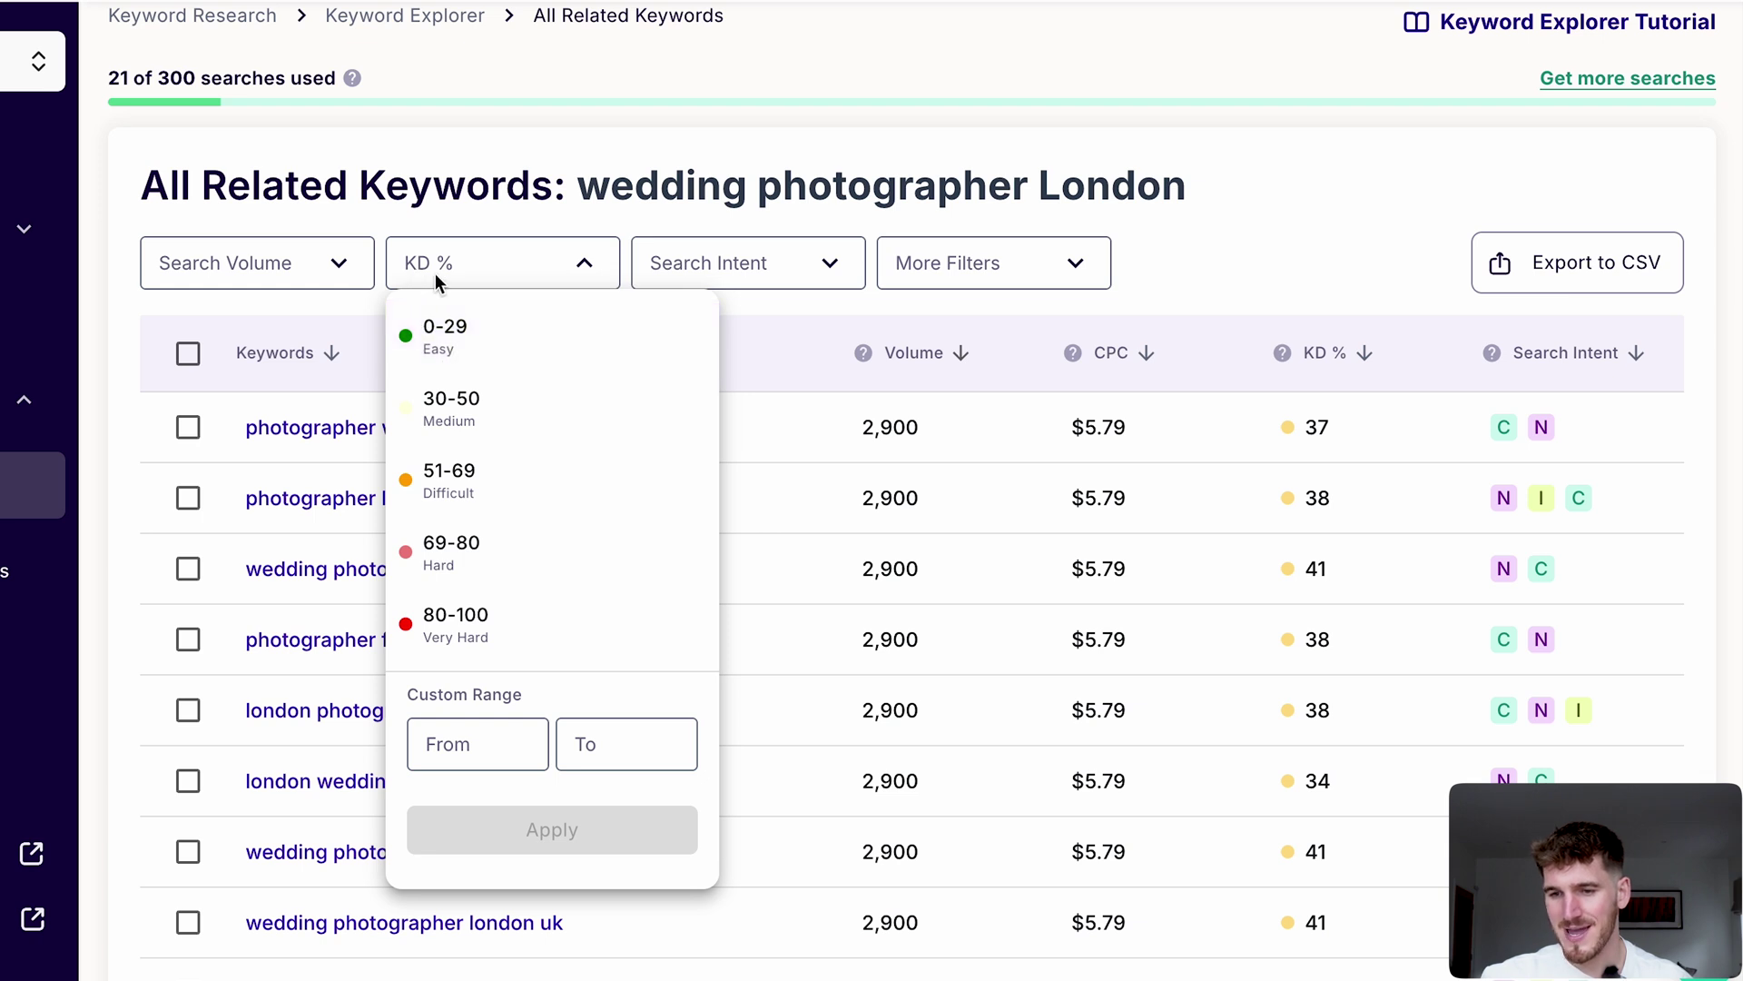
click(443, 329)
click(526, 828)
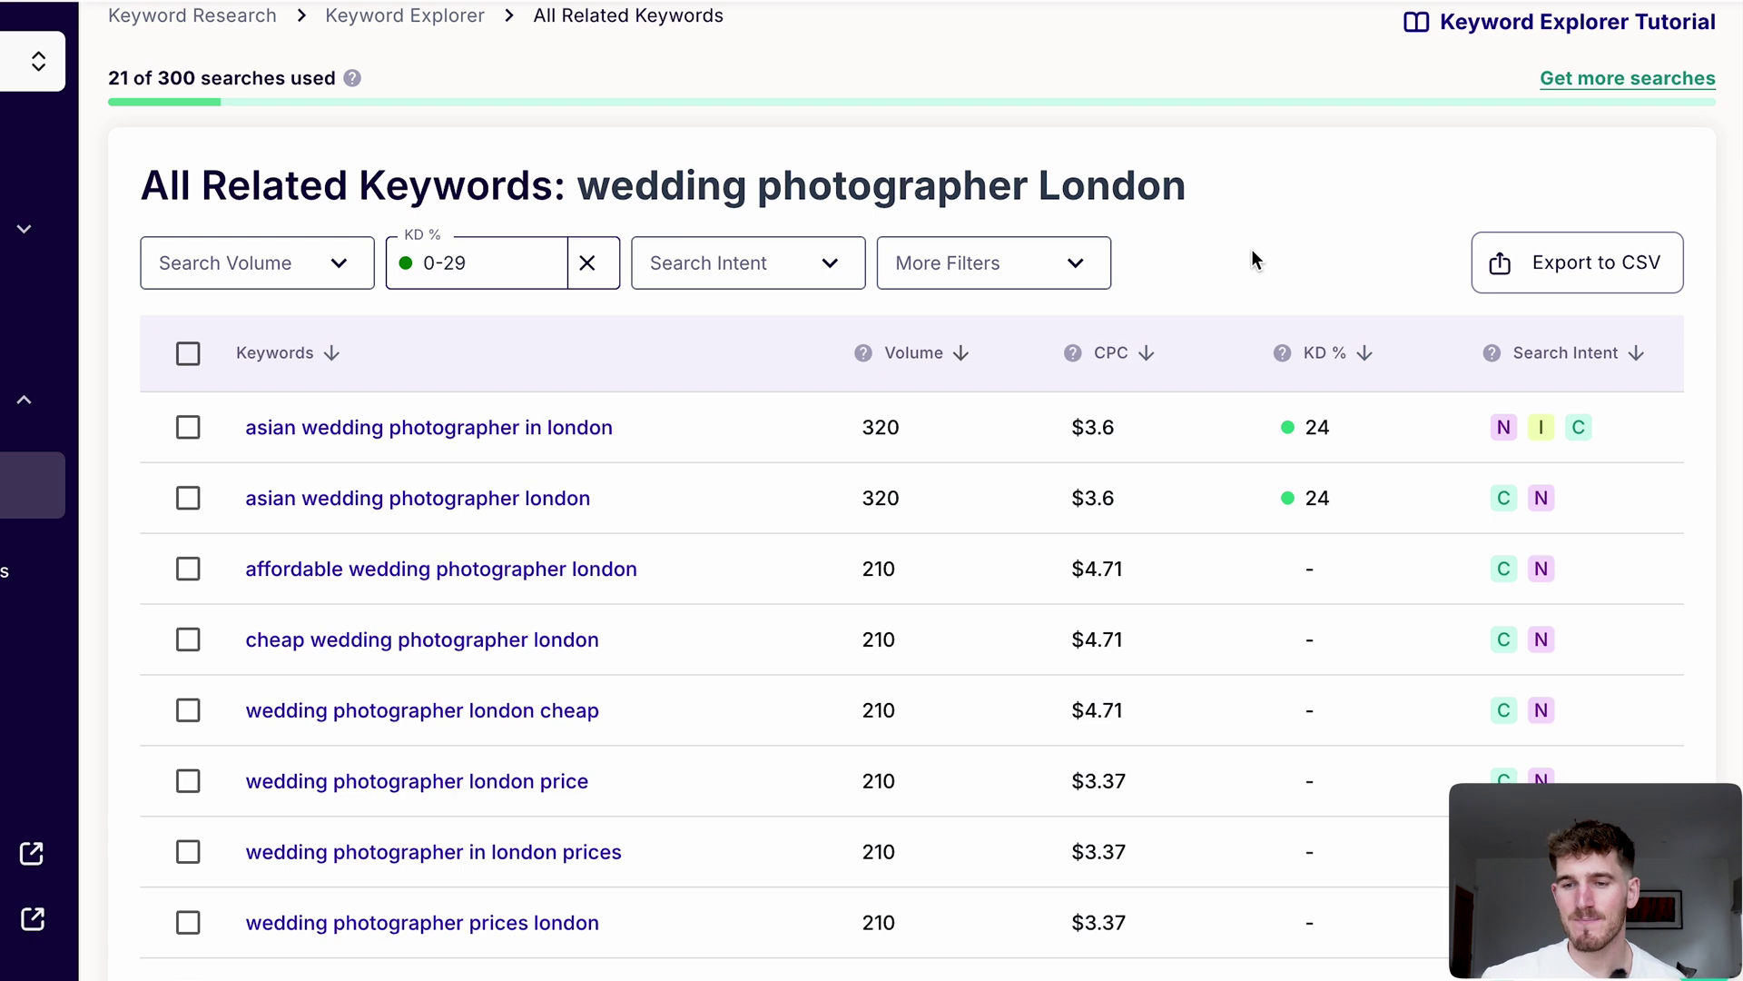
scroll(461, 234, up, 1)
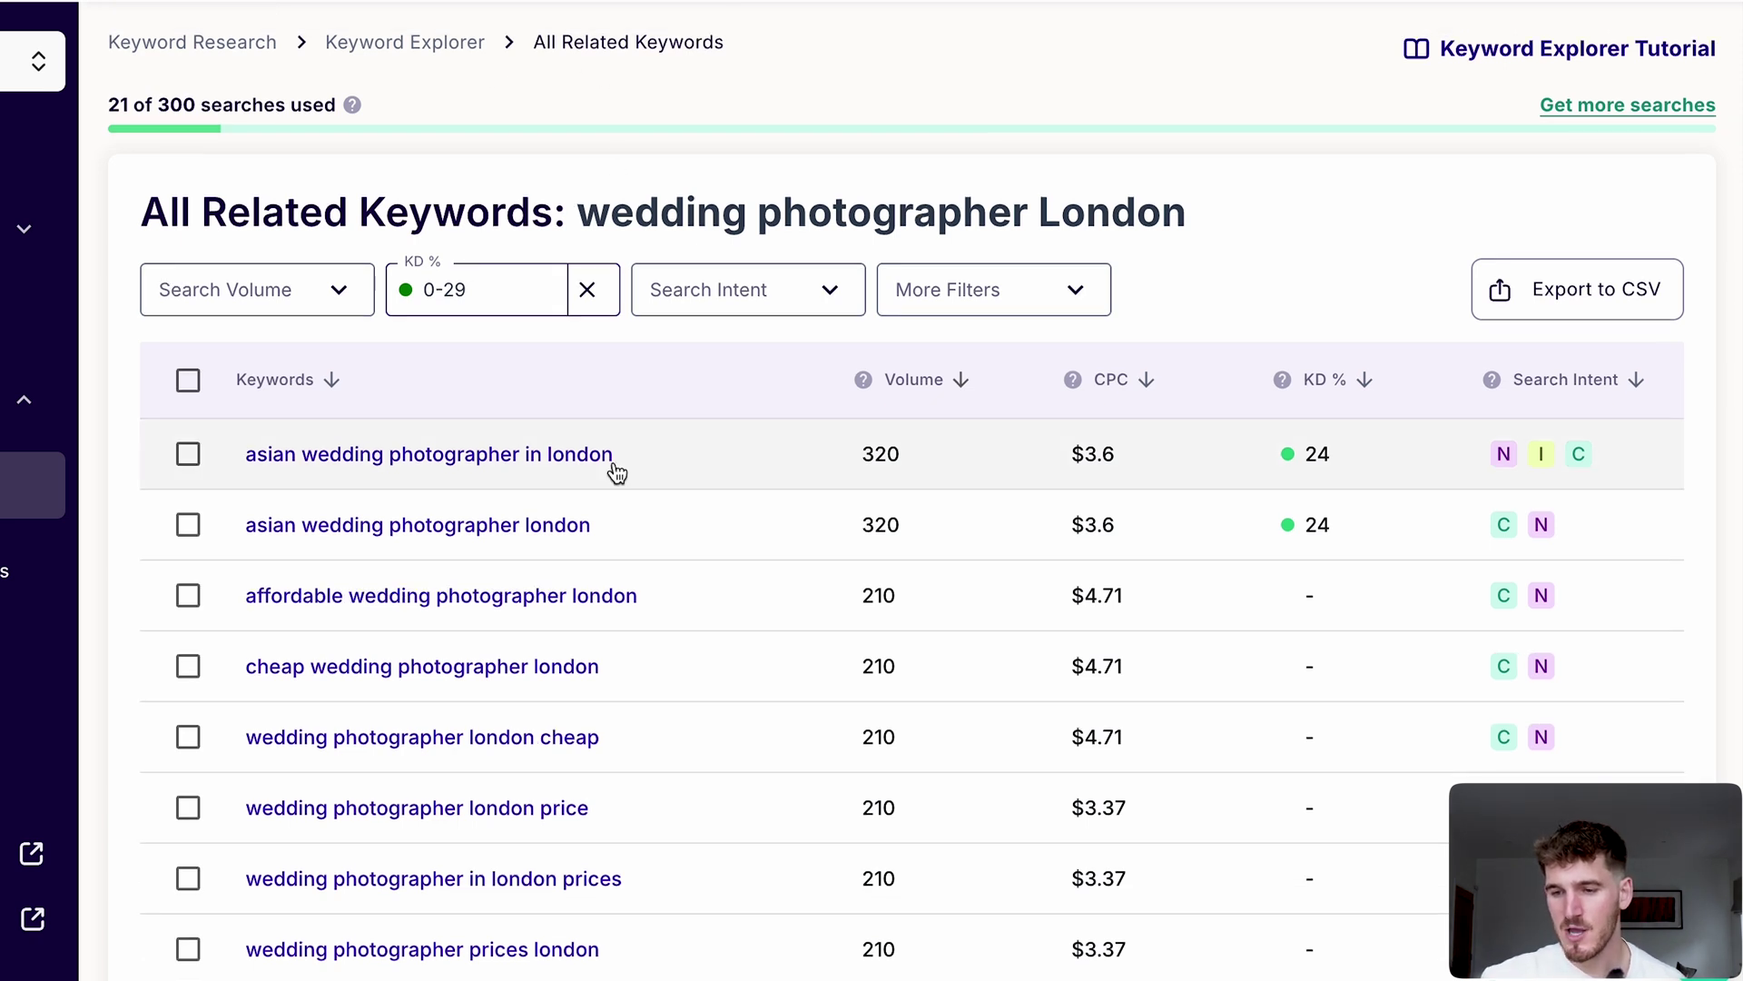
scroll(611, 470, down, 5)
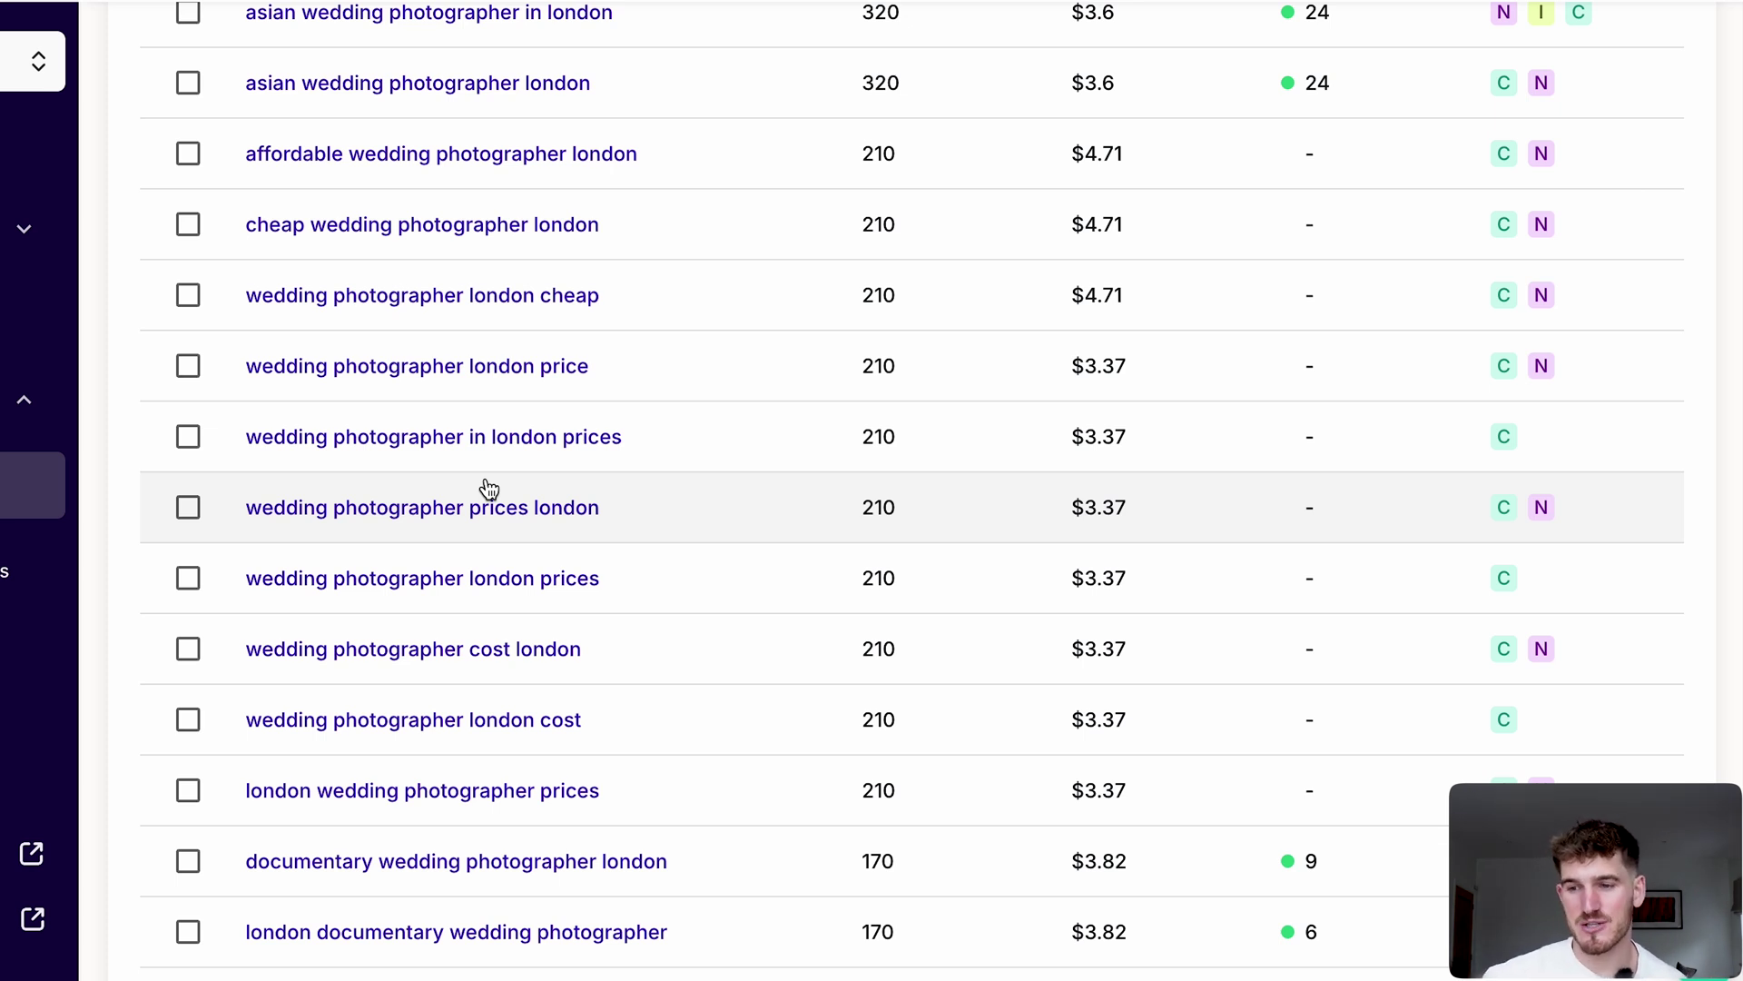
scroll(489, 489, up, 2)
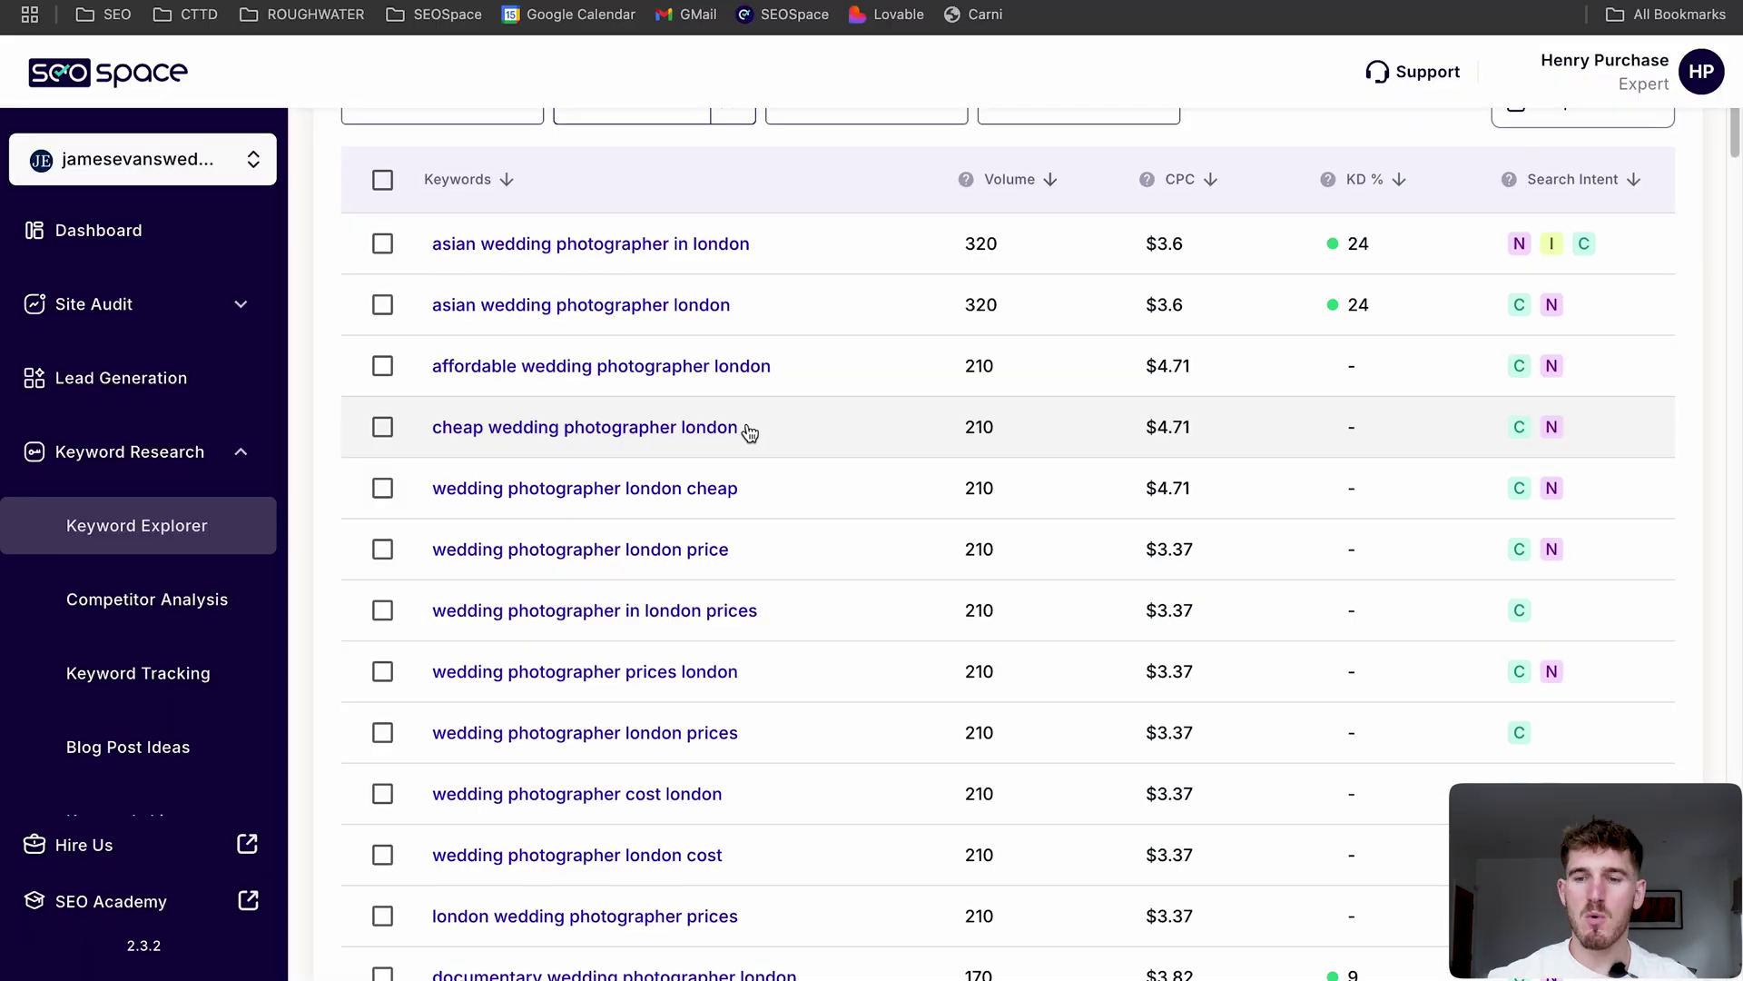
click(120, 612)
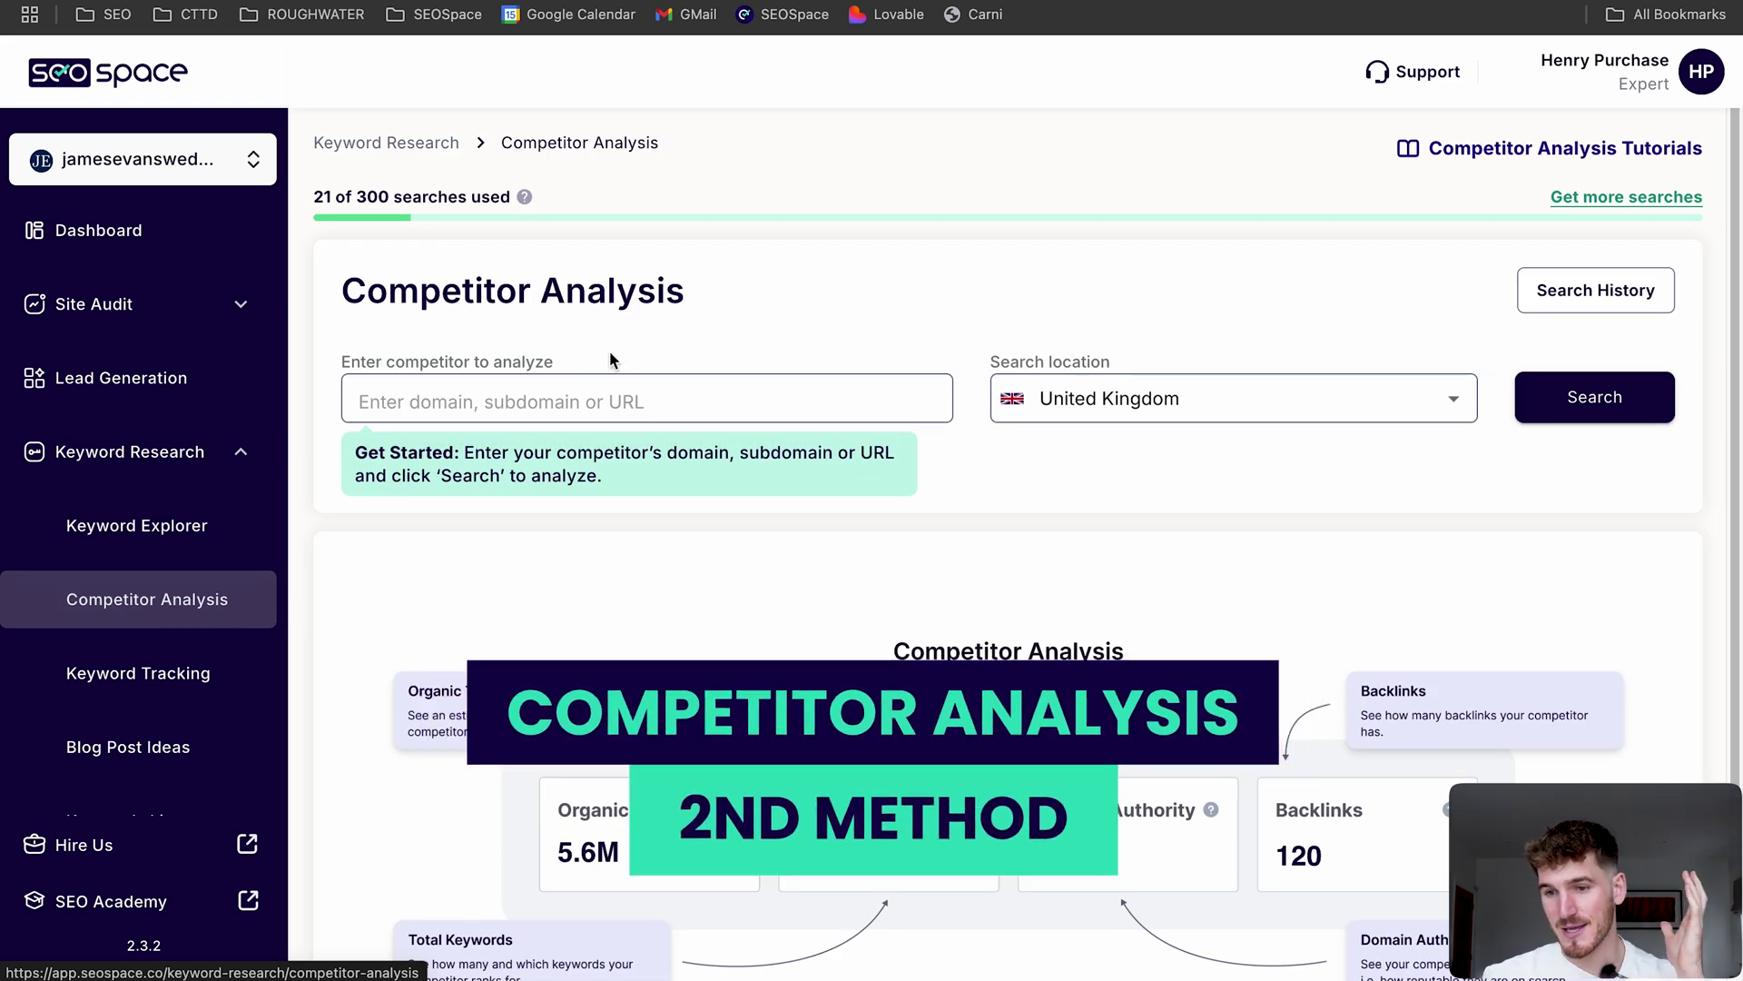
drag(683, 289, 318, 300)
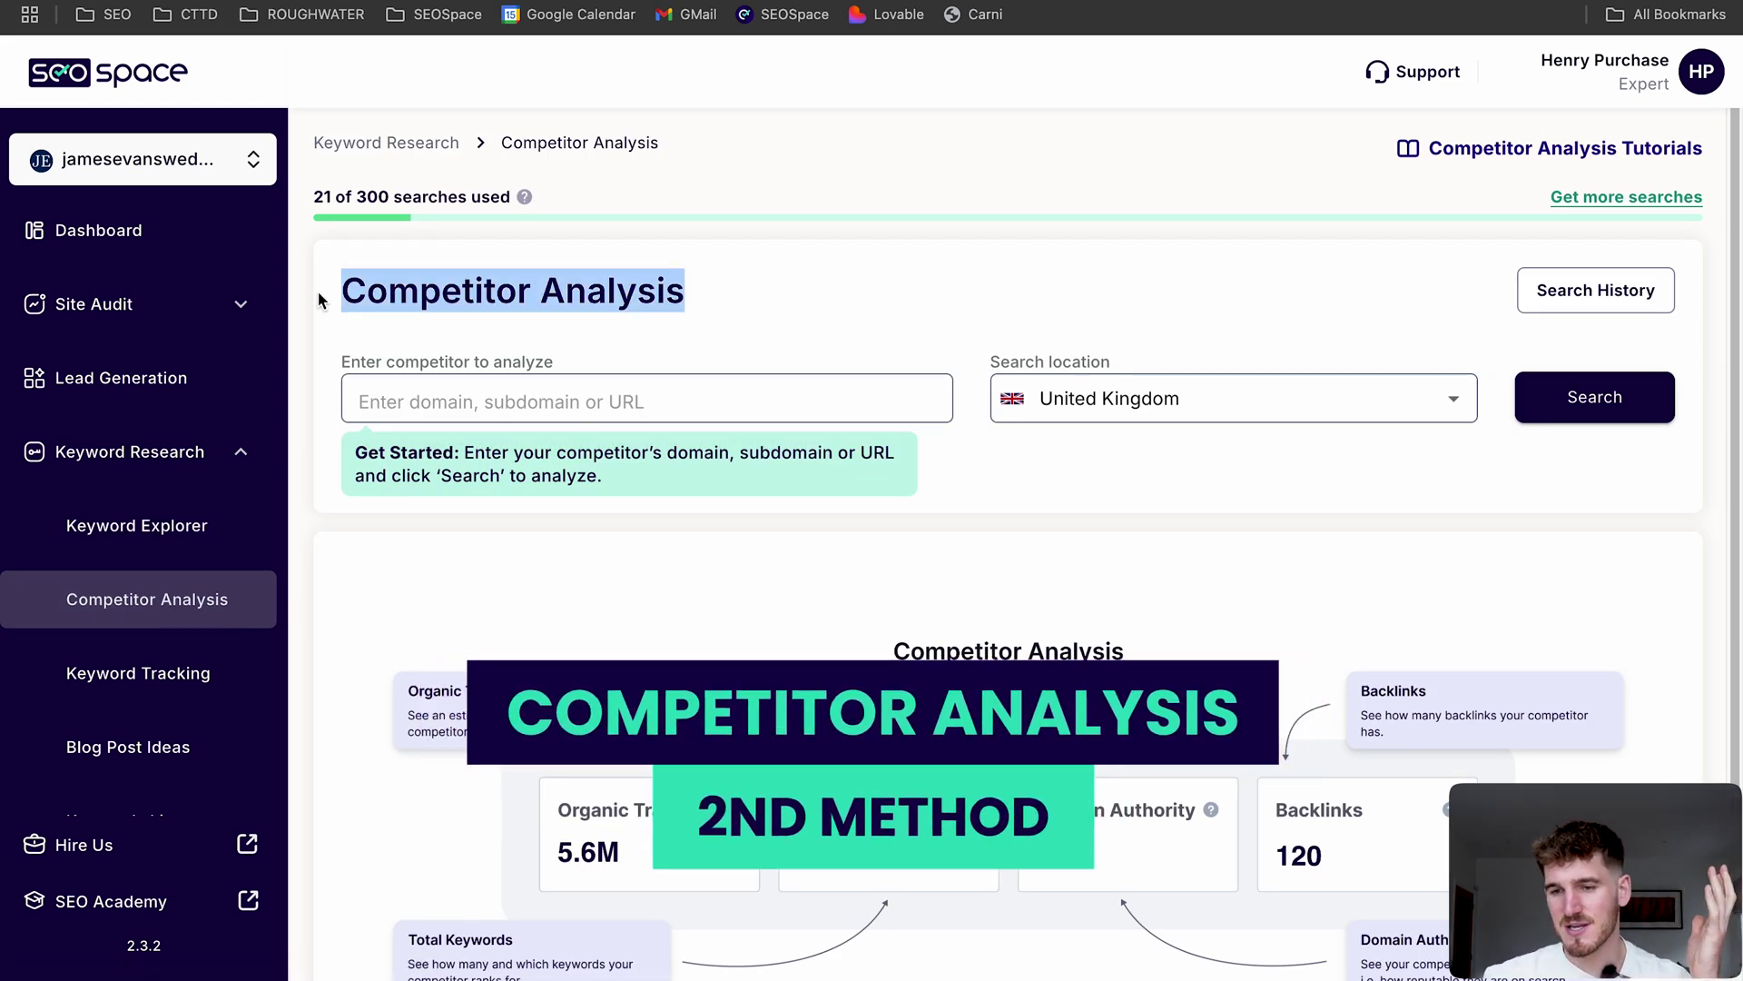
click(798, 286)
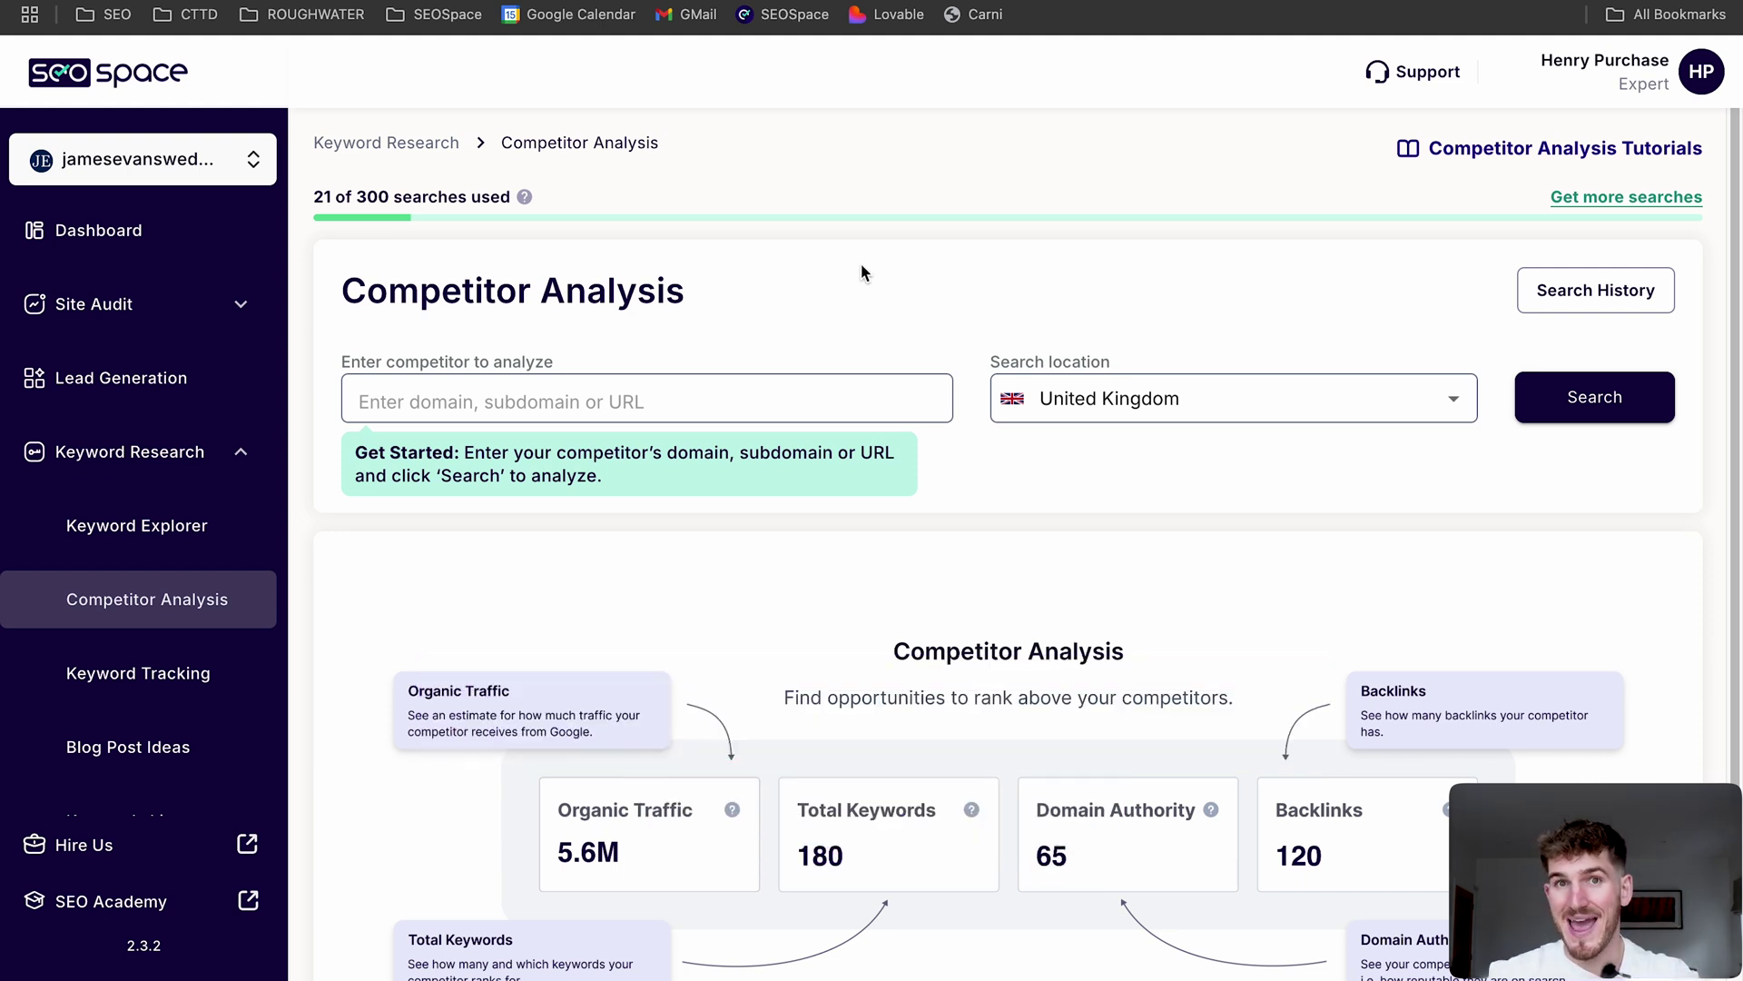
key(super+t)
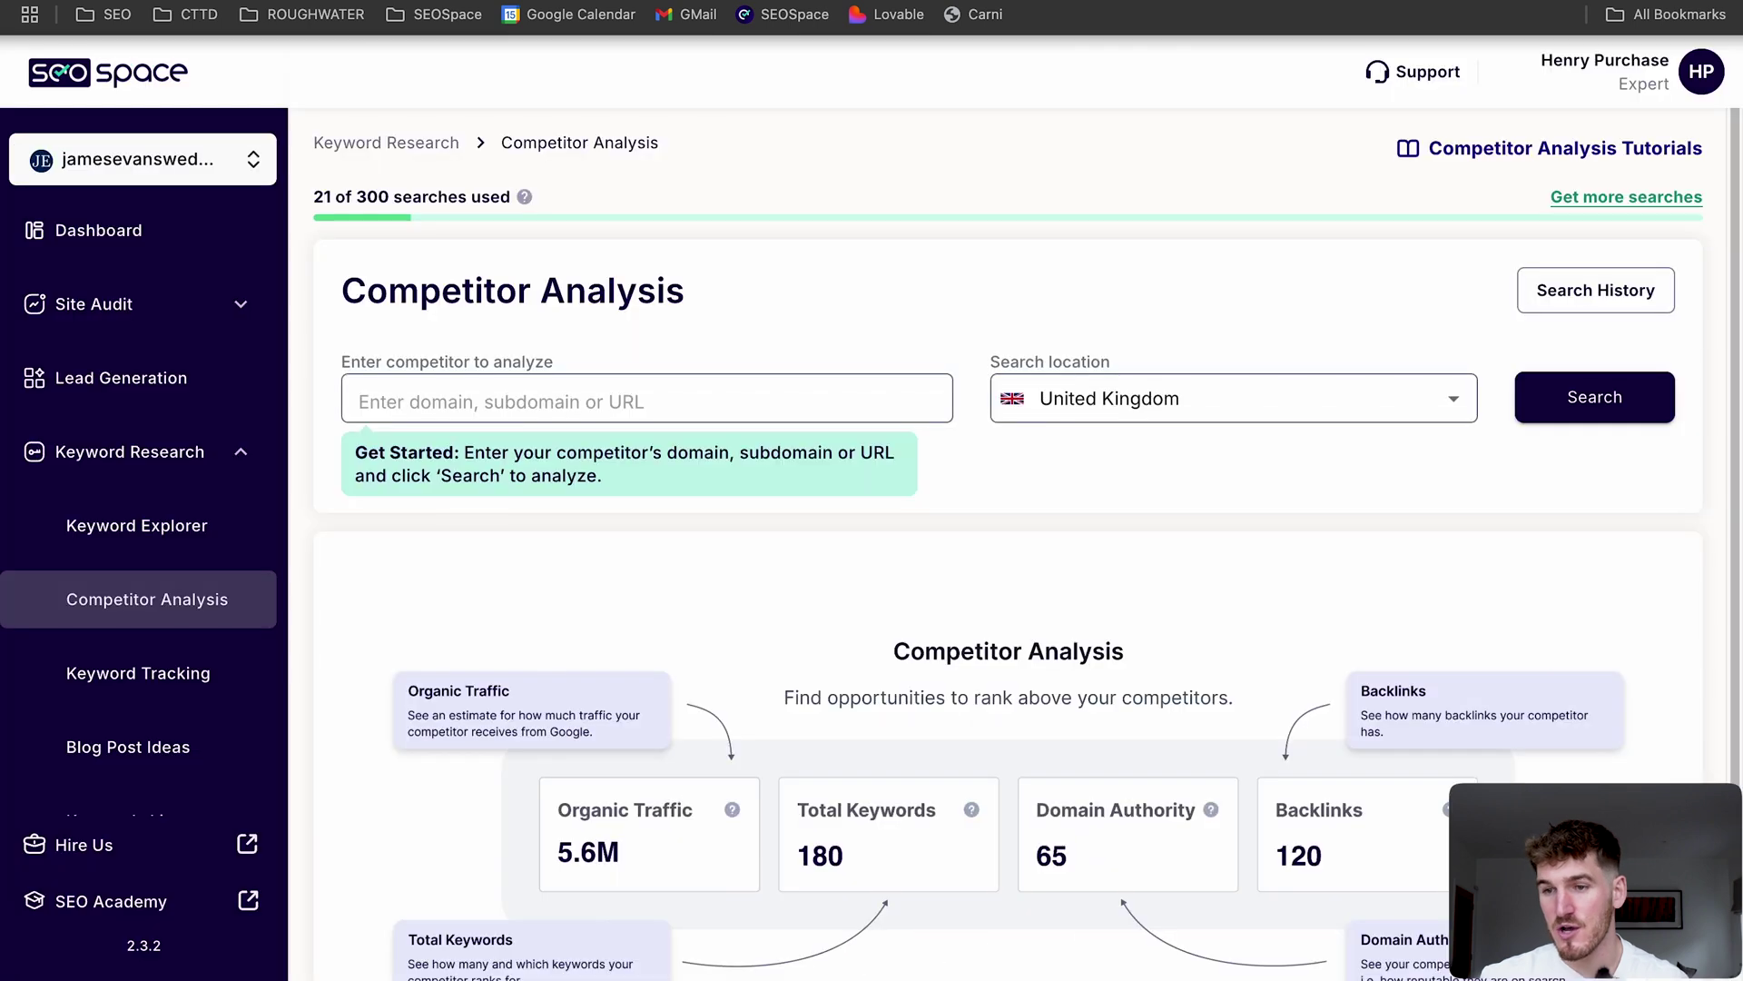
click(662, 385)
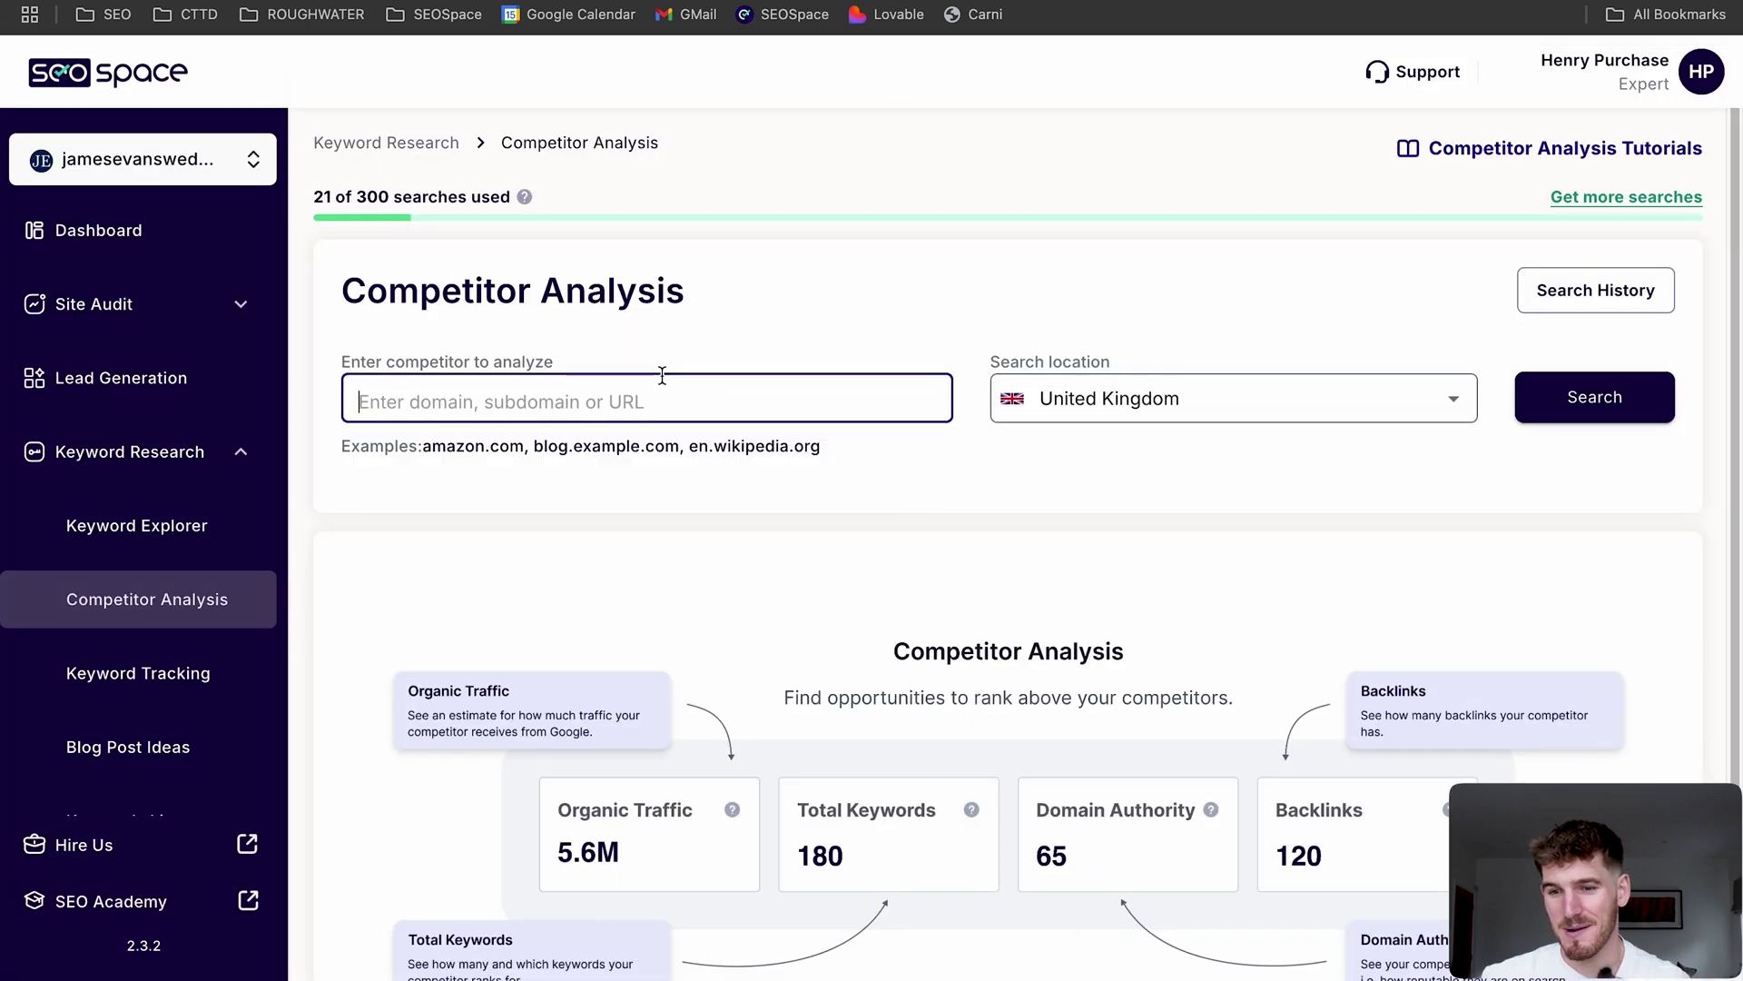
text(https://www.seospace.co/)
click(1117, 398)
scroll(1106, 648, down, 1)
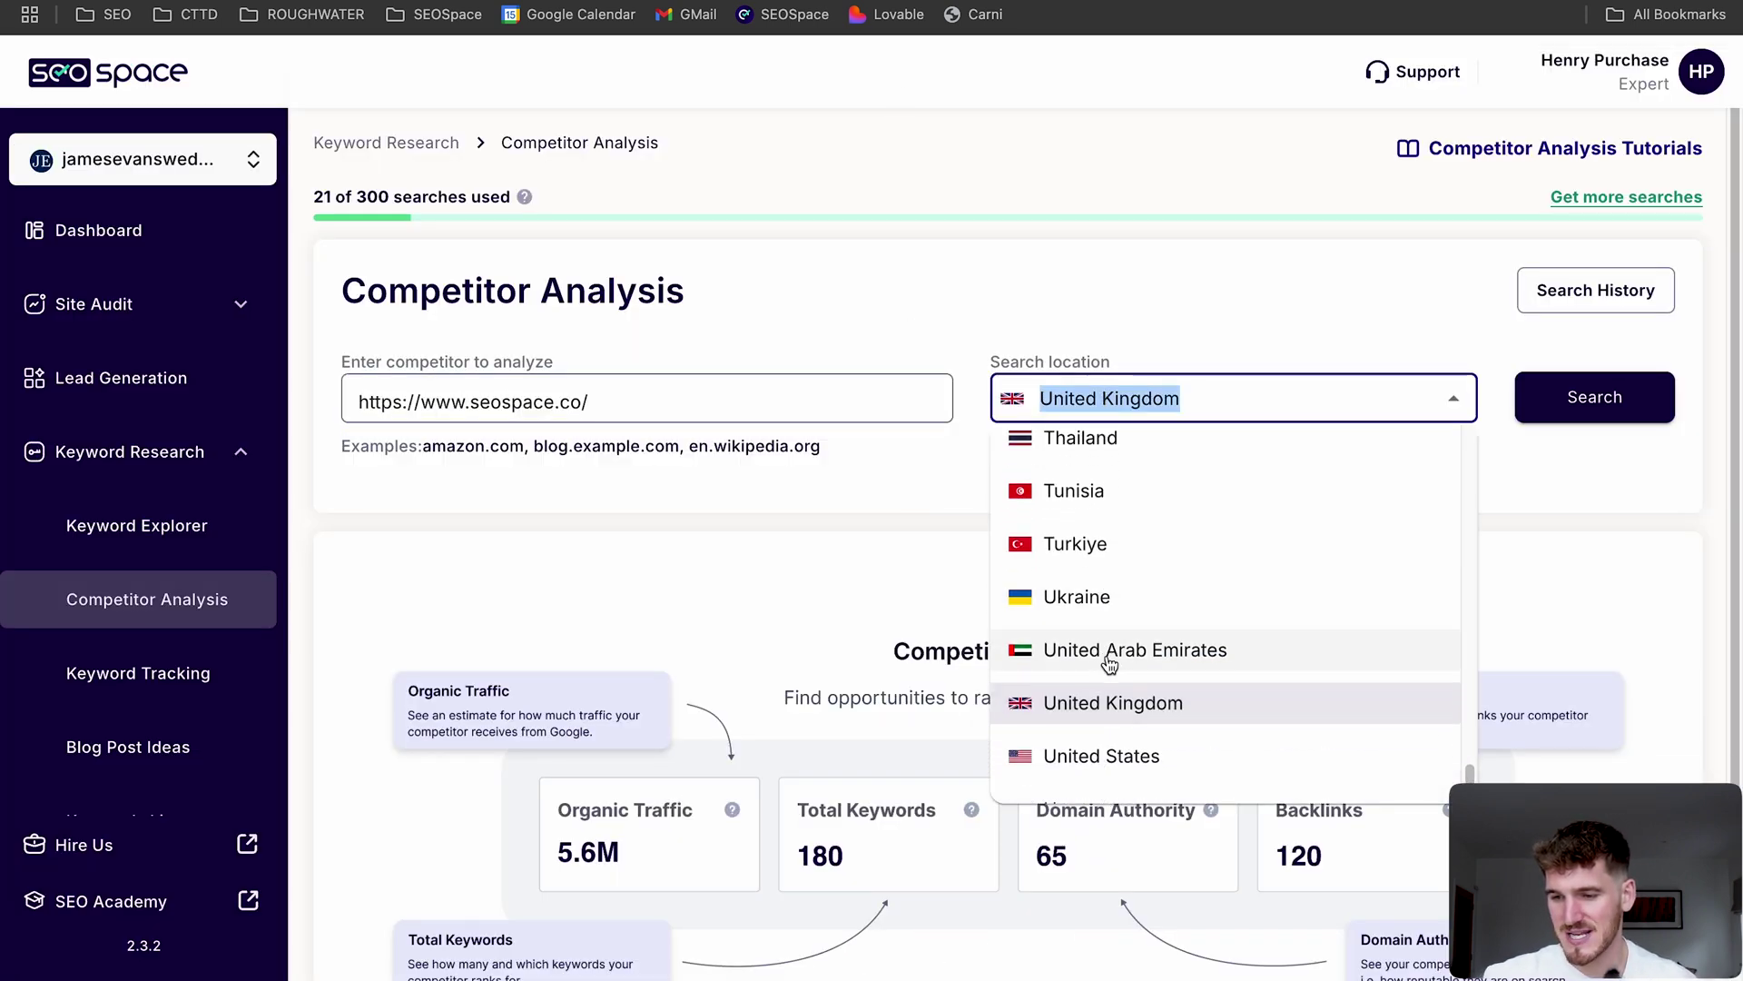
click(1108, 738)
click(1553, 407)
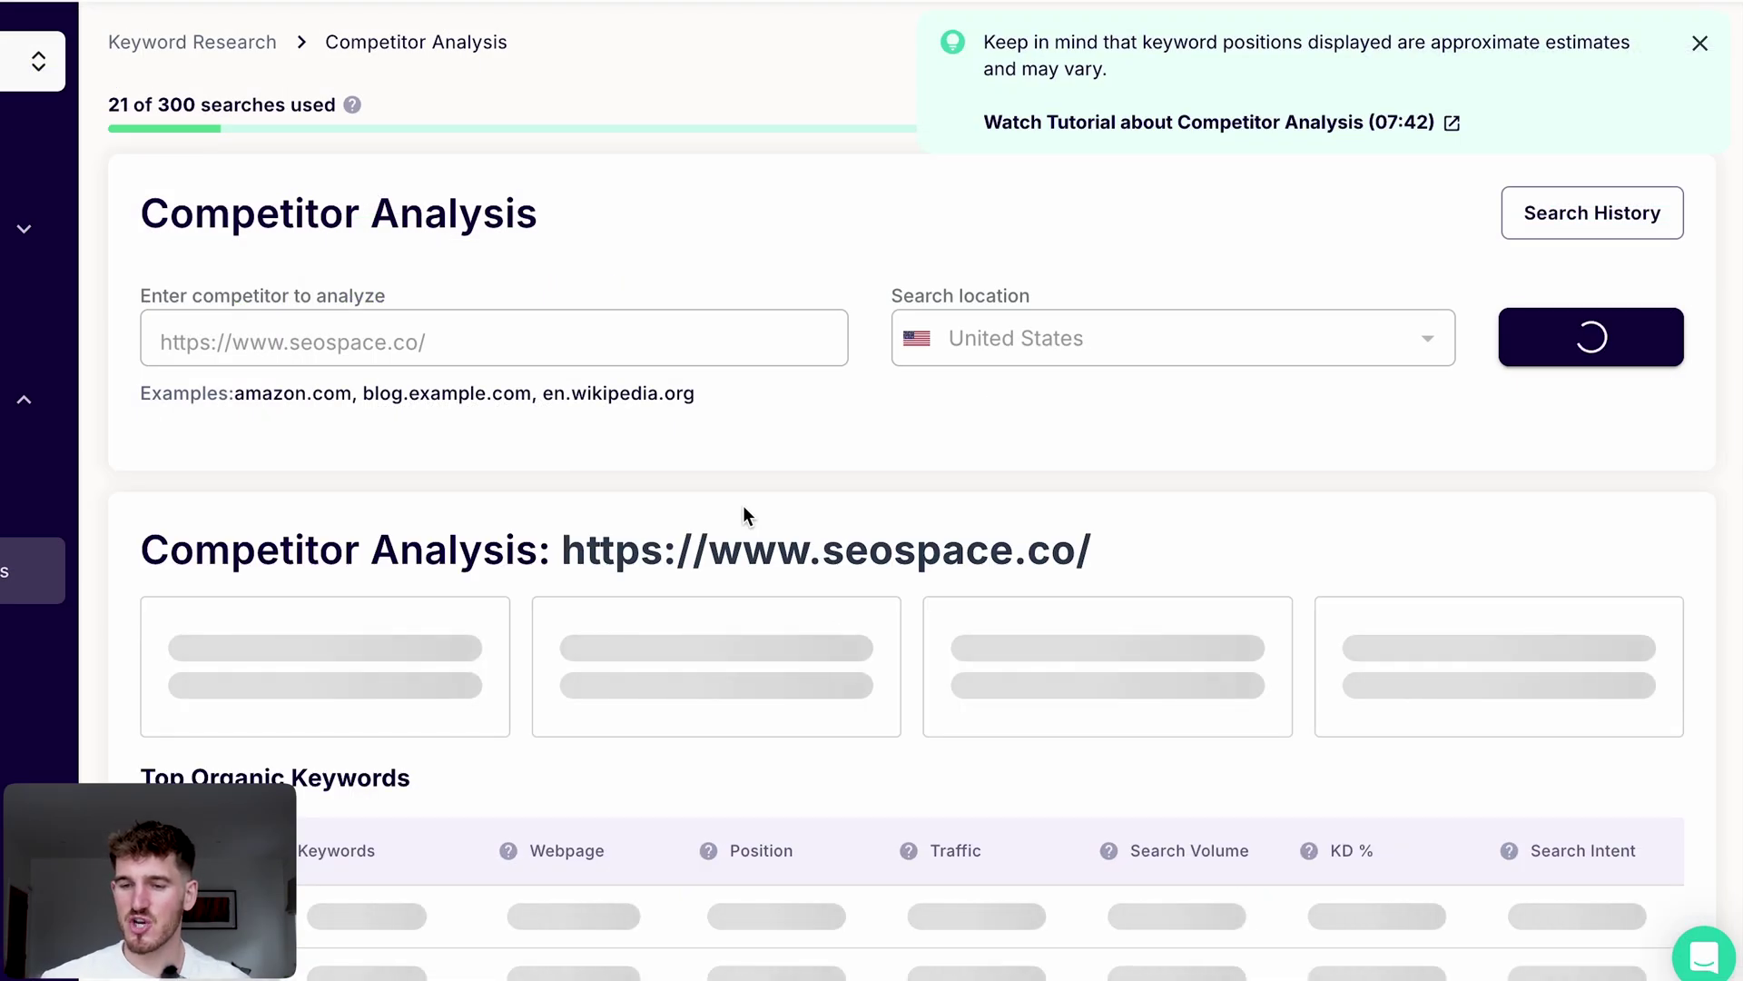
triple_click(344, 345)
click(755, 443)
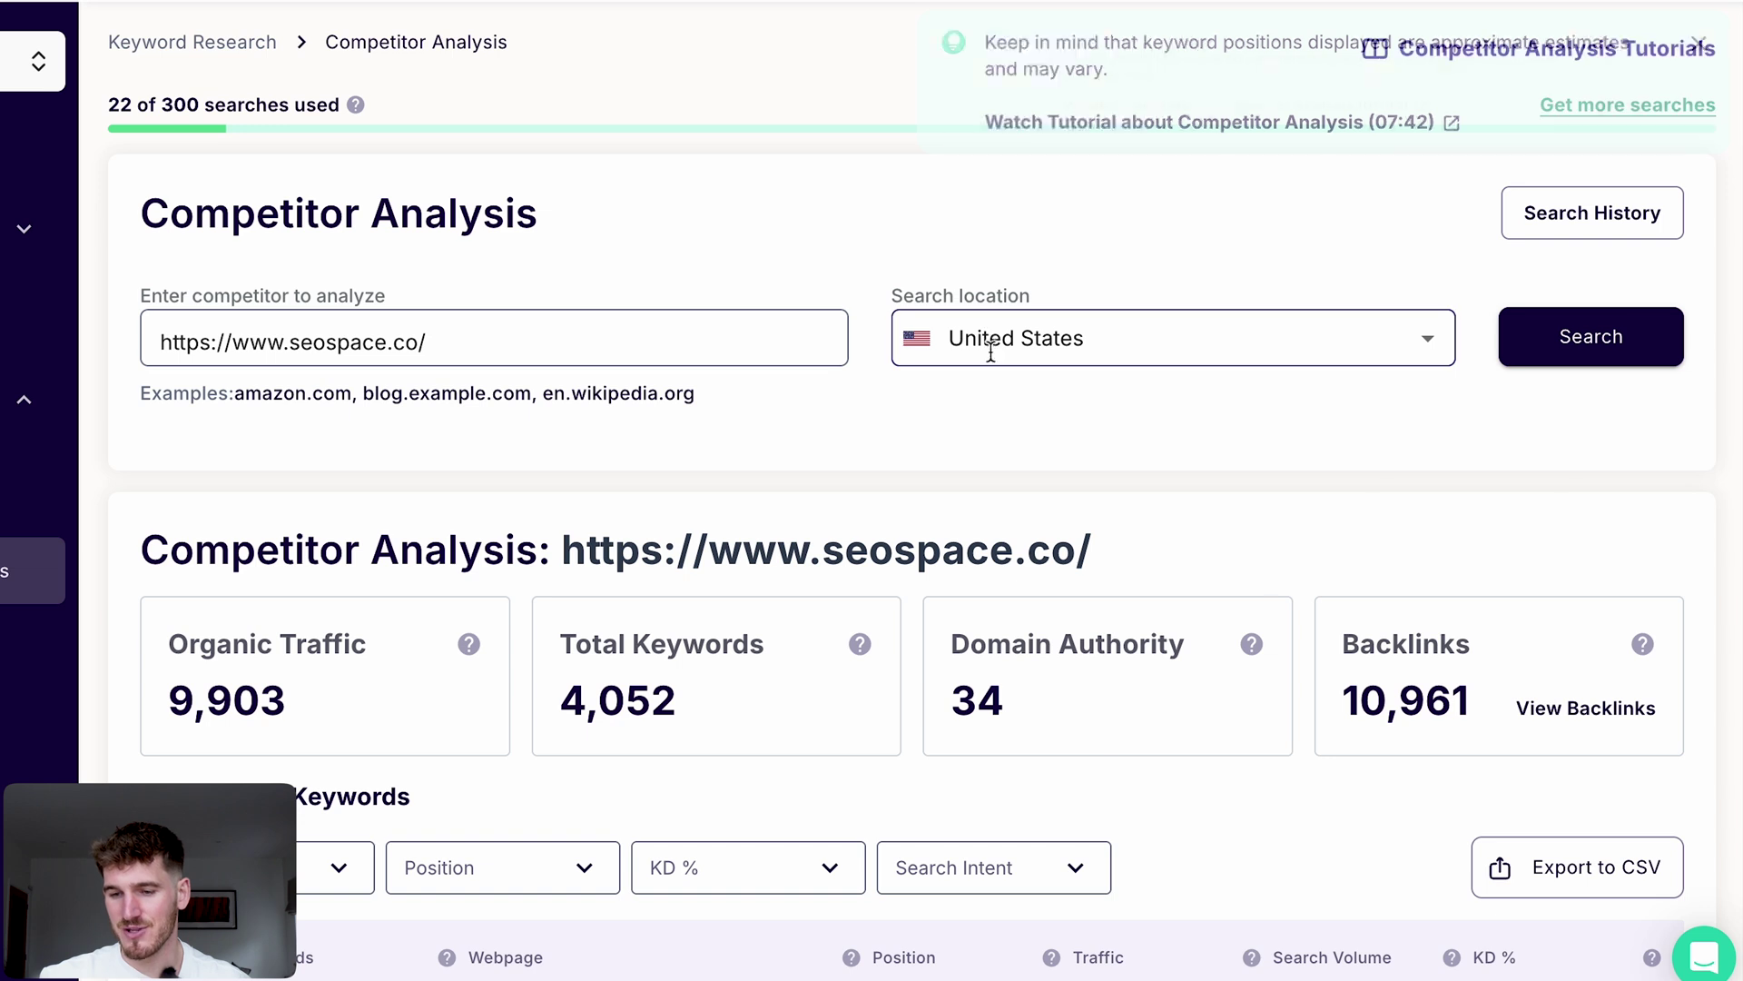
Step: Open the full list of the competitor's top organic keywords, show more rows per page, and review the keywords and their positions
scroll(979, 508, down, 5)
click(903, 856)
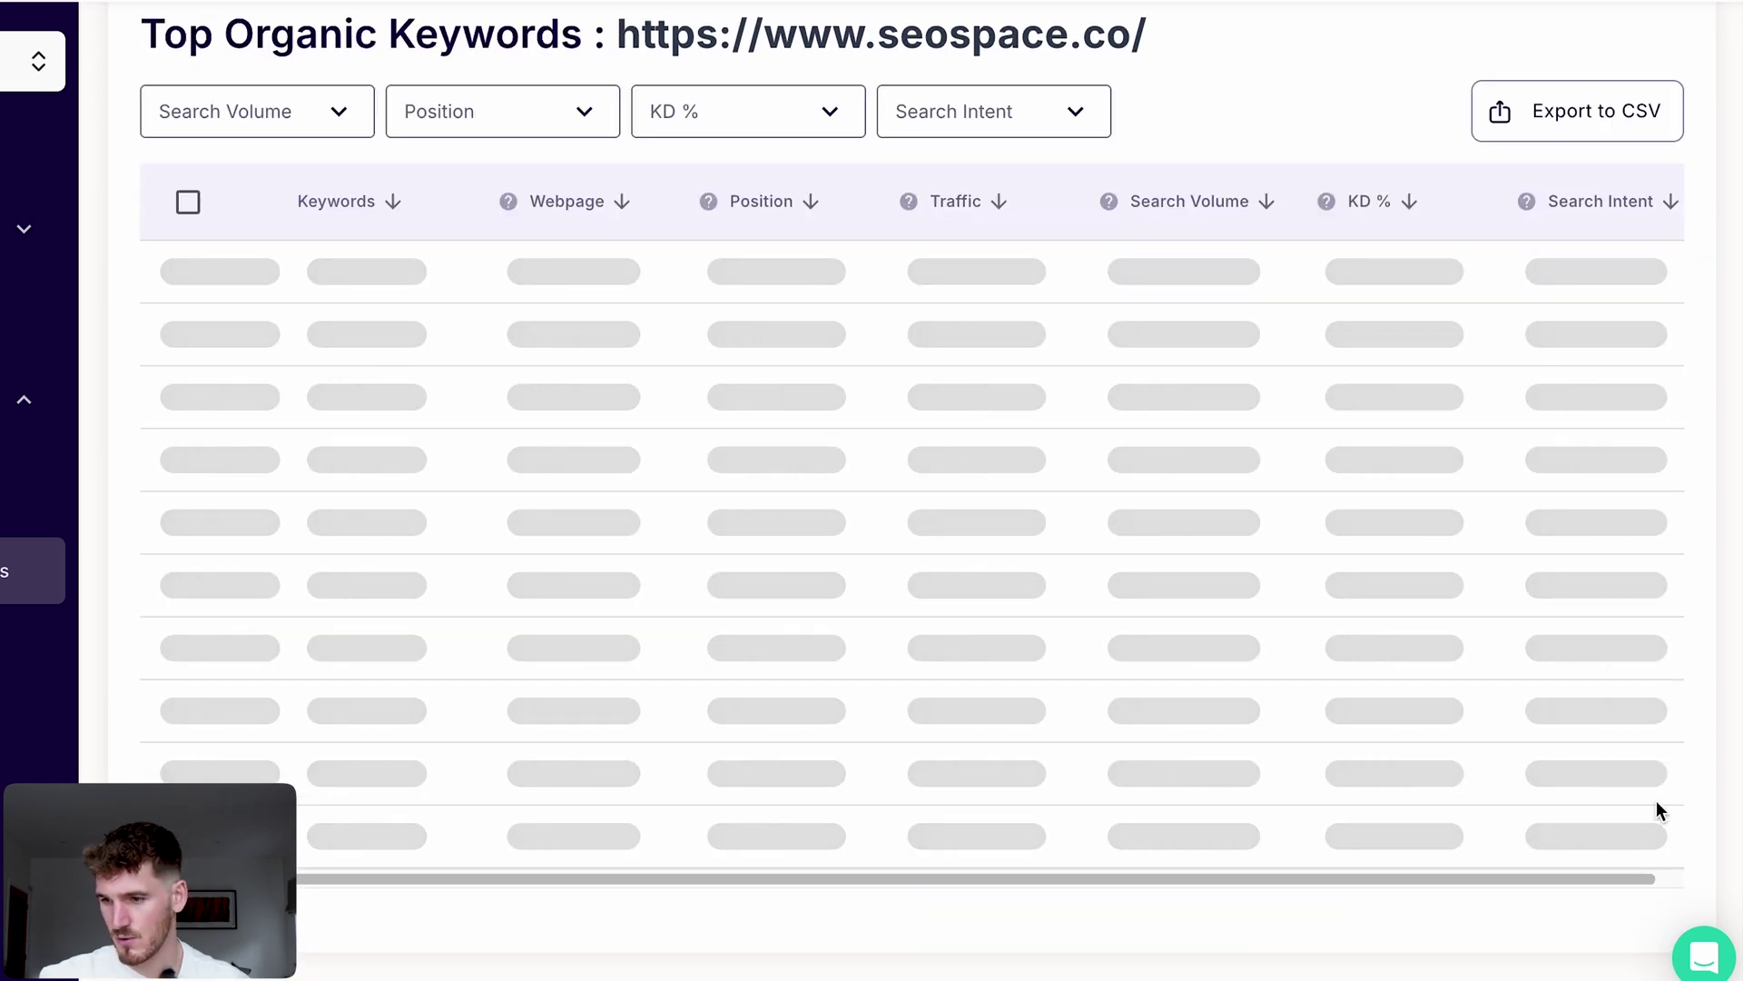
scroll(1544, 899, down, 4)
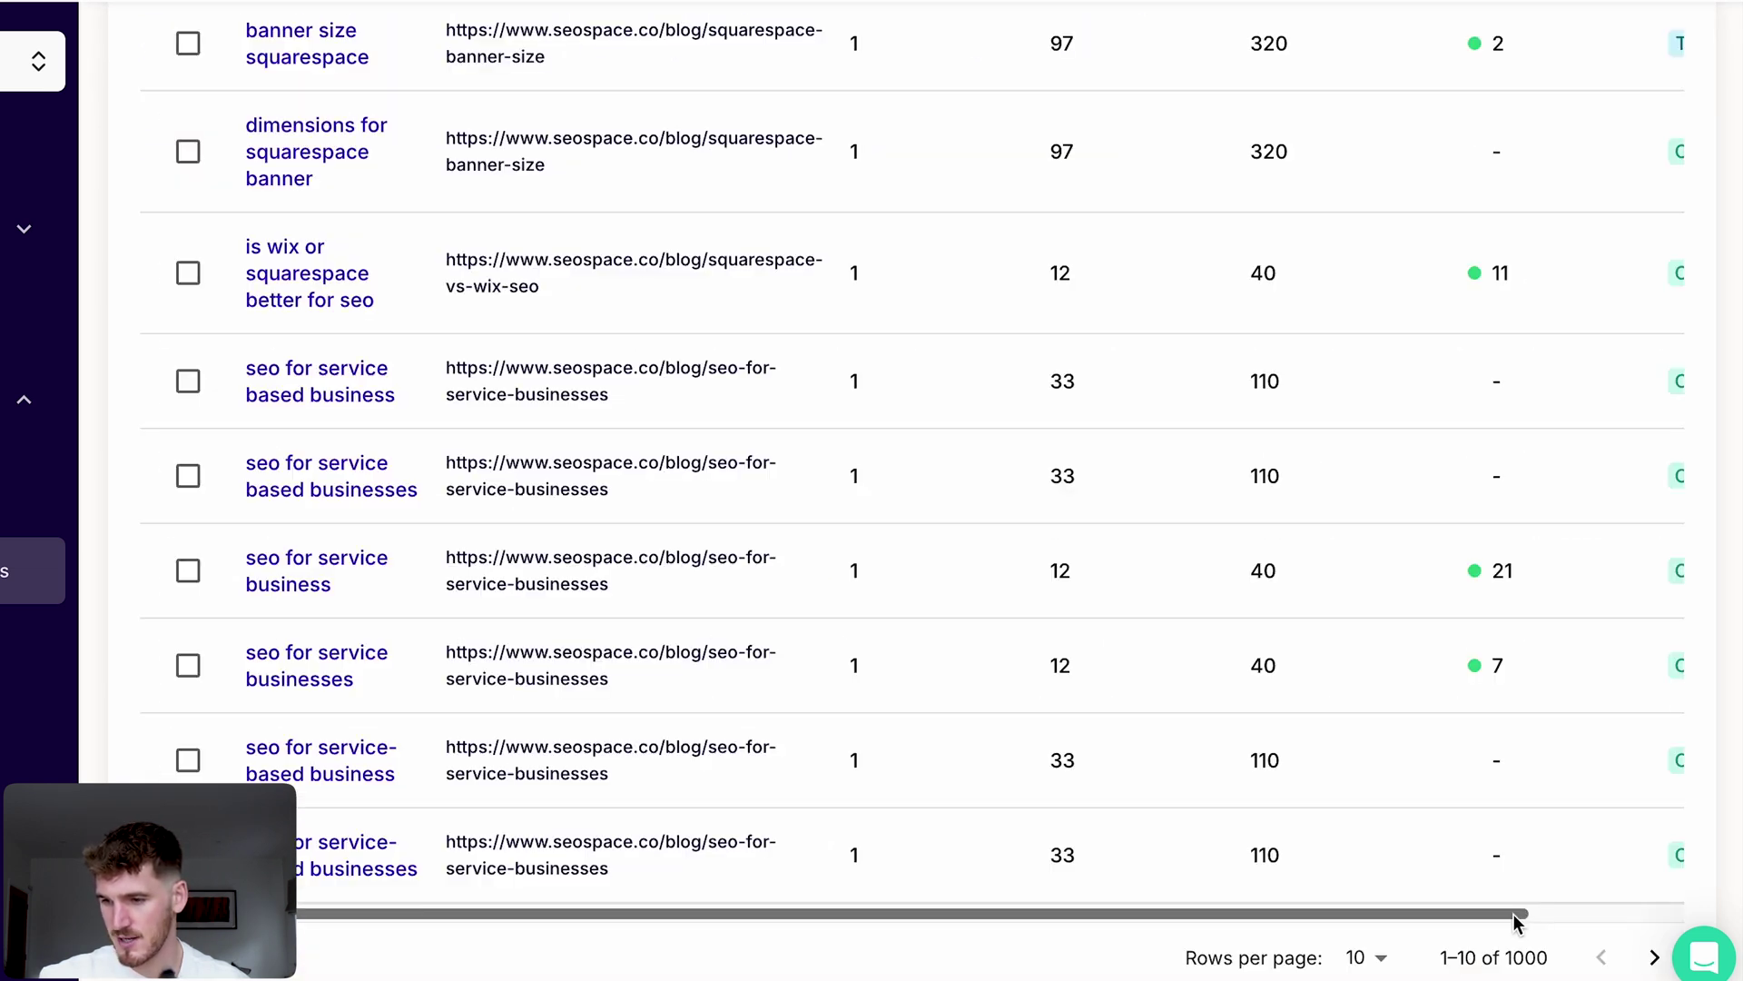
click(1382, 958)
key(Return)
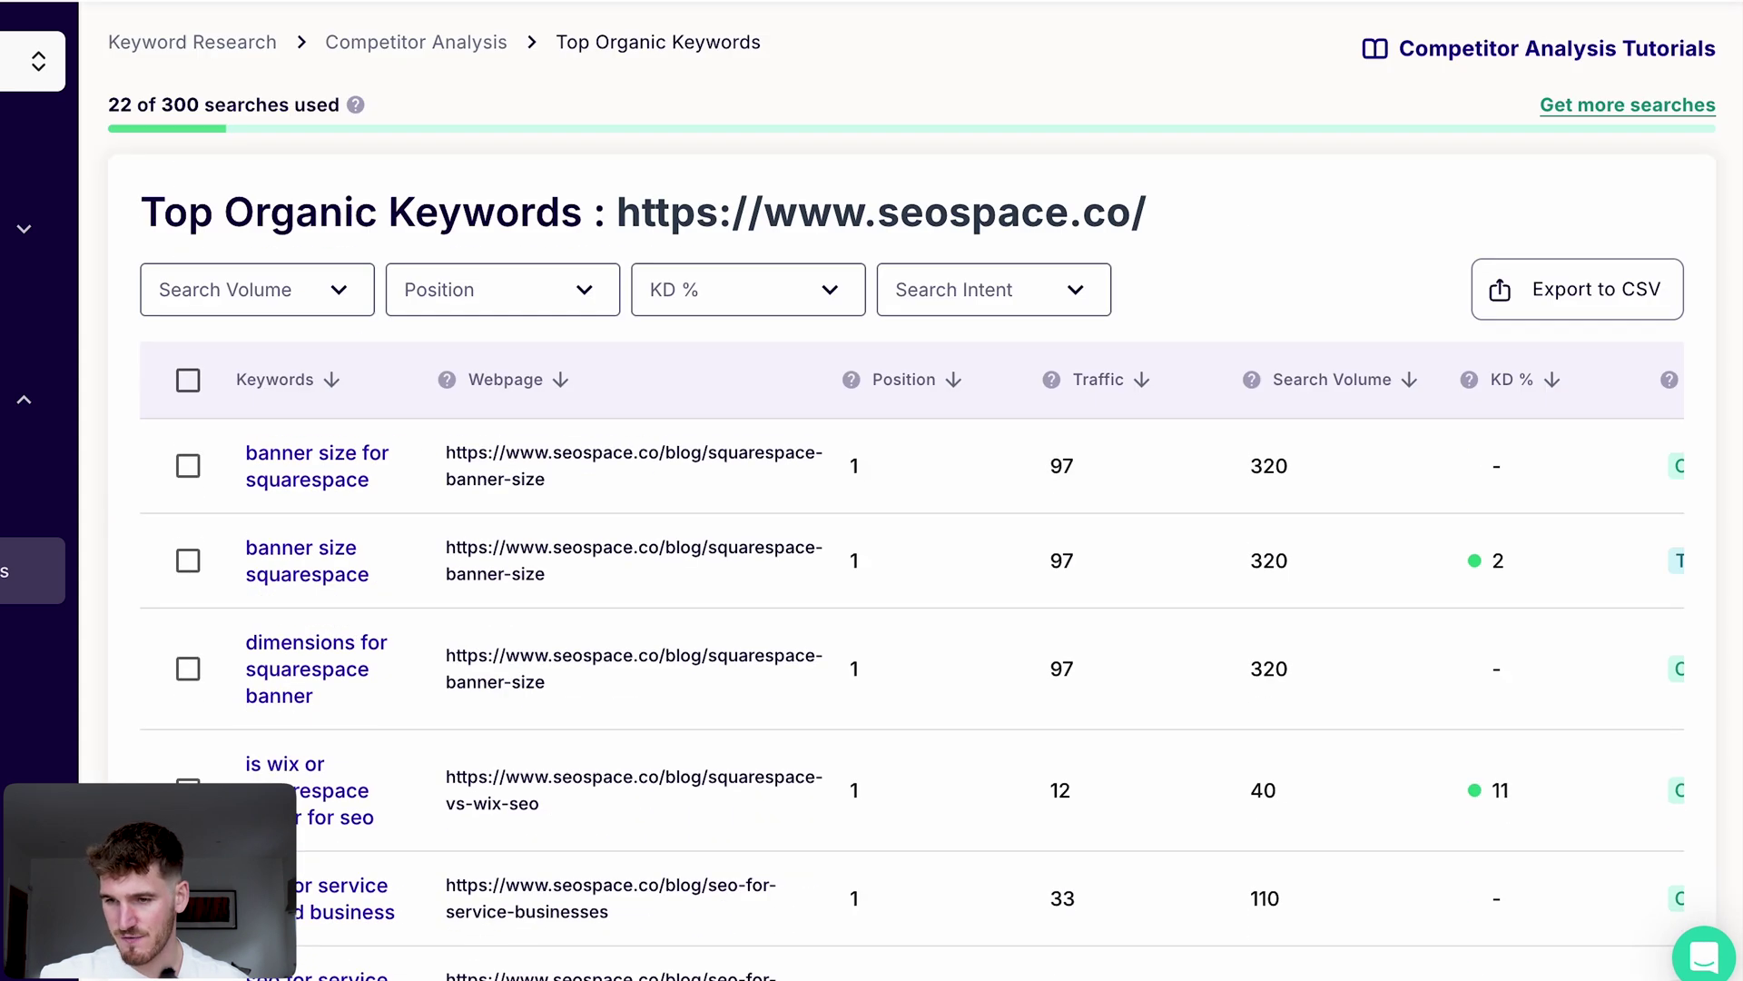
scroll(1196, 541, down, 1)
scroll(799, 440, down, 3)
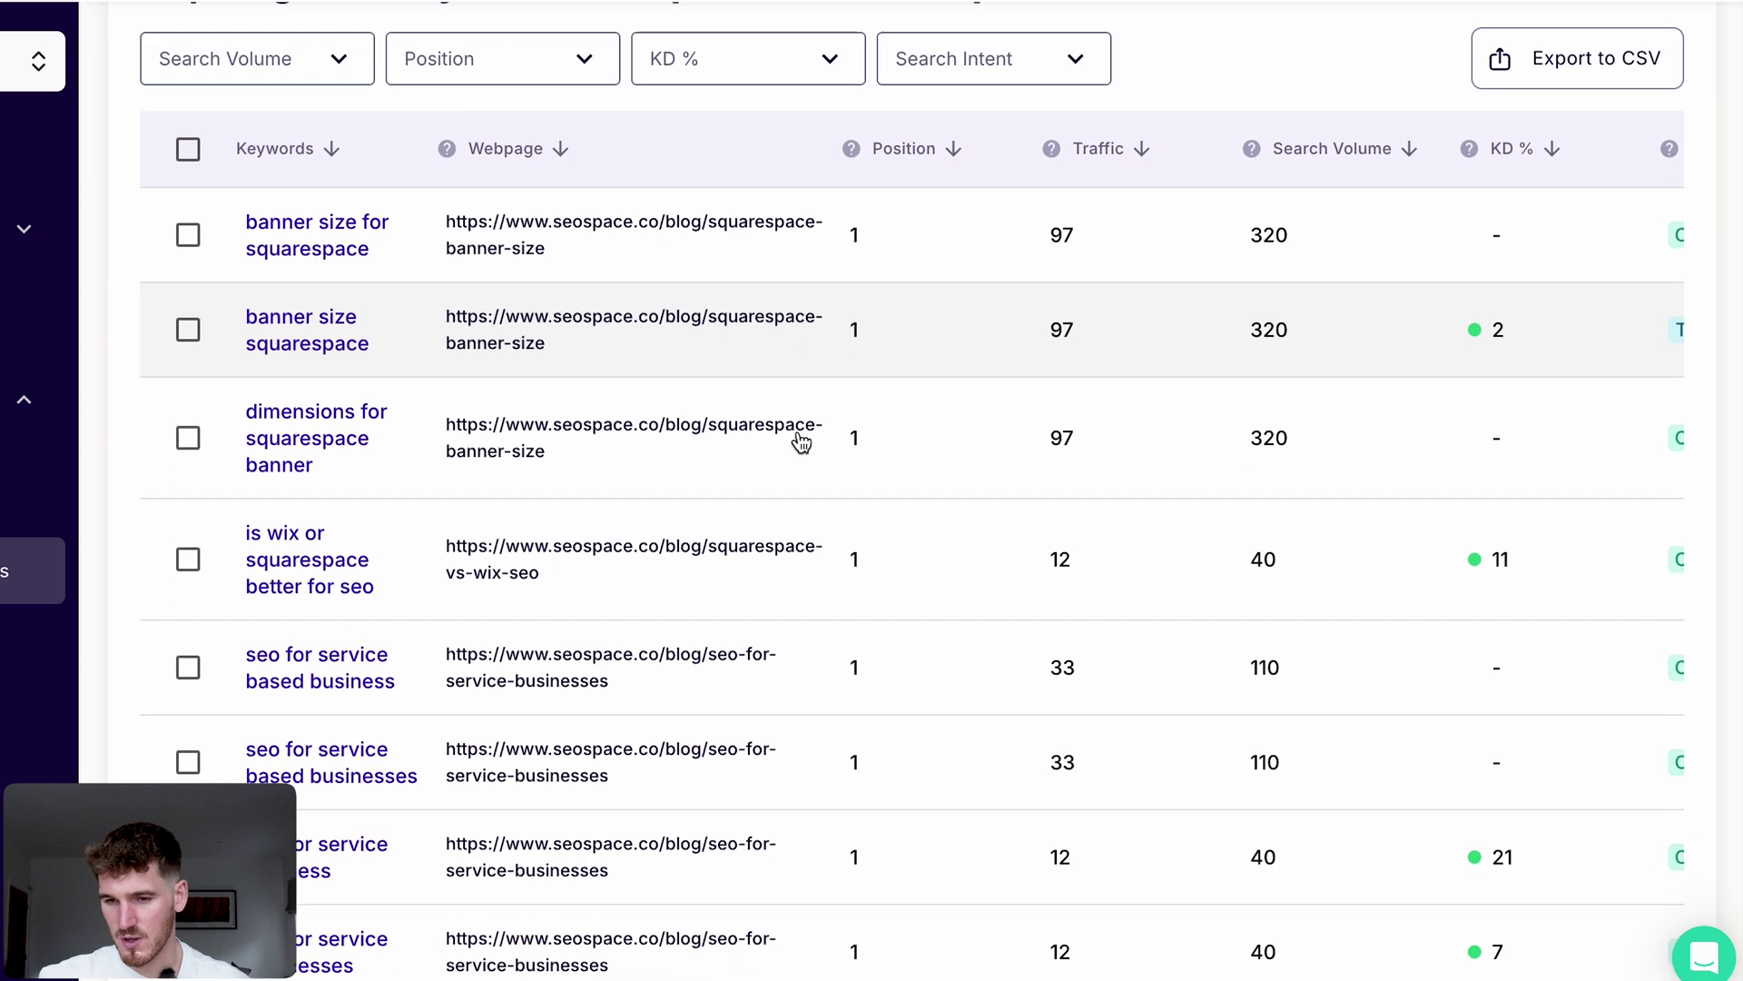
scroll(801, 442, down, 10)
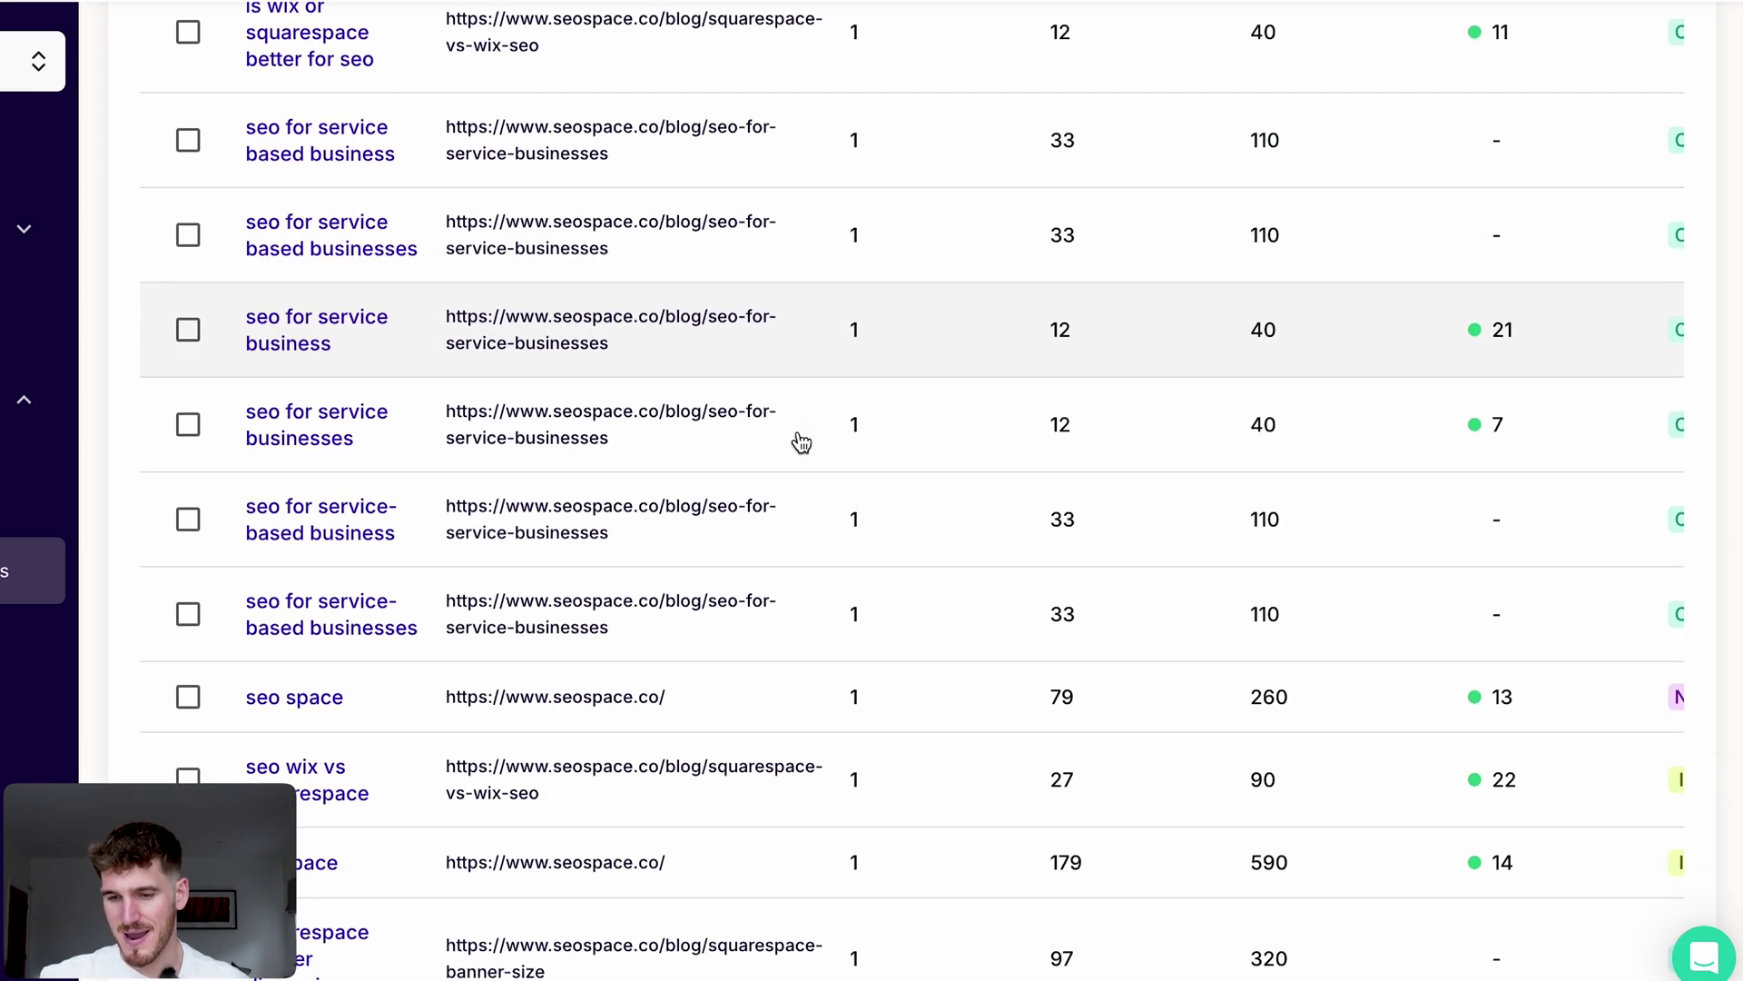
scroll(799, 442, down, 7)
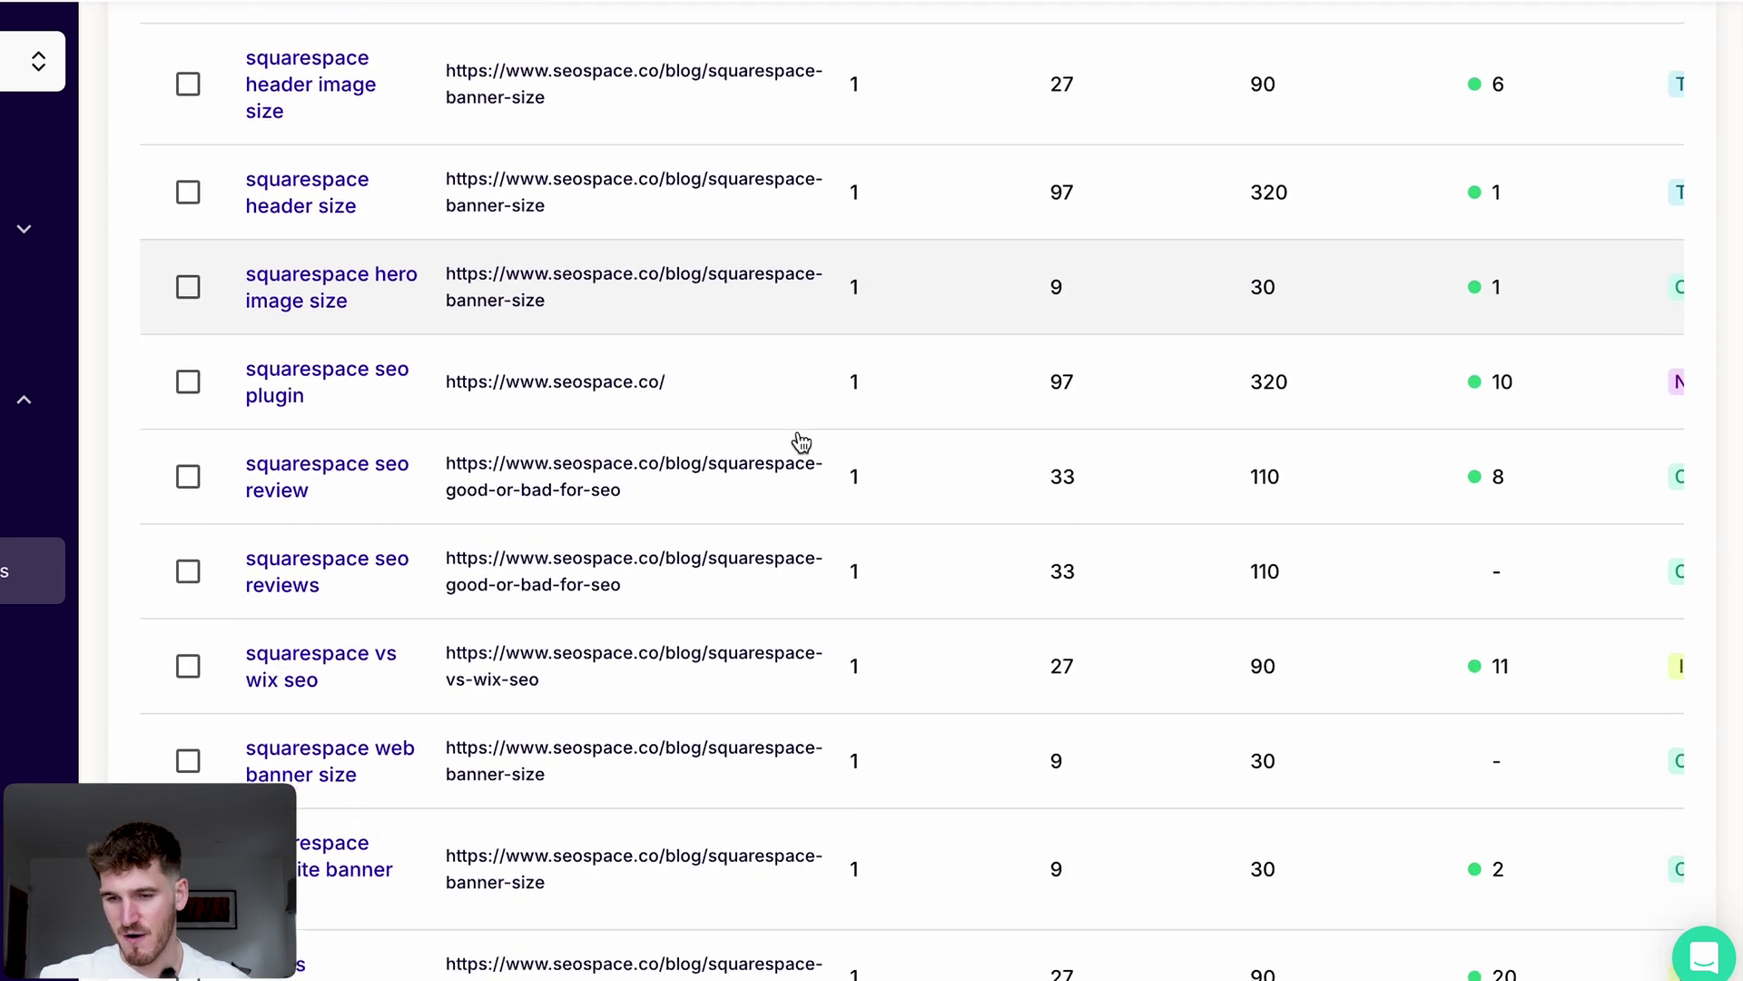
drag(848, 292, 879, 295)
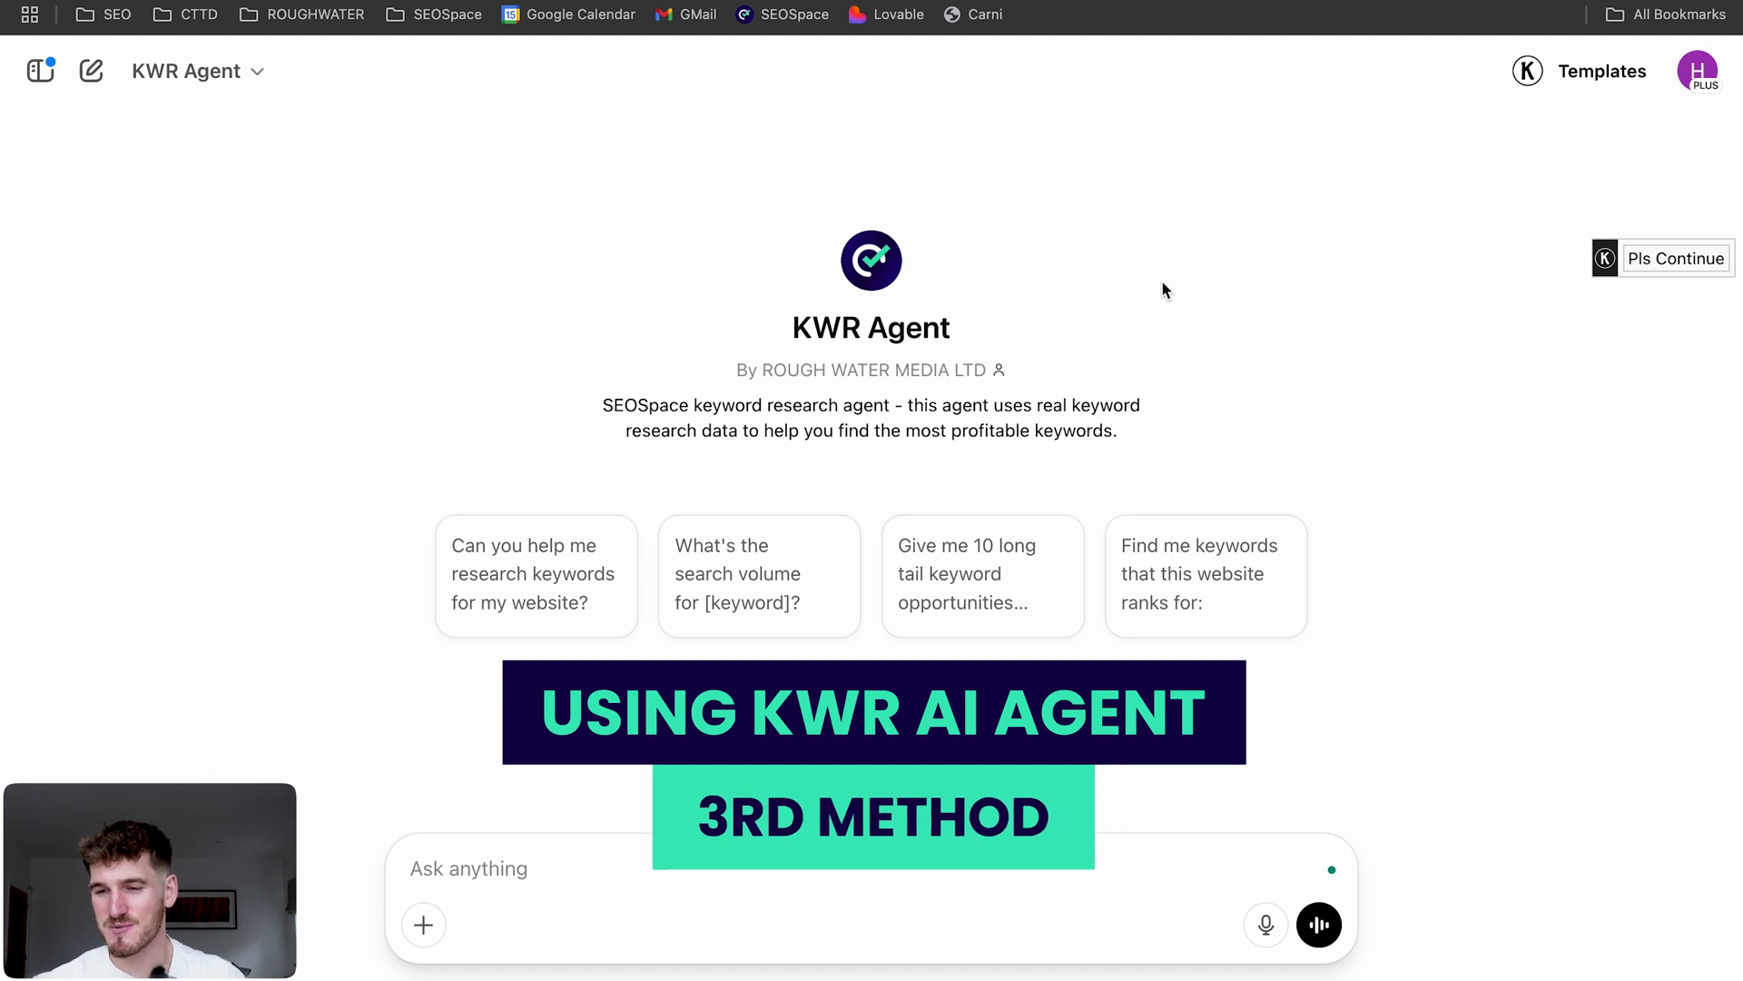
Step: Send the KWR Agent its suggested prompt "Give me 10 long tail keyword opportunities related to the following topic:"
drag(786, 325, 1125, 441)
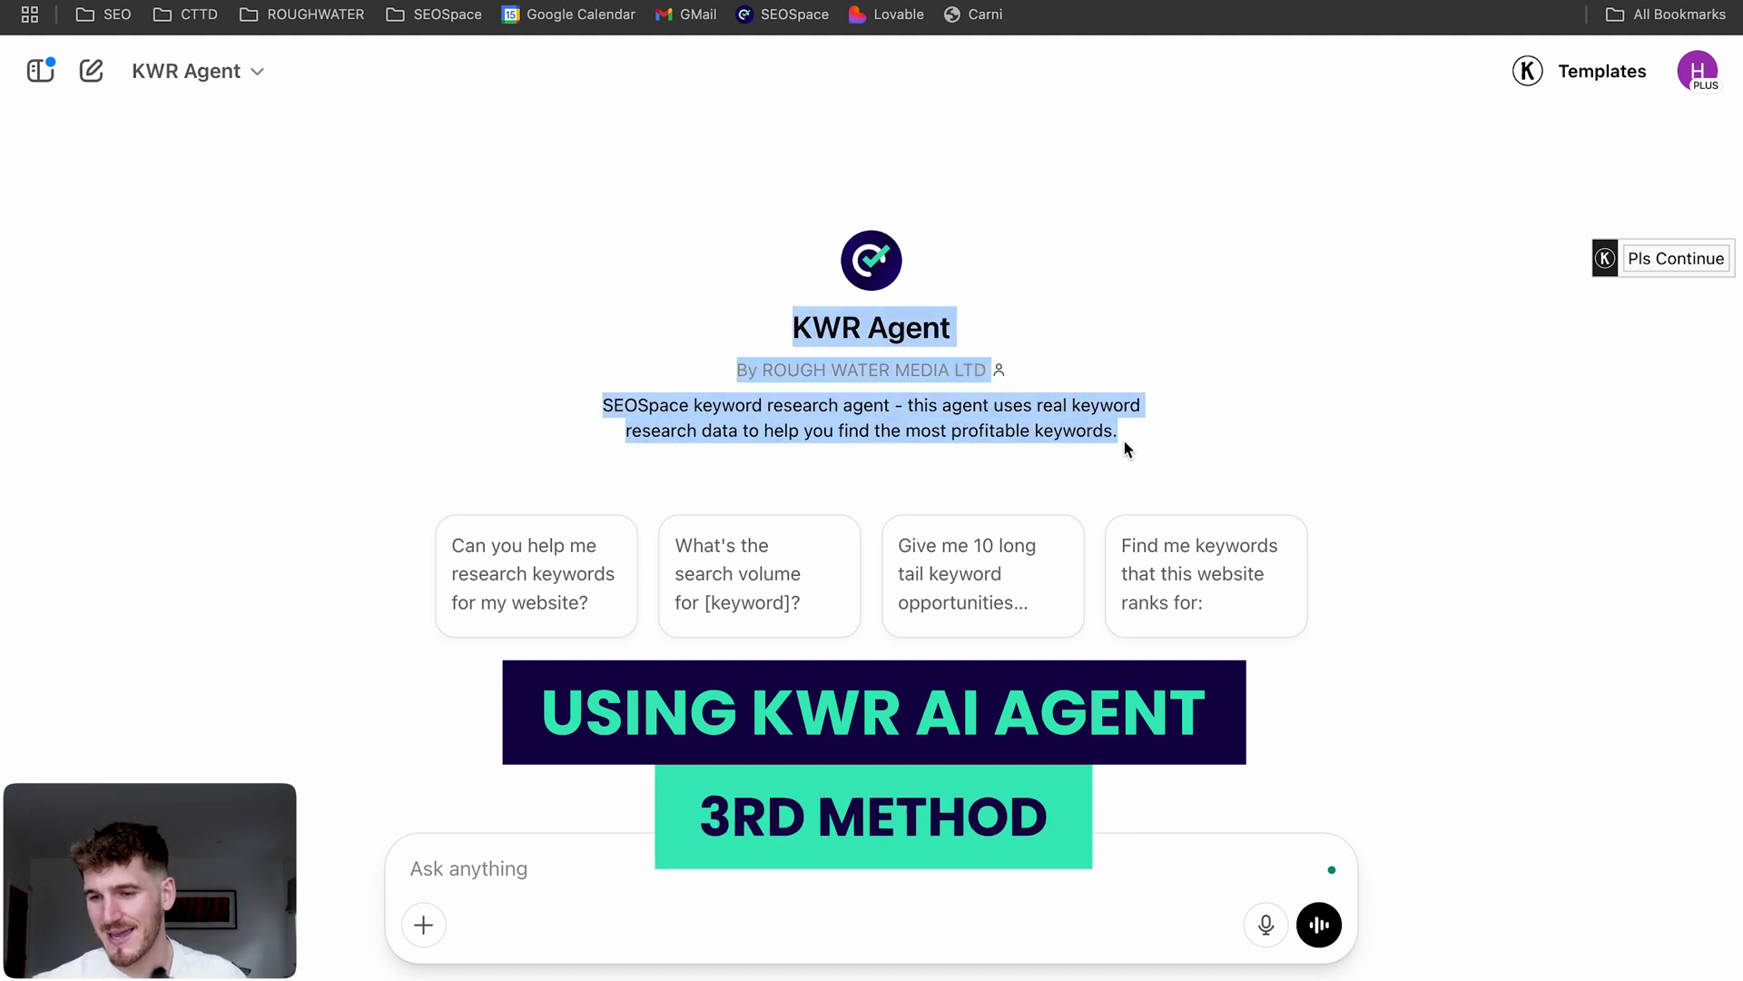
click(1169, 435)
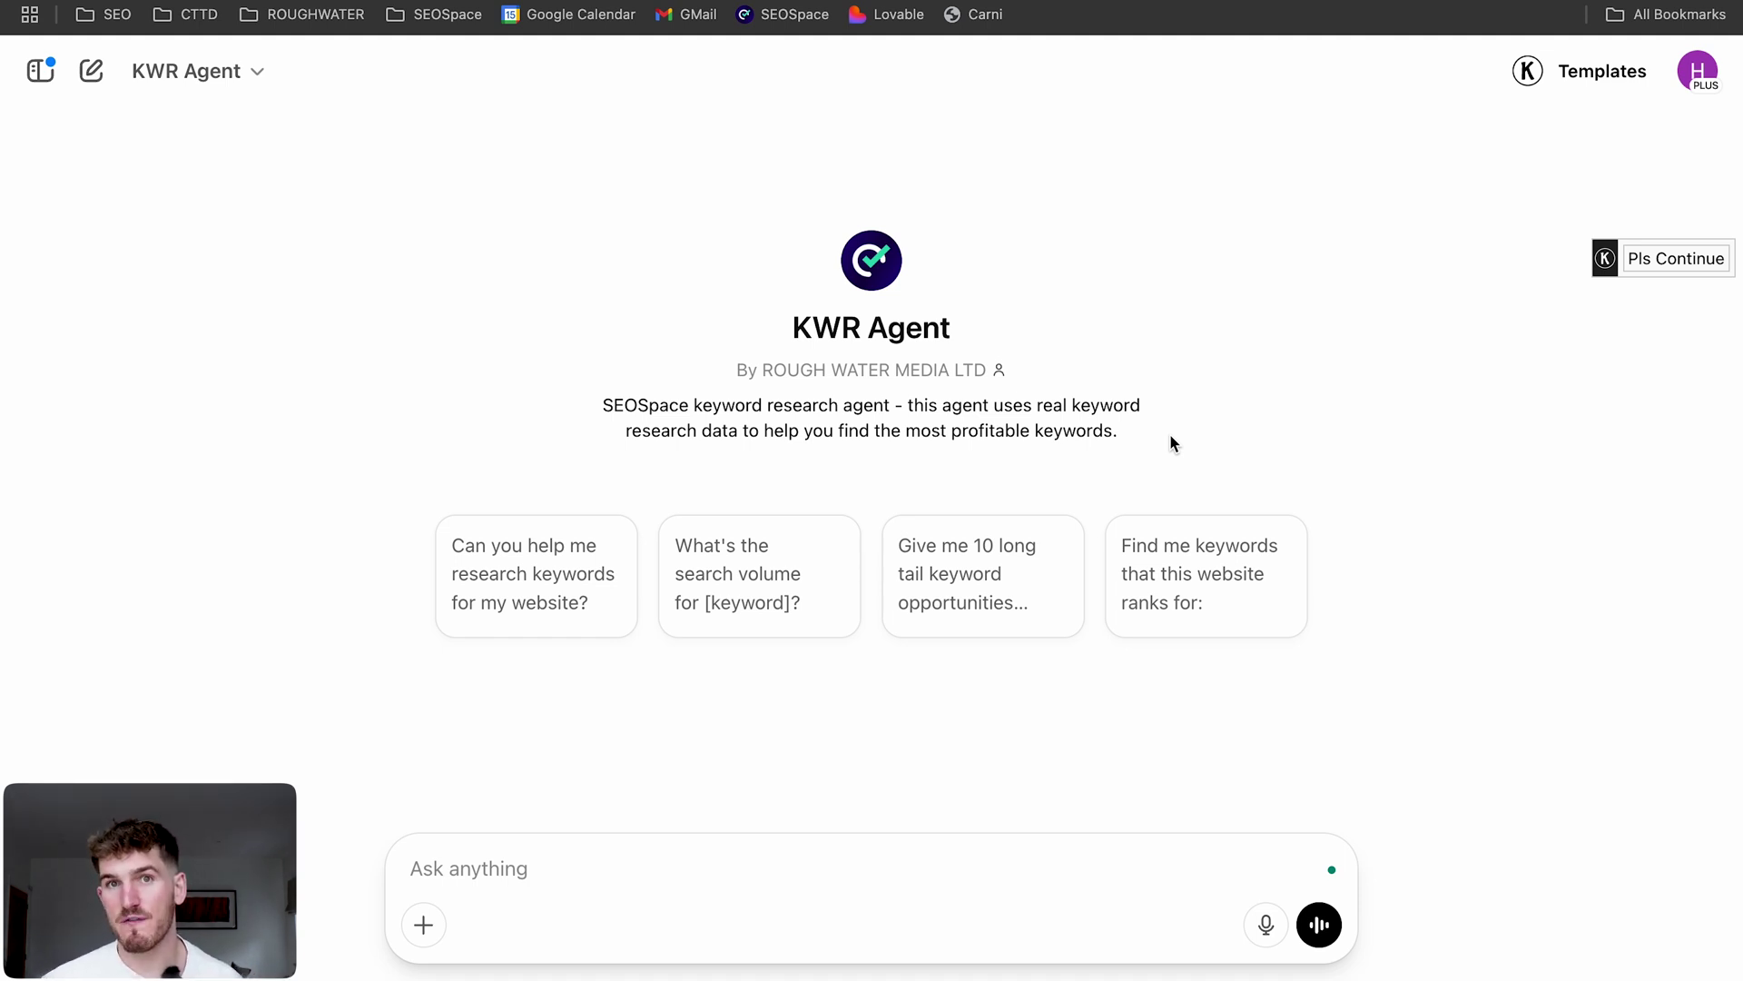
drag(737, 358, 1331, 542)
click(1359, 488)
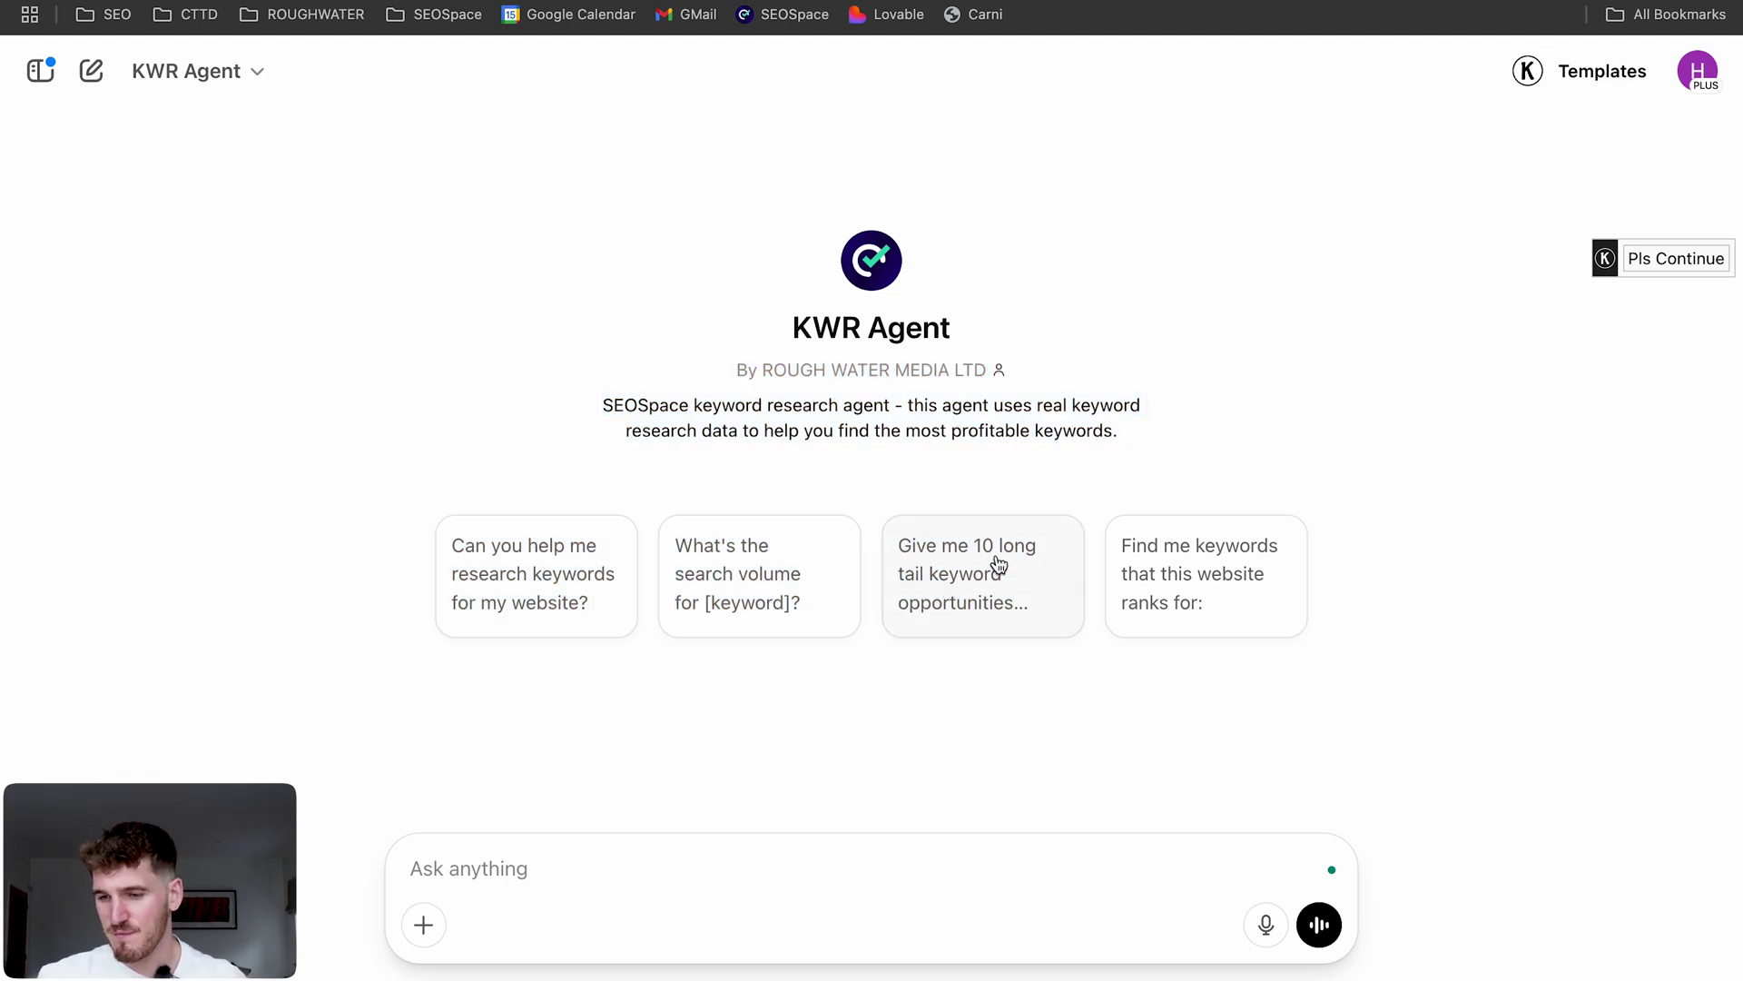
click(968, 590)
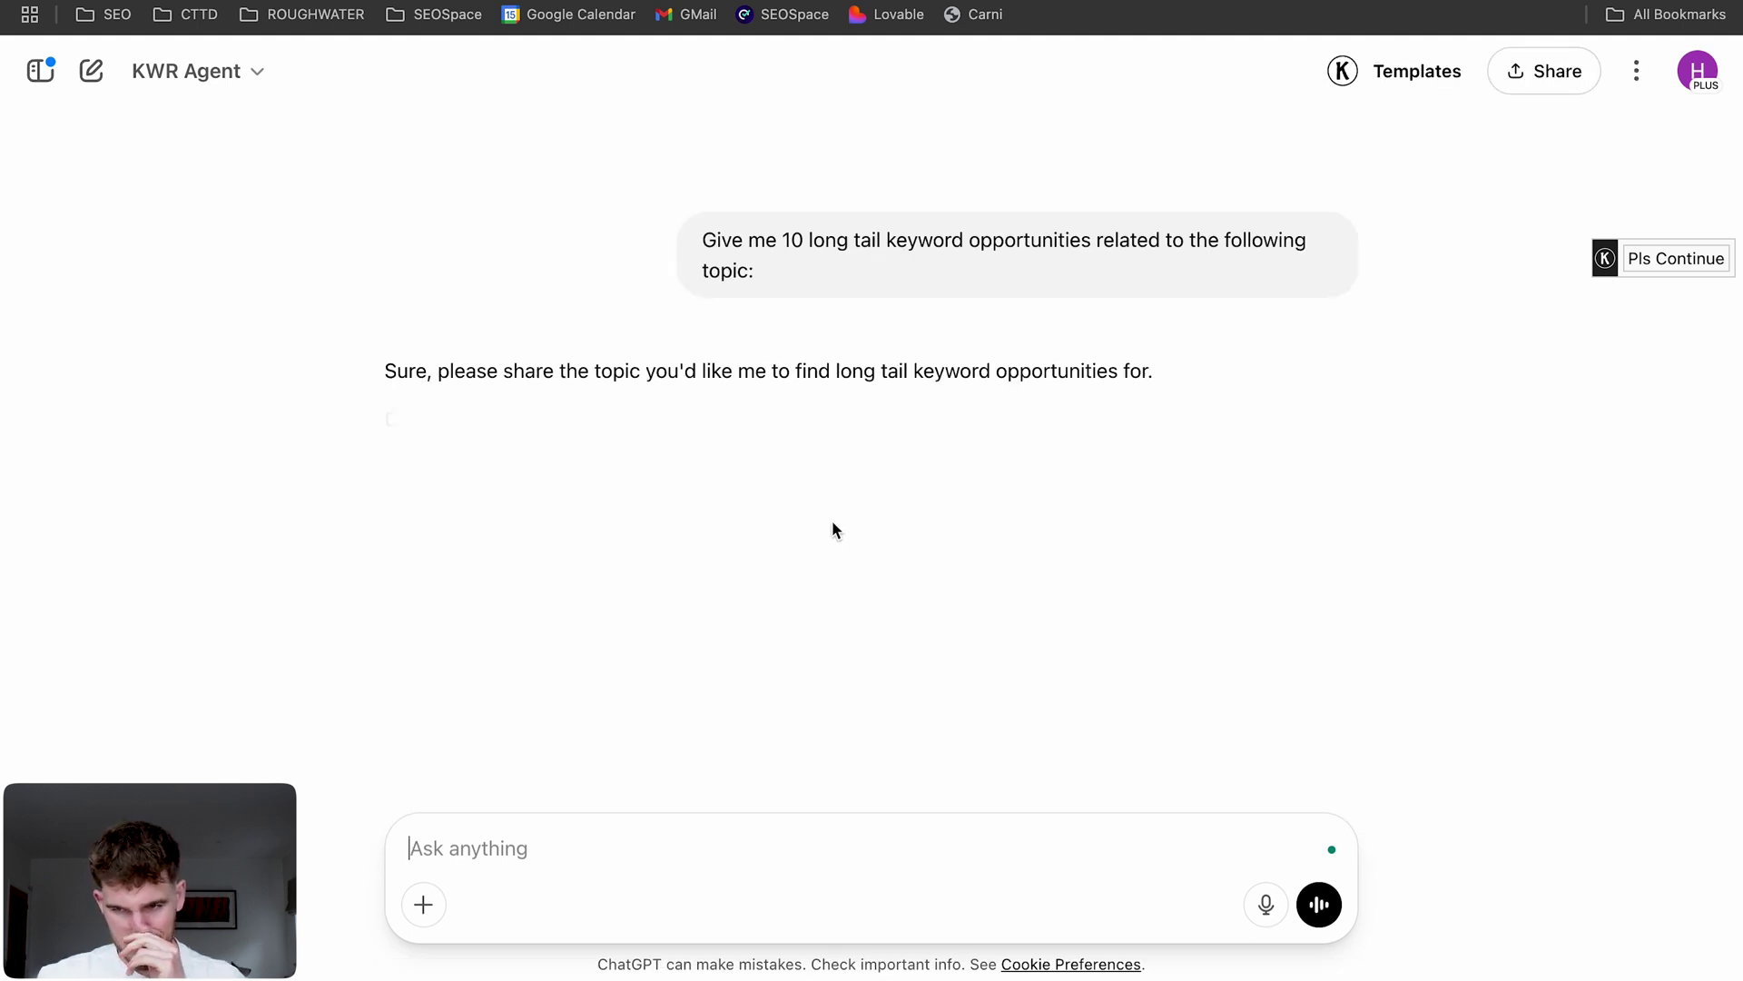
drag(374, 378, 1163, 383)
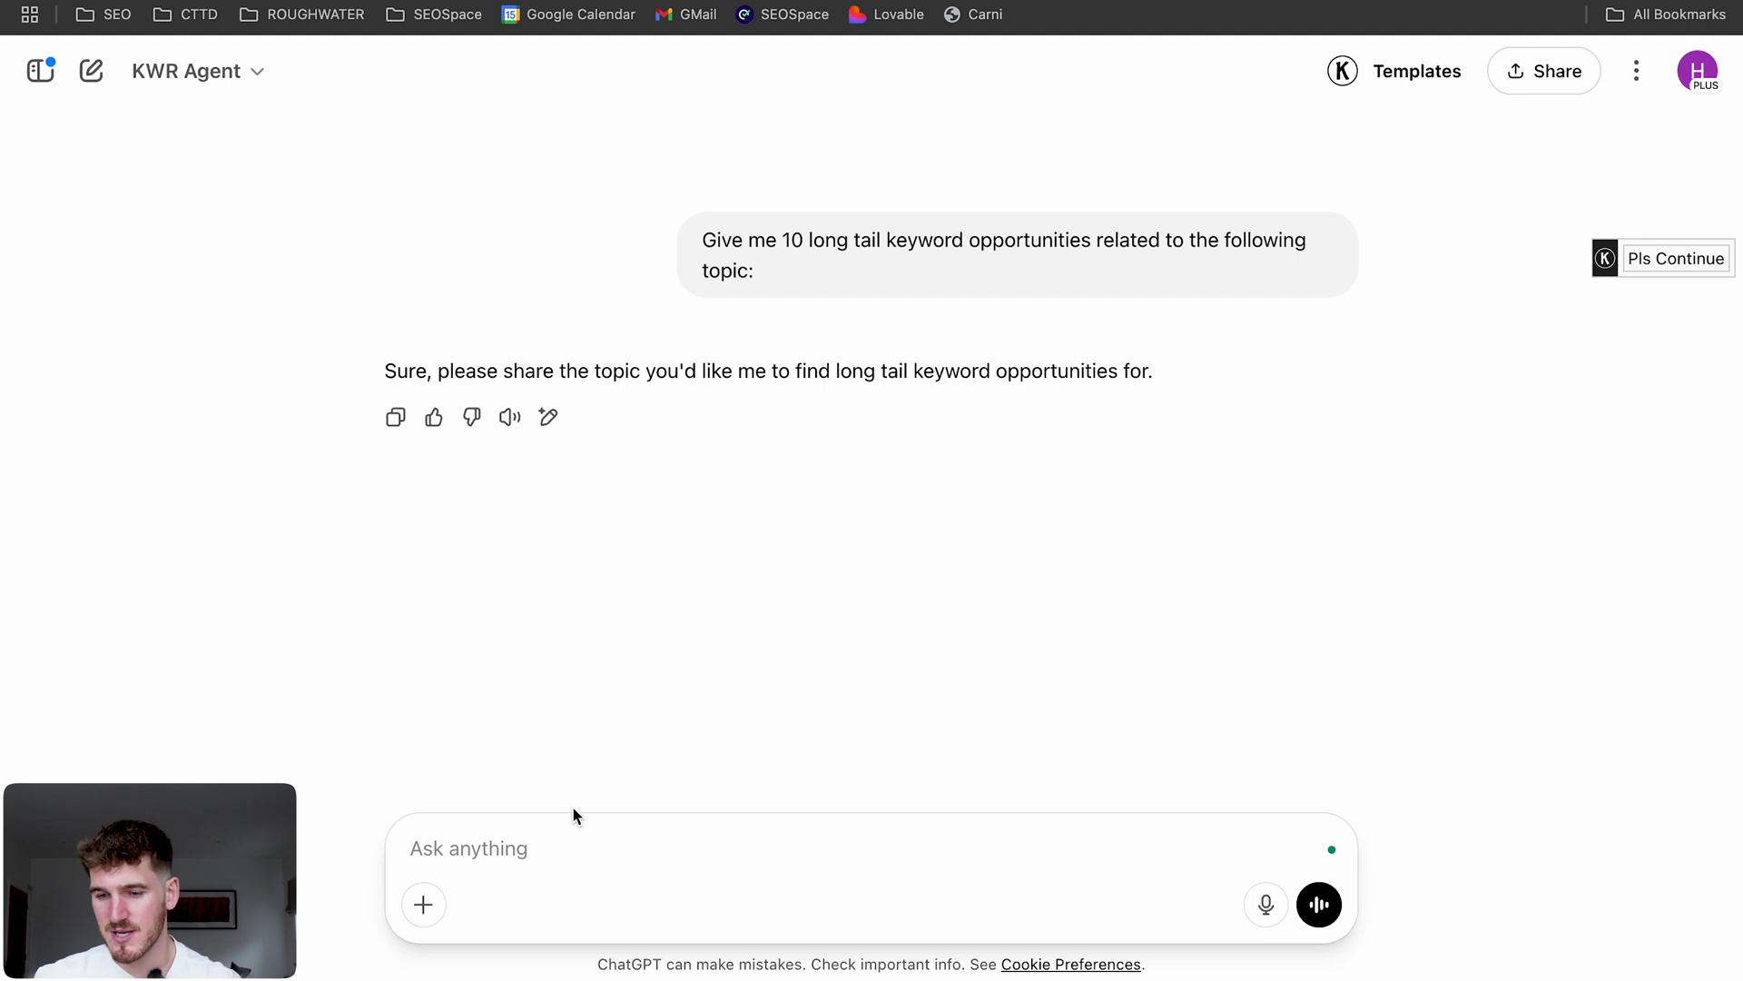
Step: Send the KWR Agent the photographer's website URL with "I am a wedding photographer based in London" and allow it to contact api.dataforseo.com
text(https://www.jamesevansweddingphotography.com/)
key(shift+Return)
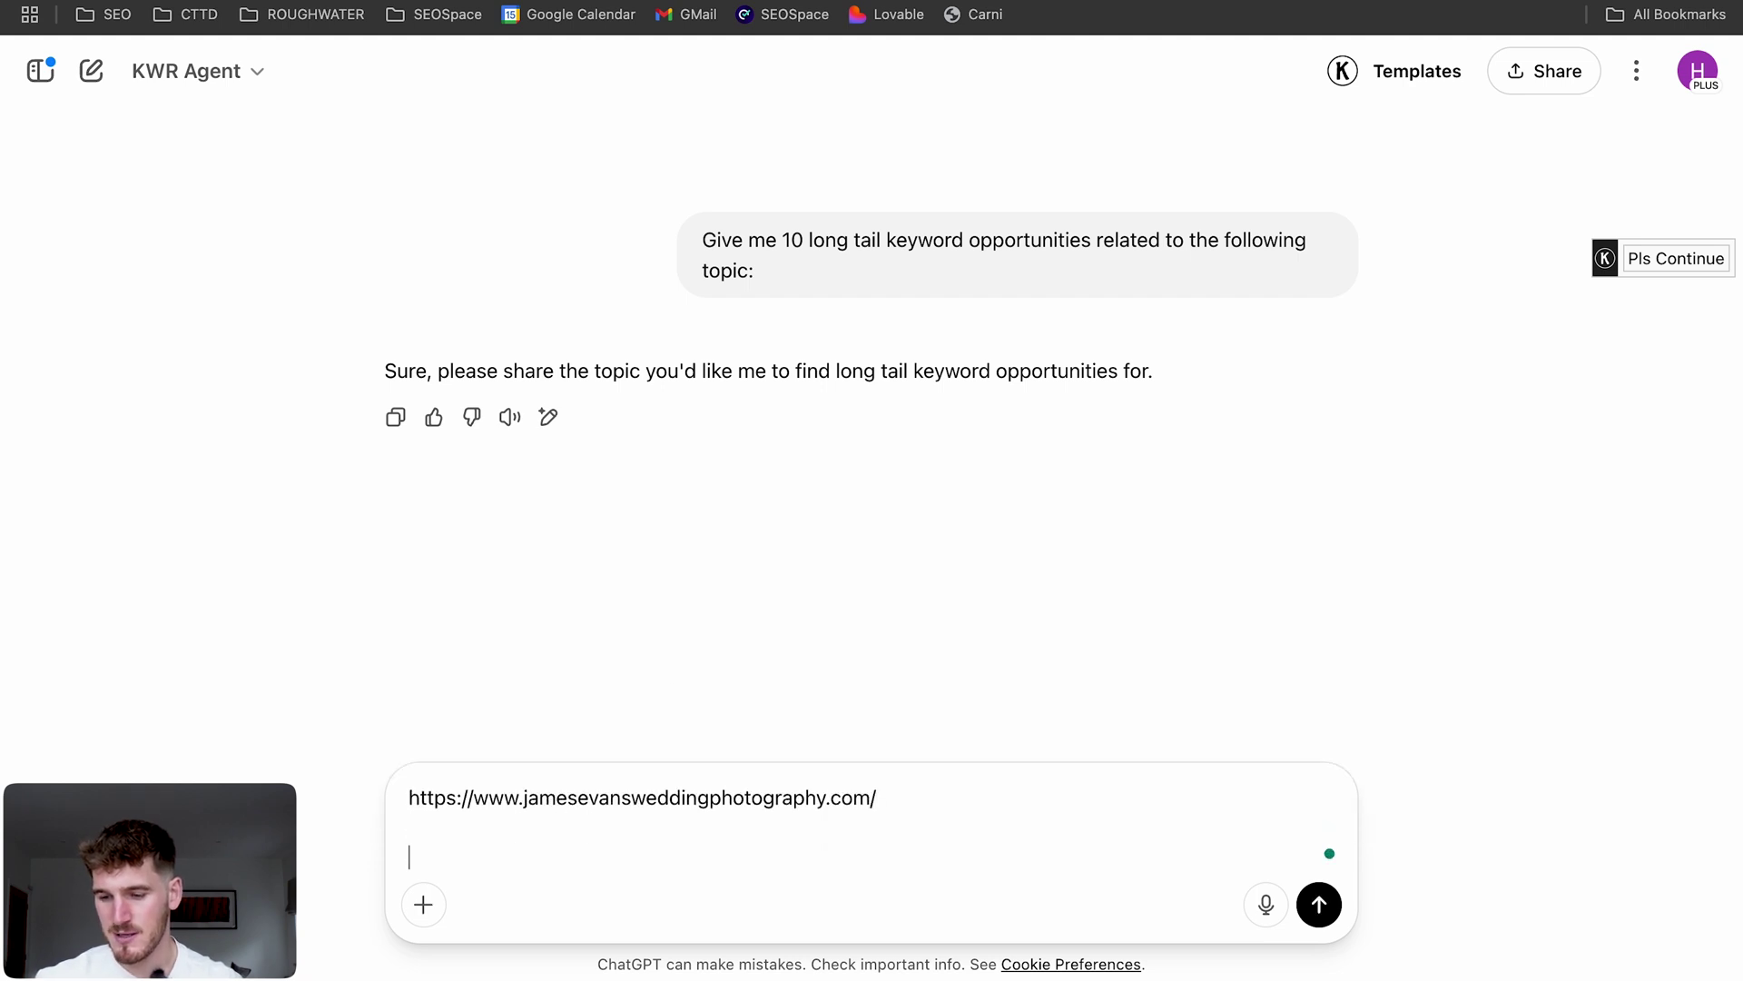
text(I am a )
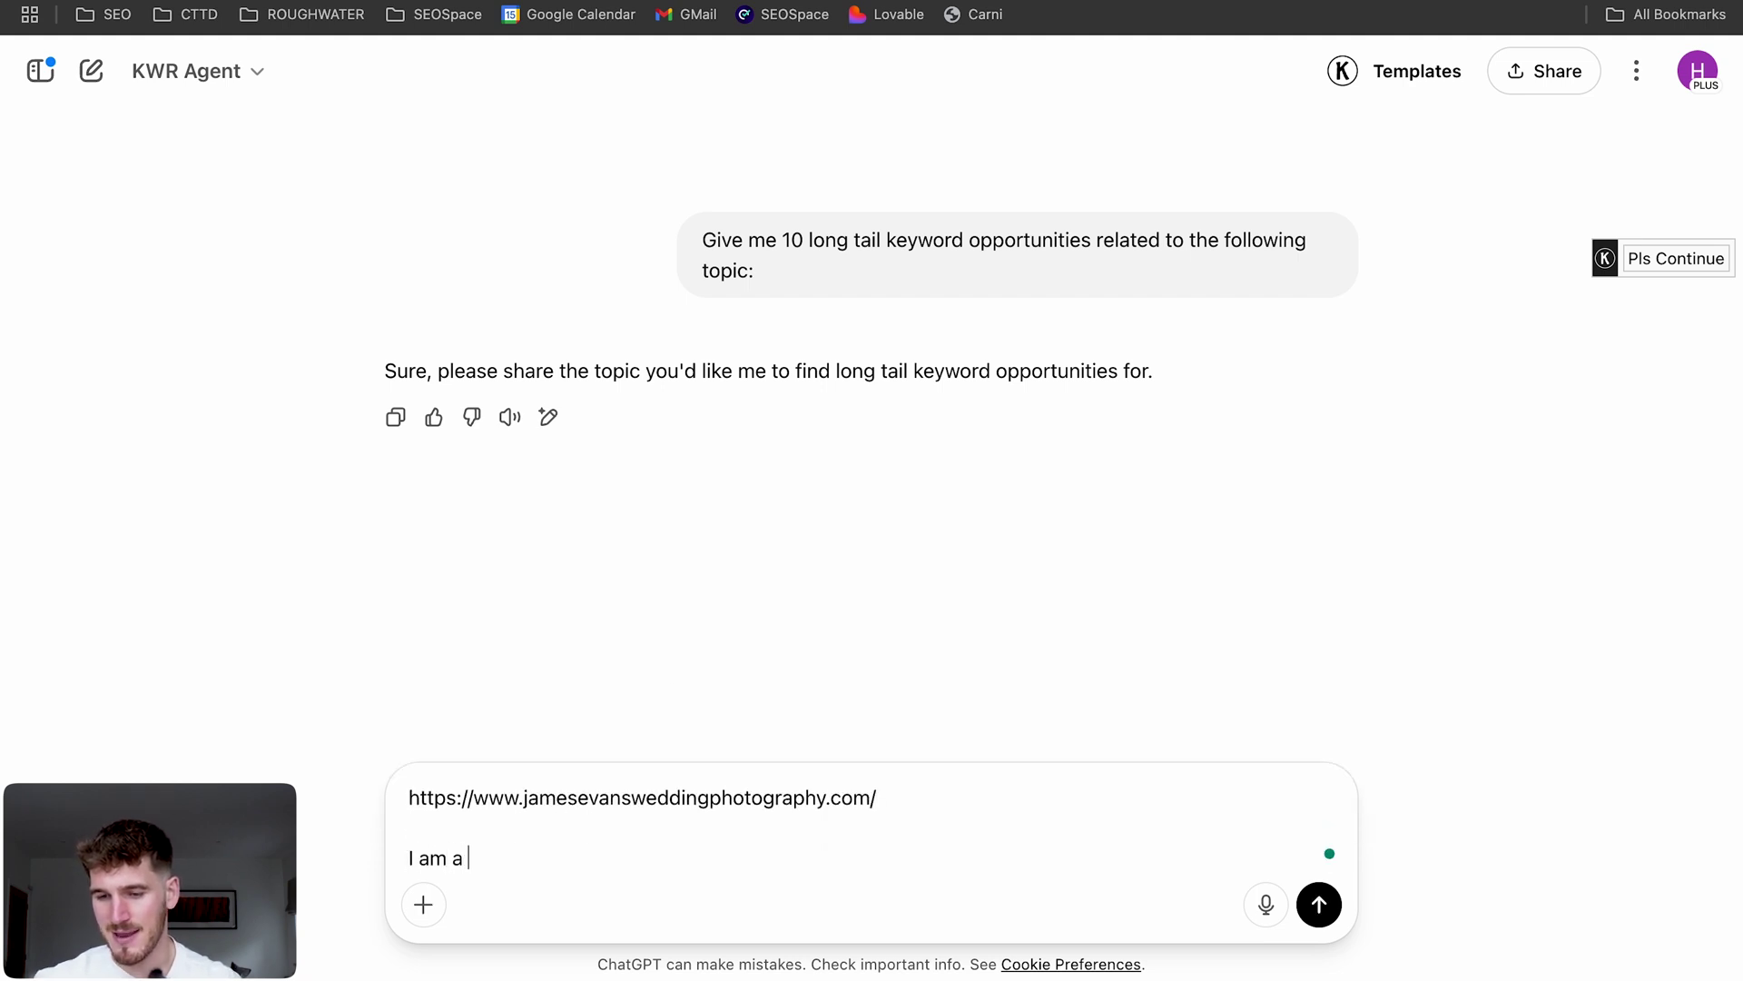
text(wedding photo)
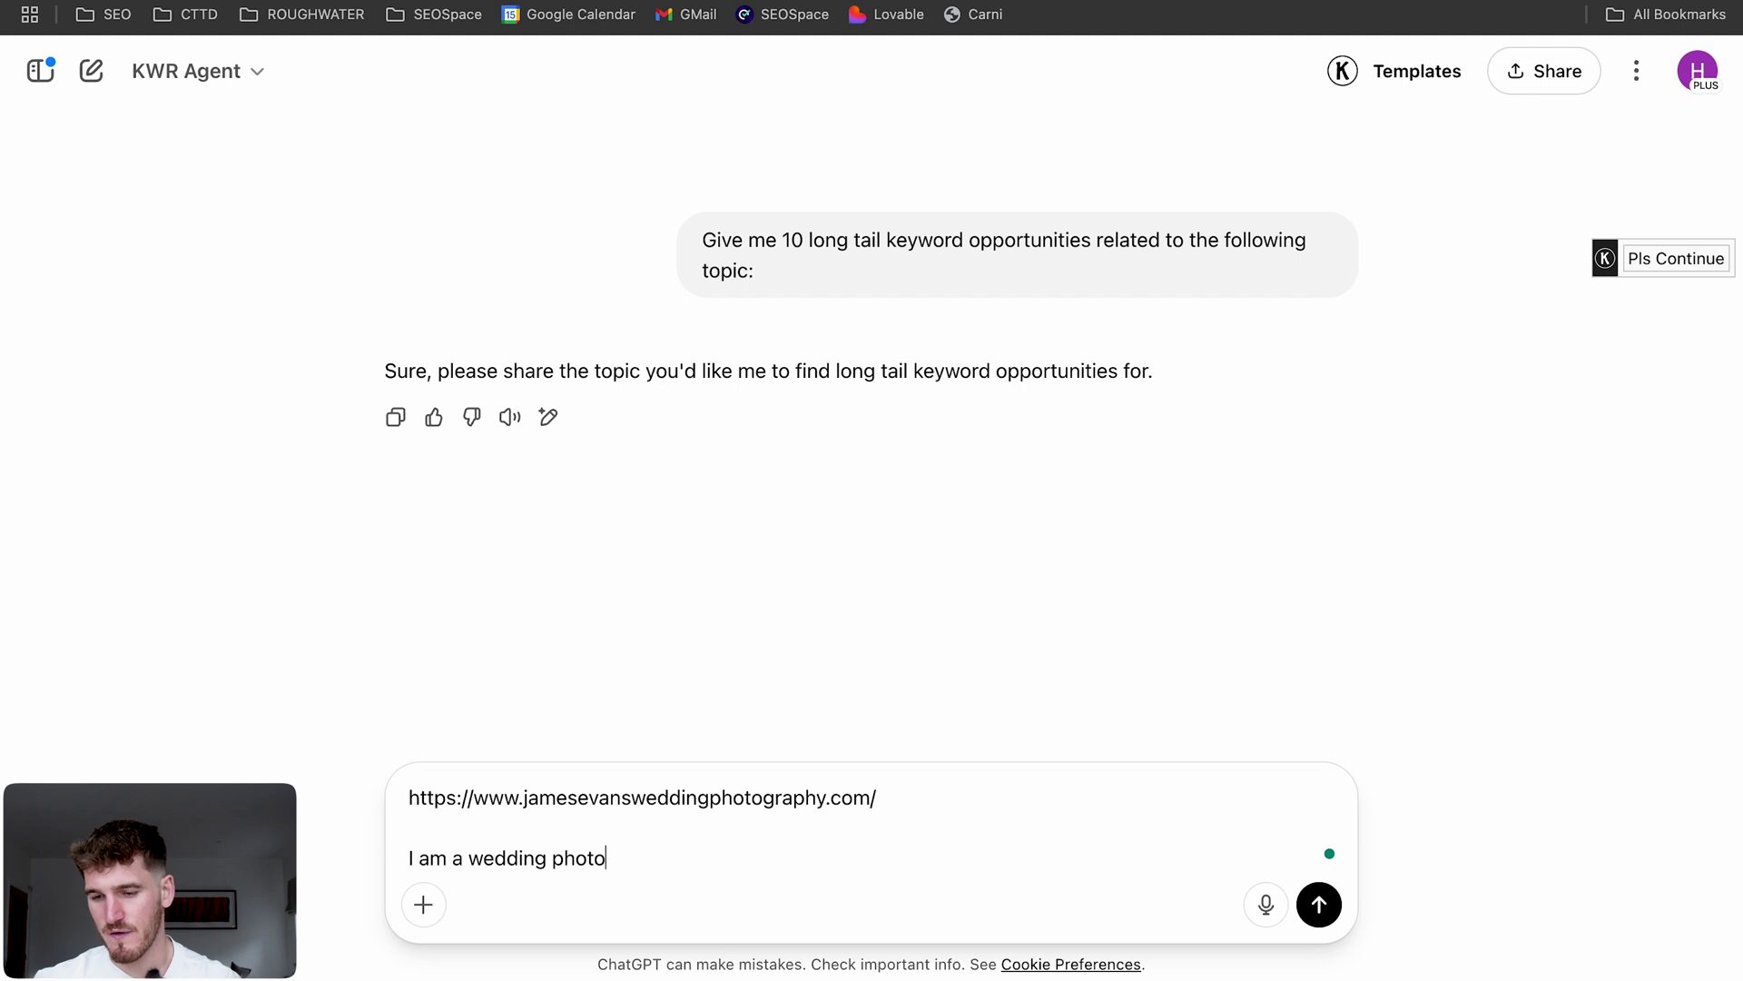
text(grapher bas)
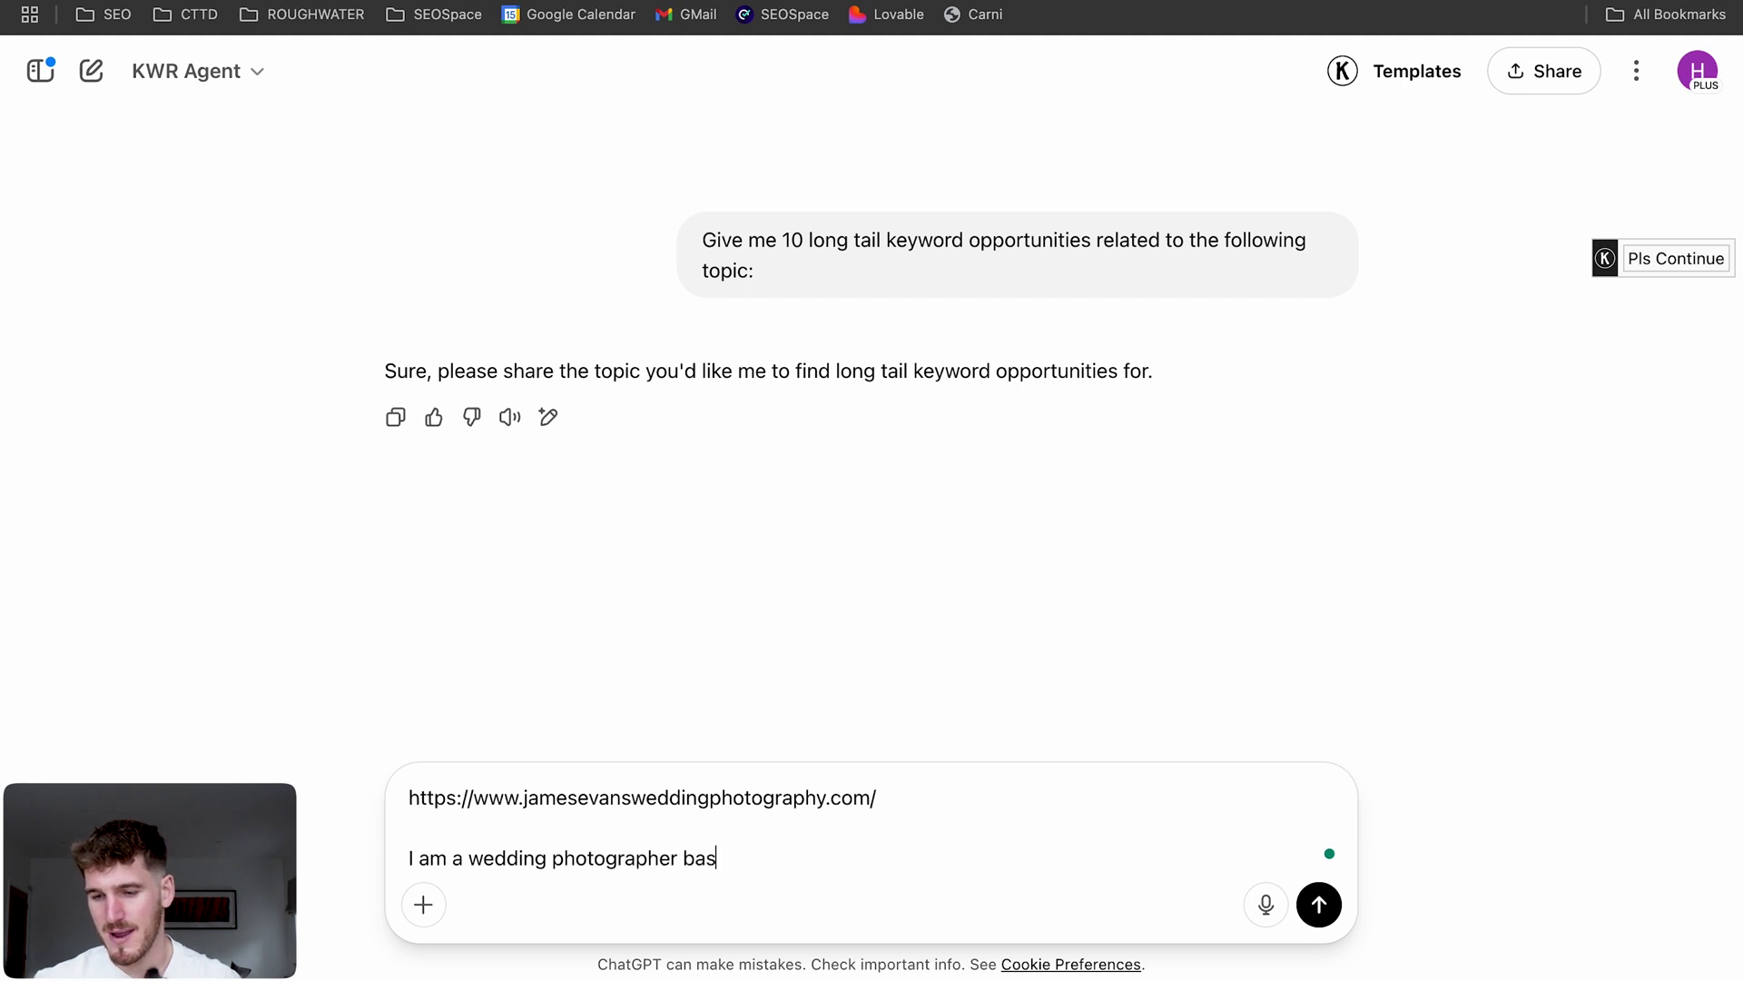
text(ed in London)
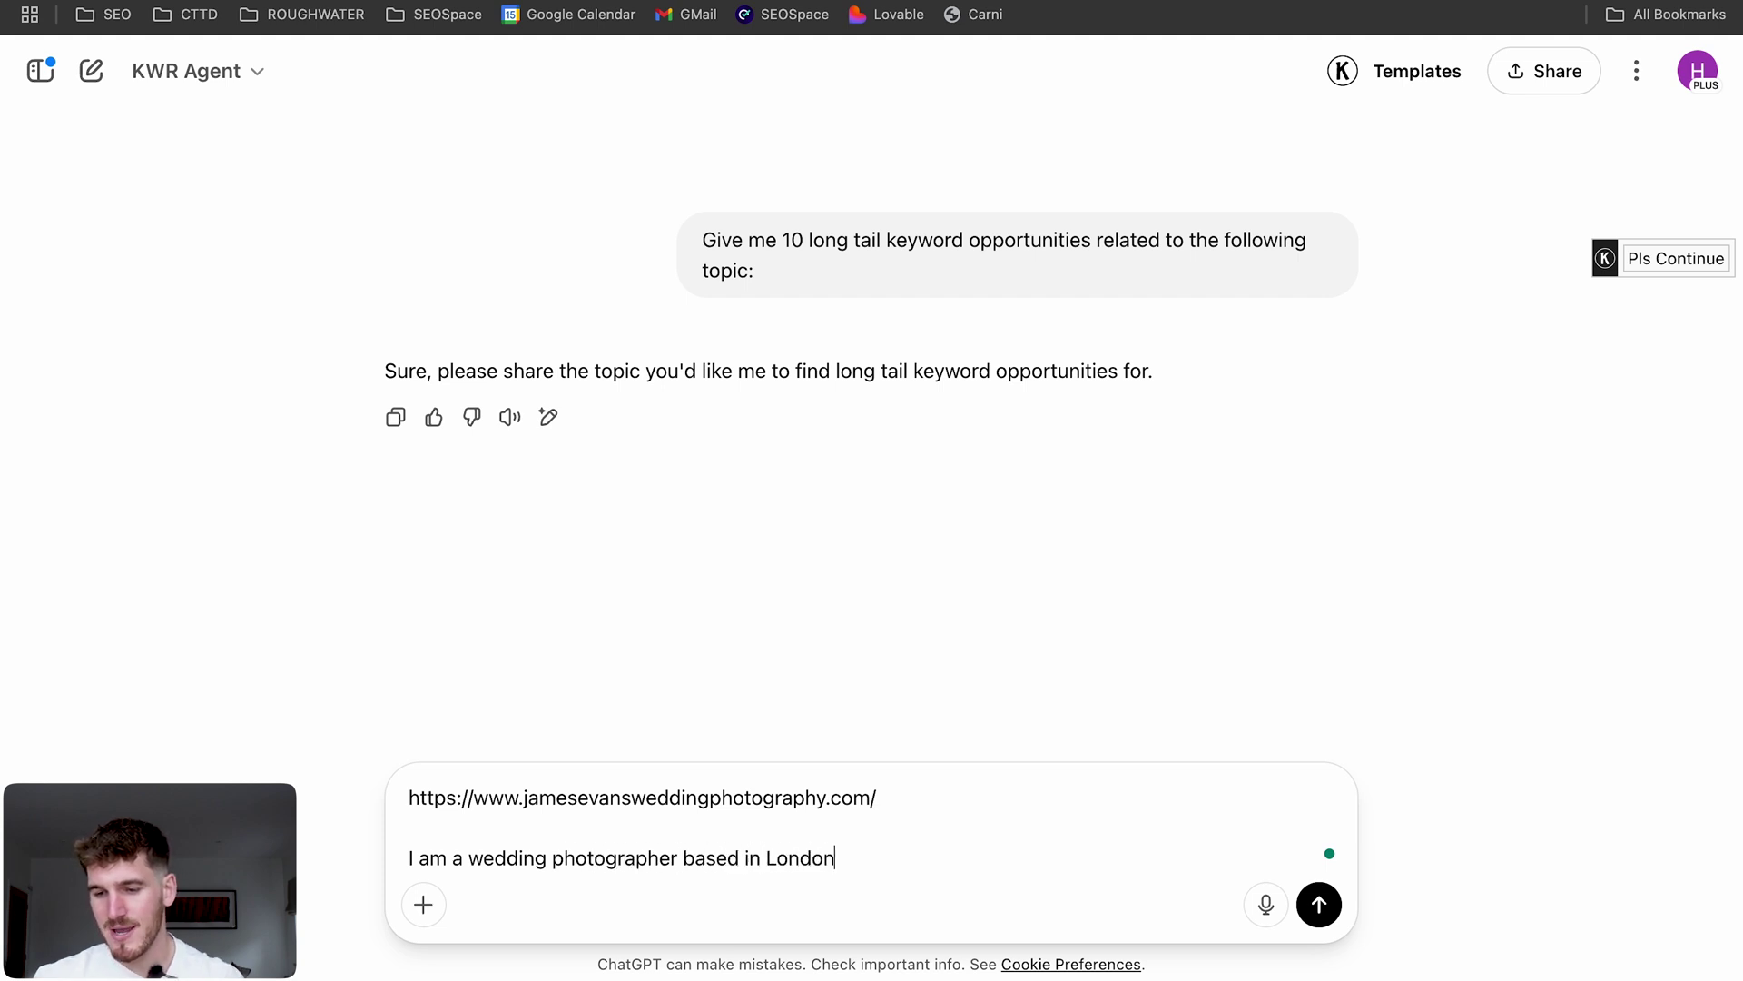
key(Return)
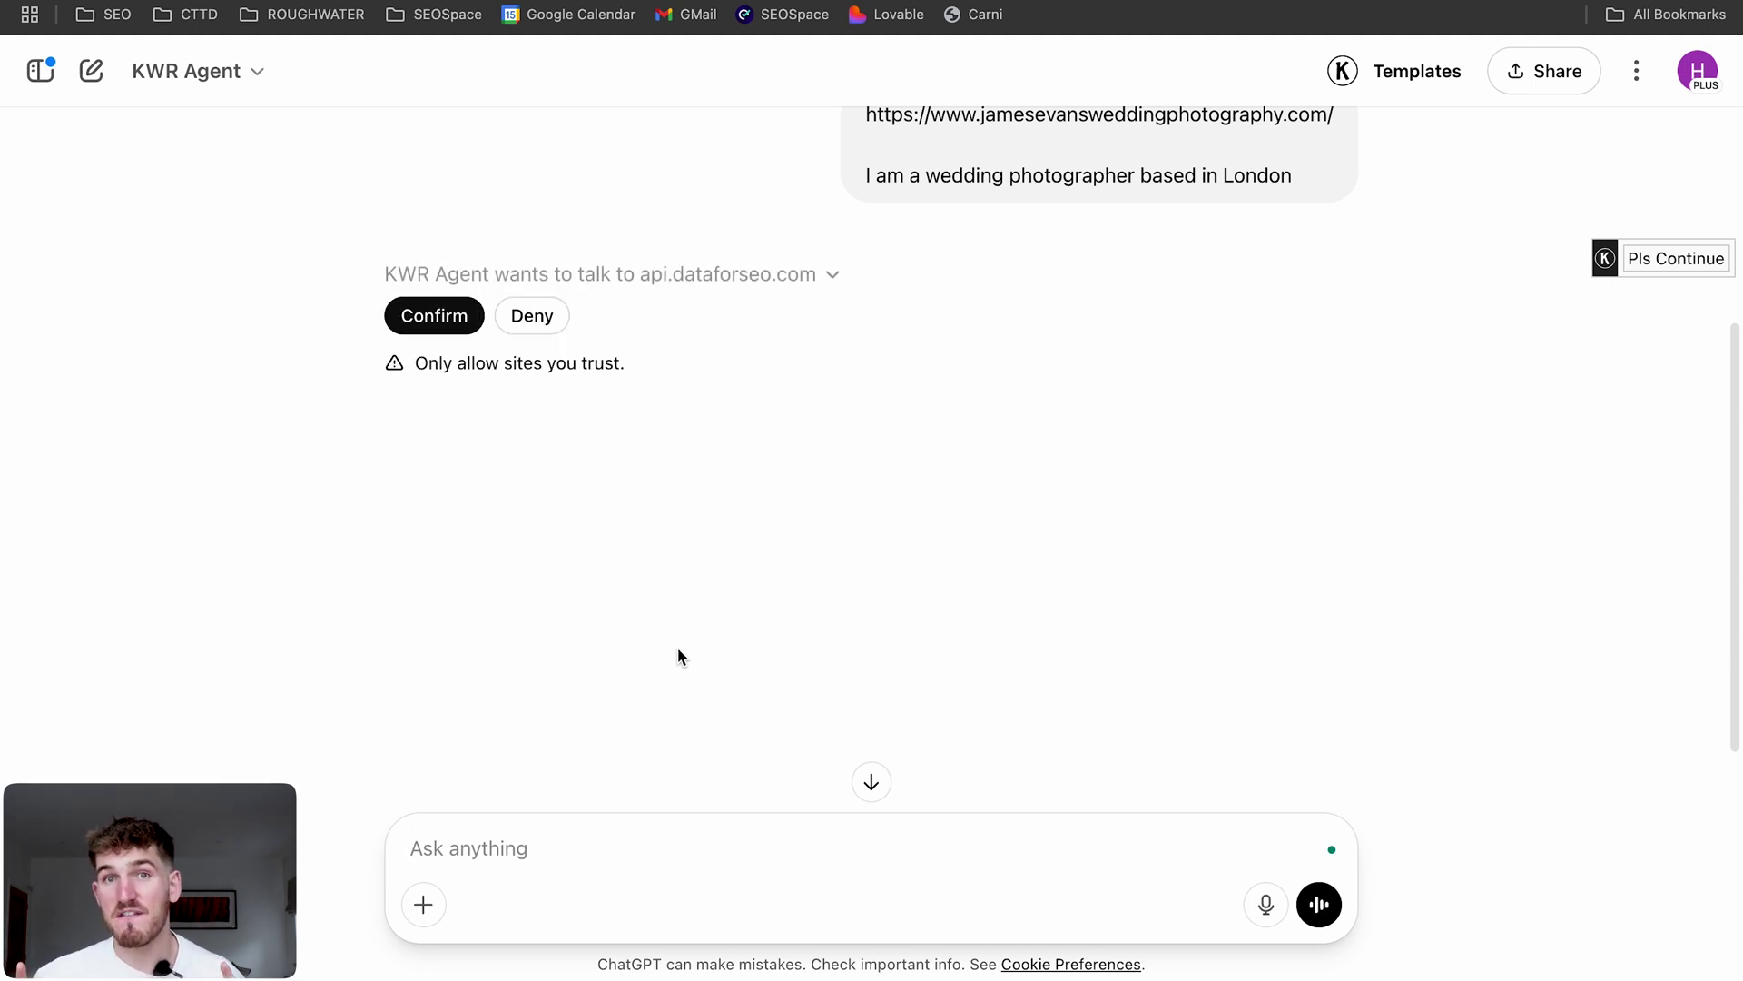
click(434, 316)
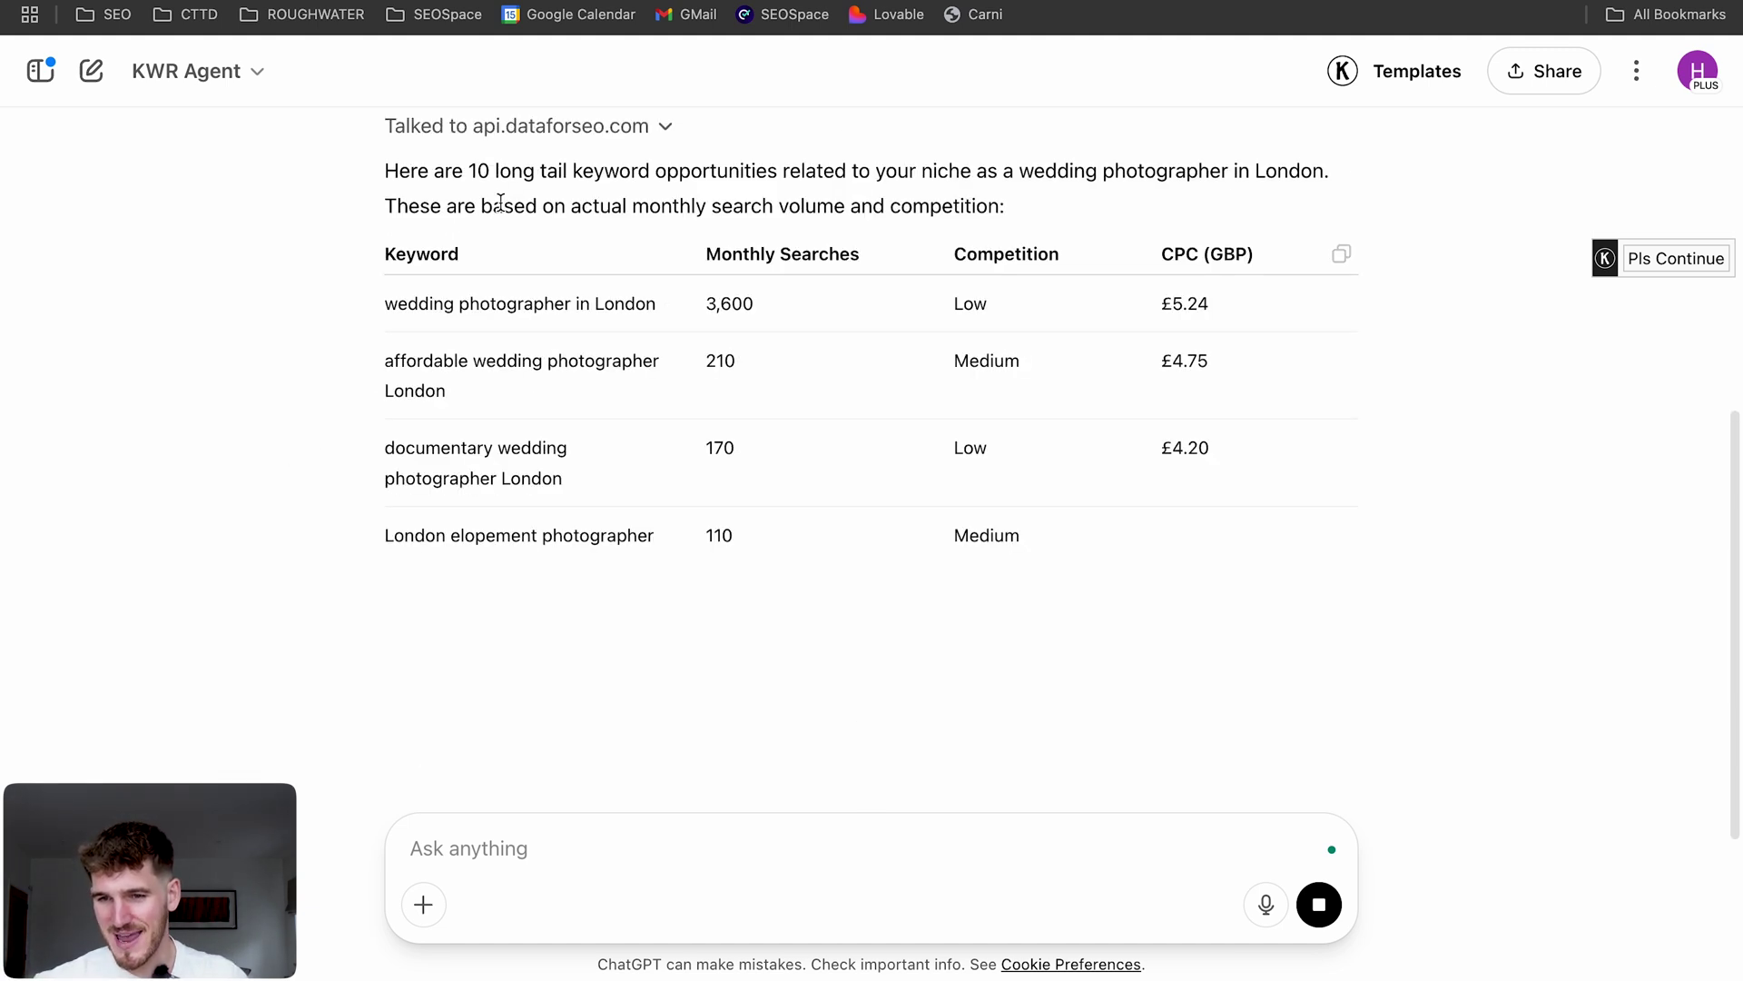
Step: Review the agent's long tail keyword table, comparing monthly searches, competition and CPC, and read its recommendations below
drag(477, 170, 741, 171)
click(833, 171)
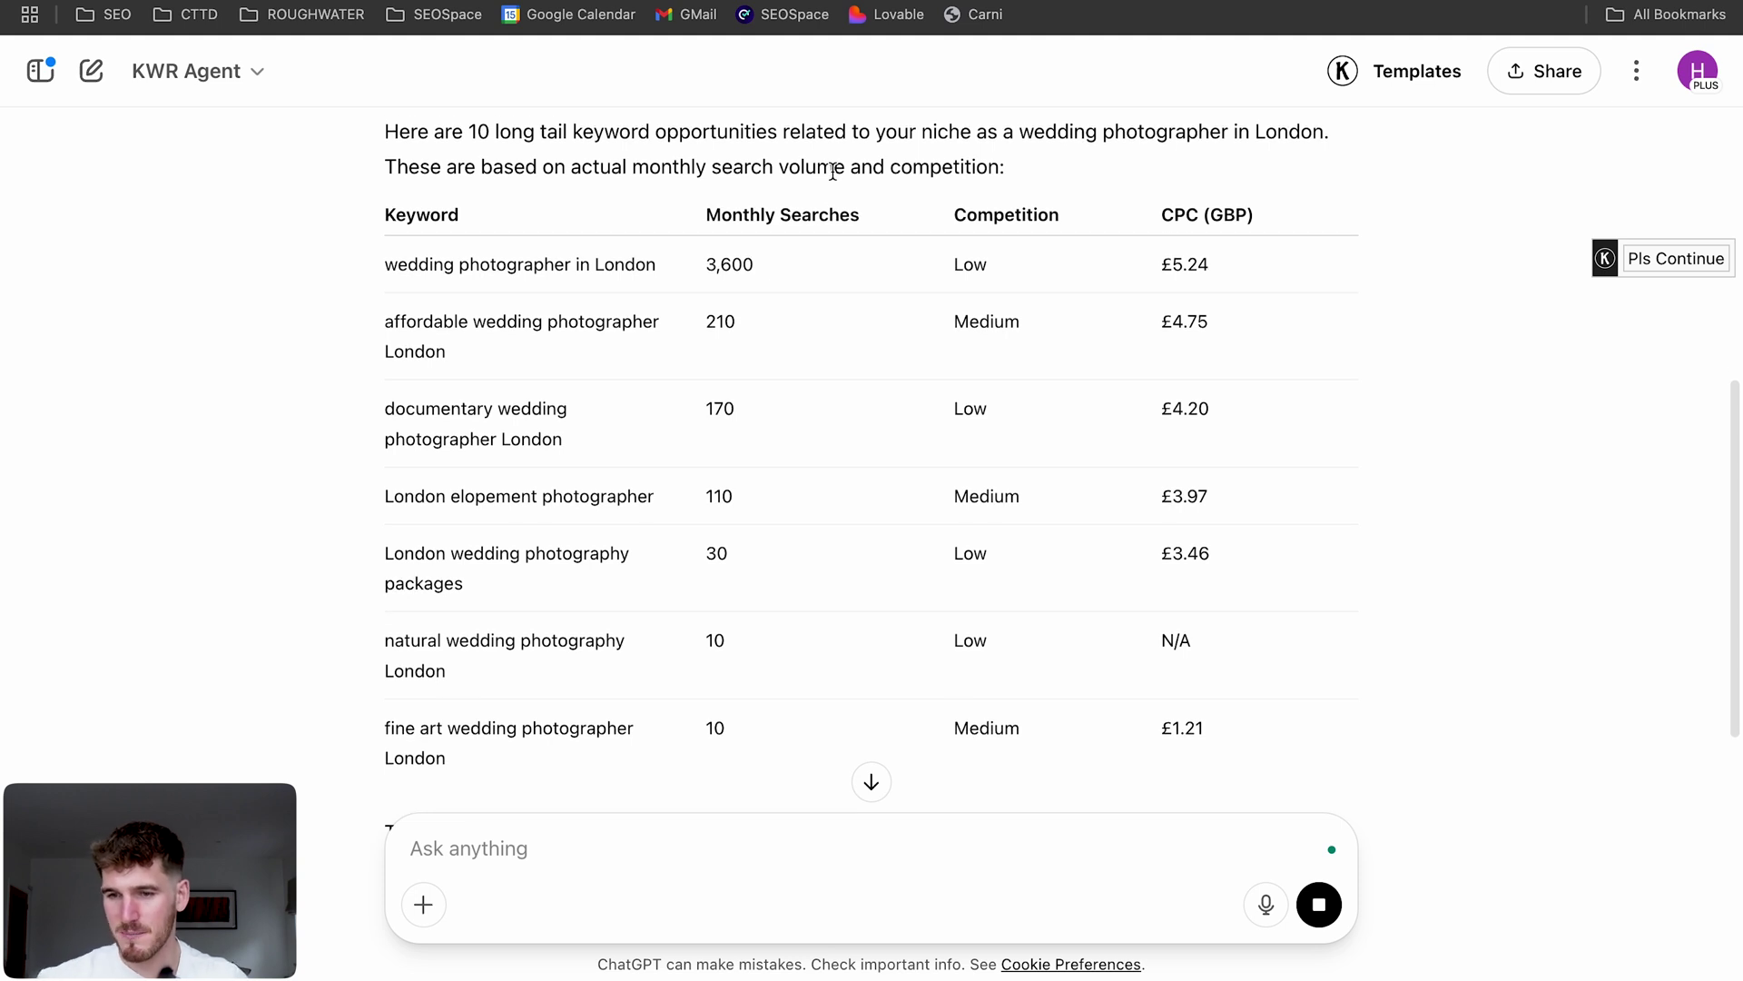
drag(391, 264, 468, 313)
click(585, 349)
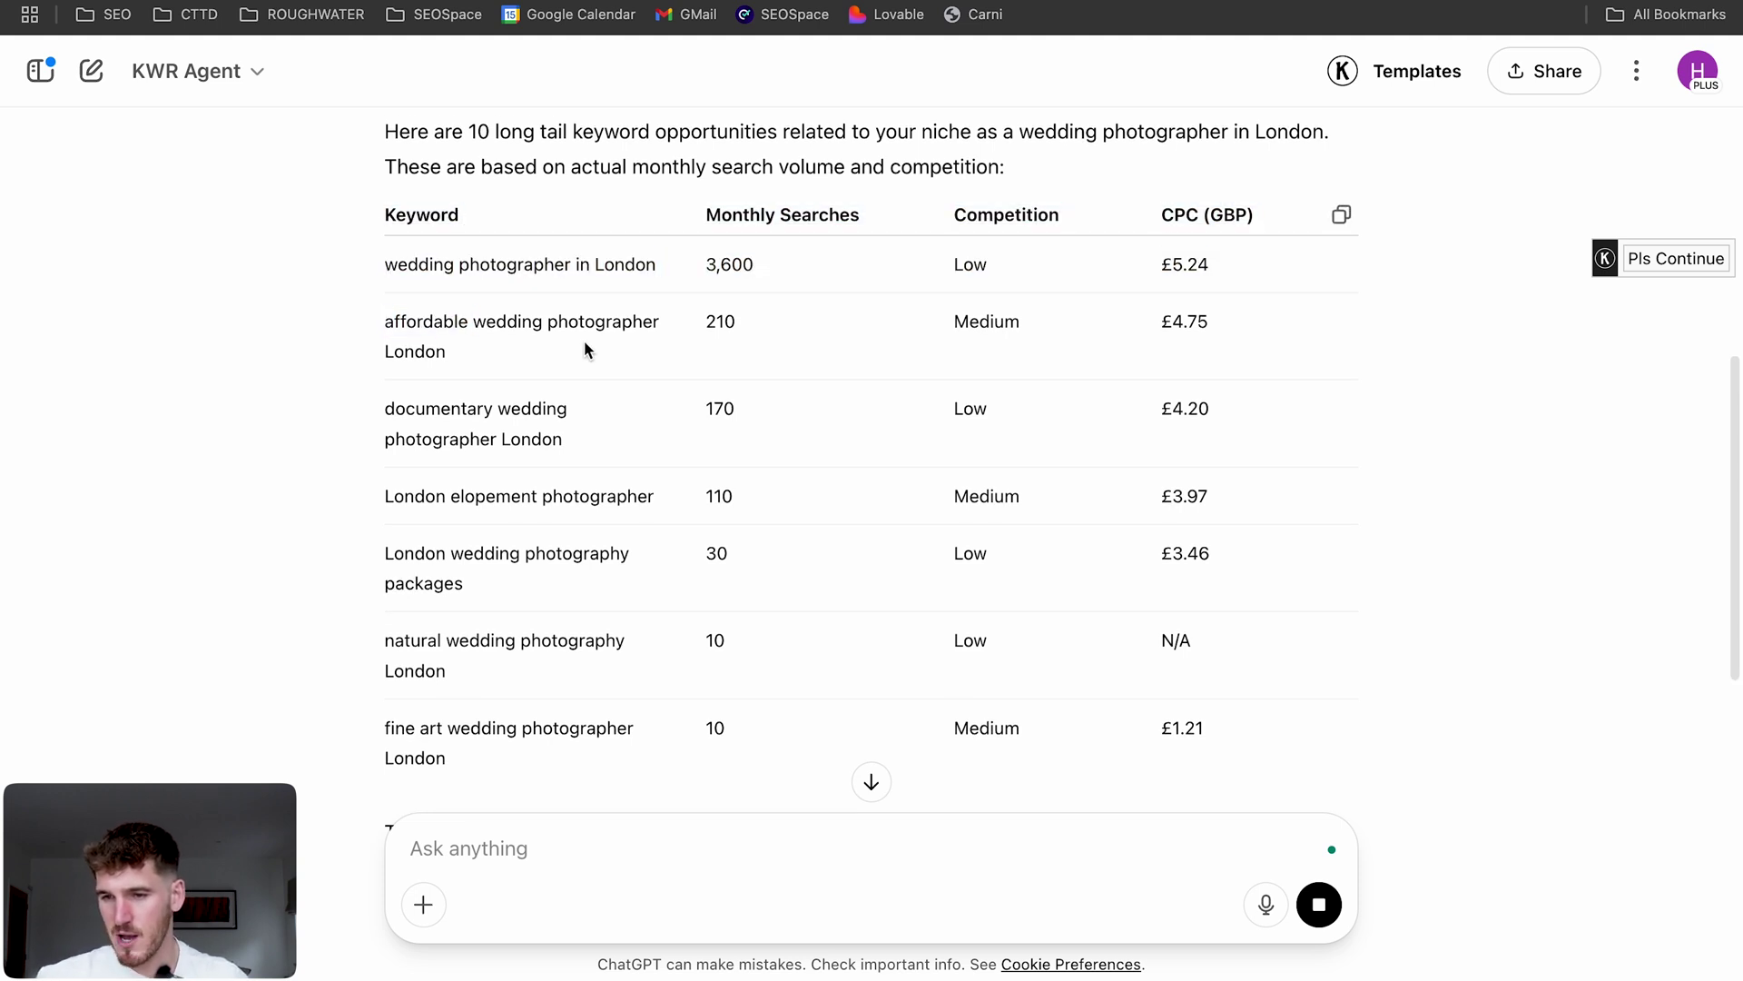
scroll(723, 290, down, 2)
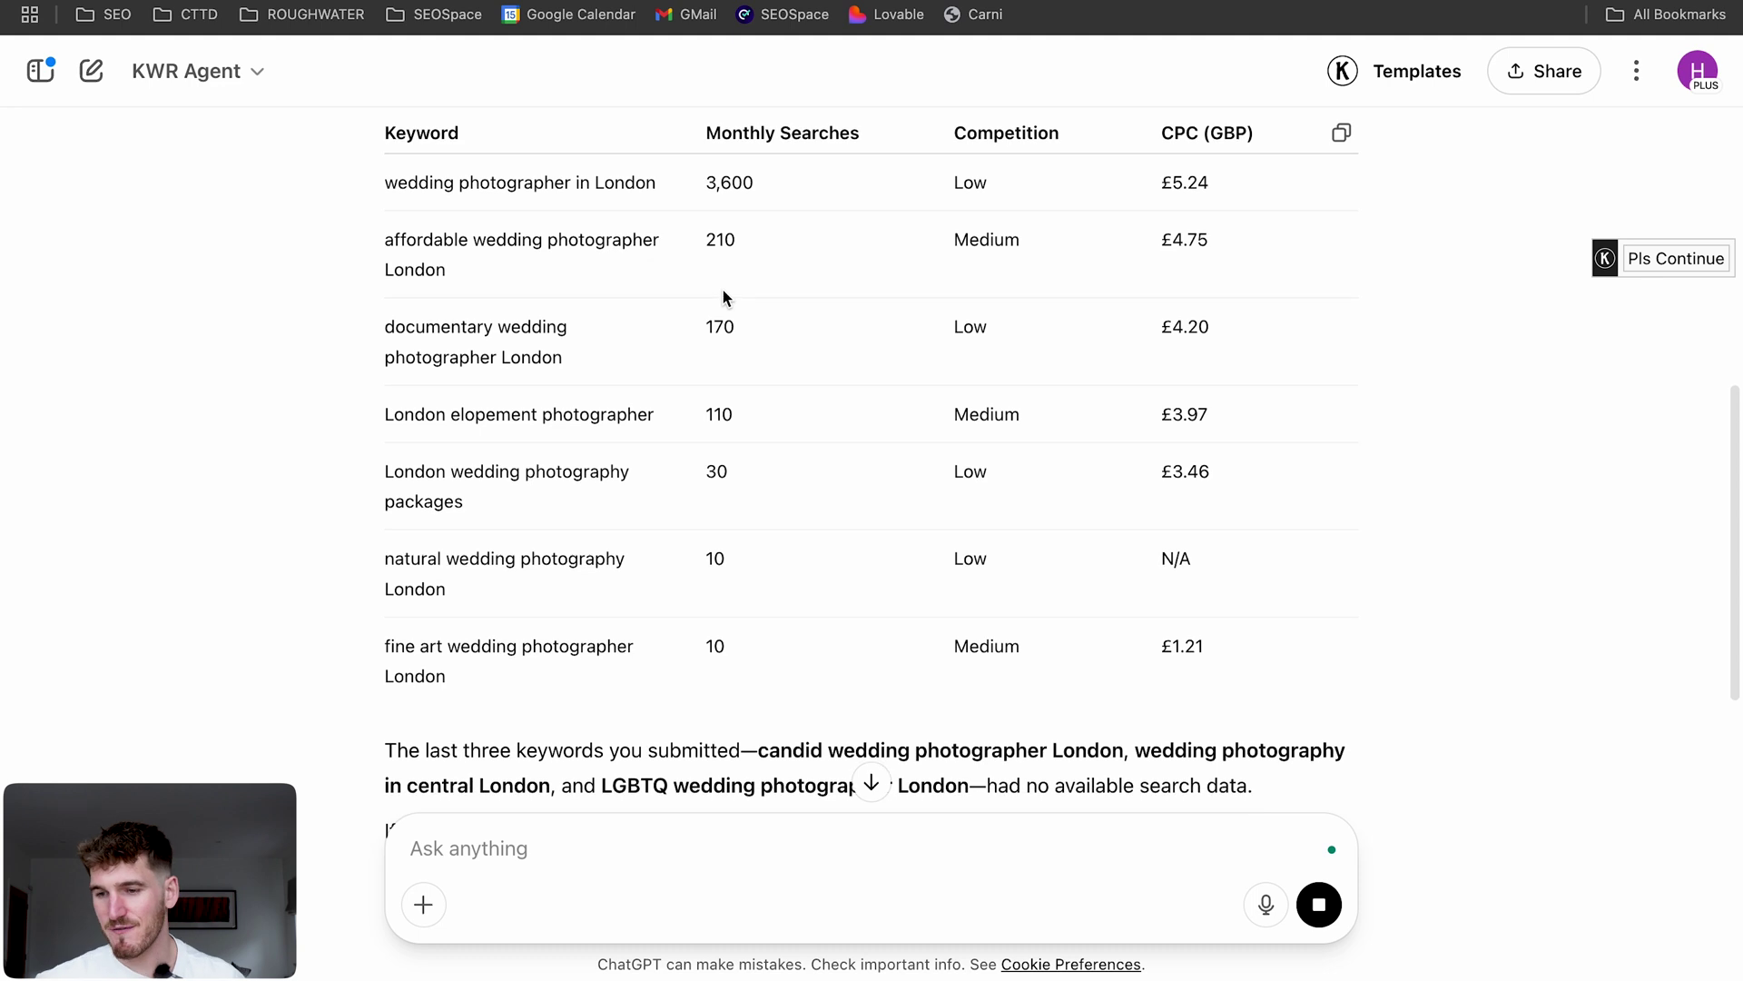
scroll(723, 297, down, 4)
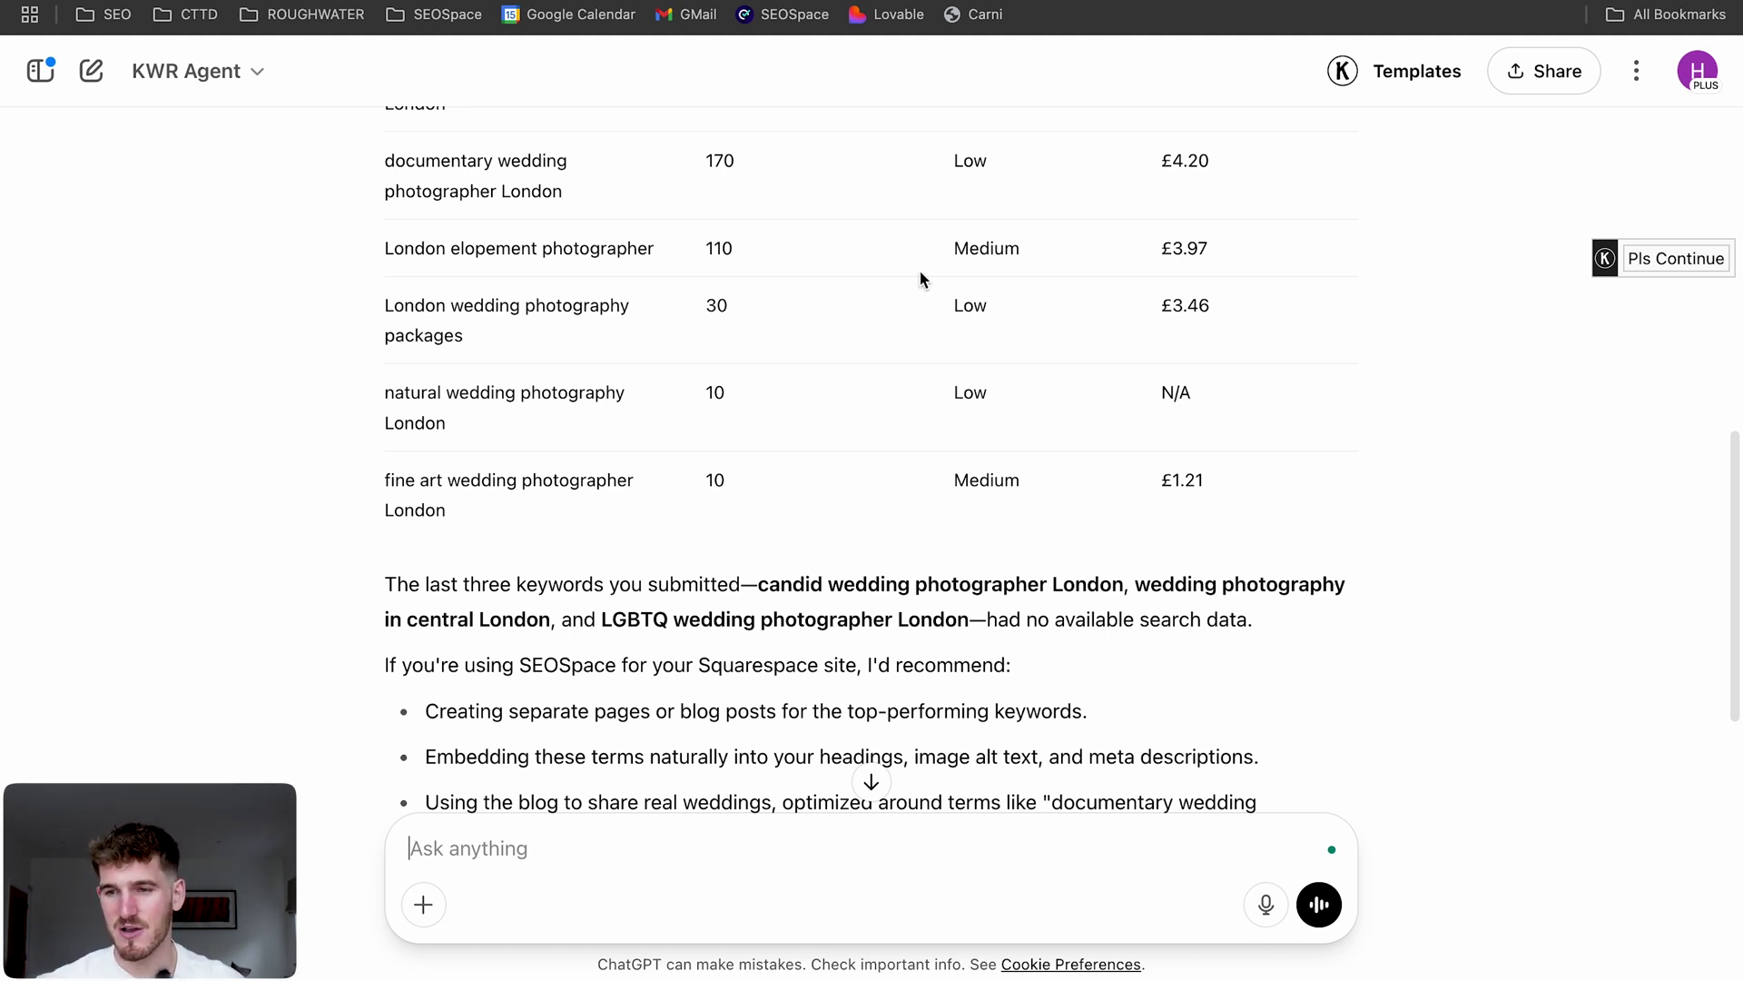
scroll(280, 289, up, 3)
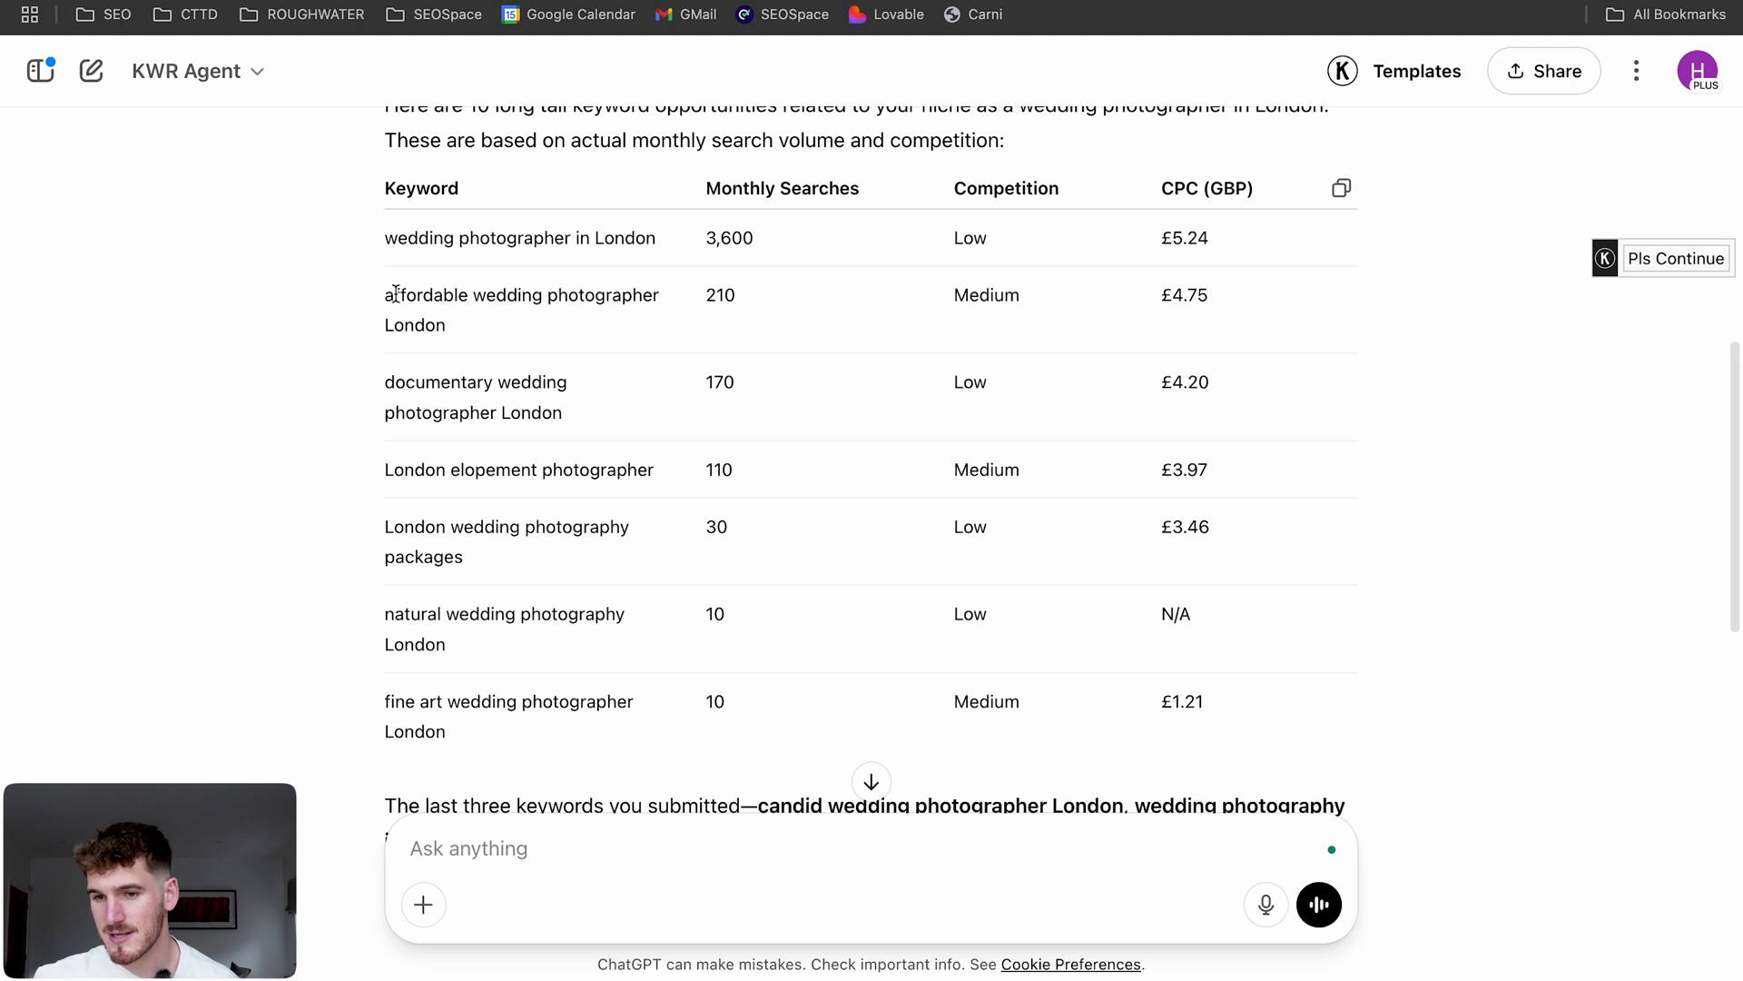
Step: Copy the keyword "affordable wedding photographer London" from the results table
drag(378, 294, 445, 318)
click(445, 316)
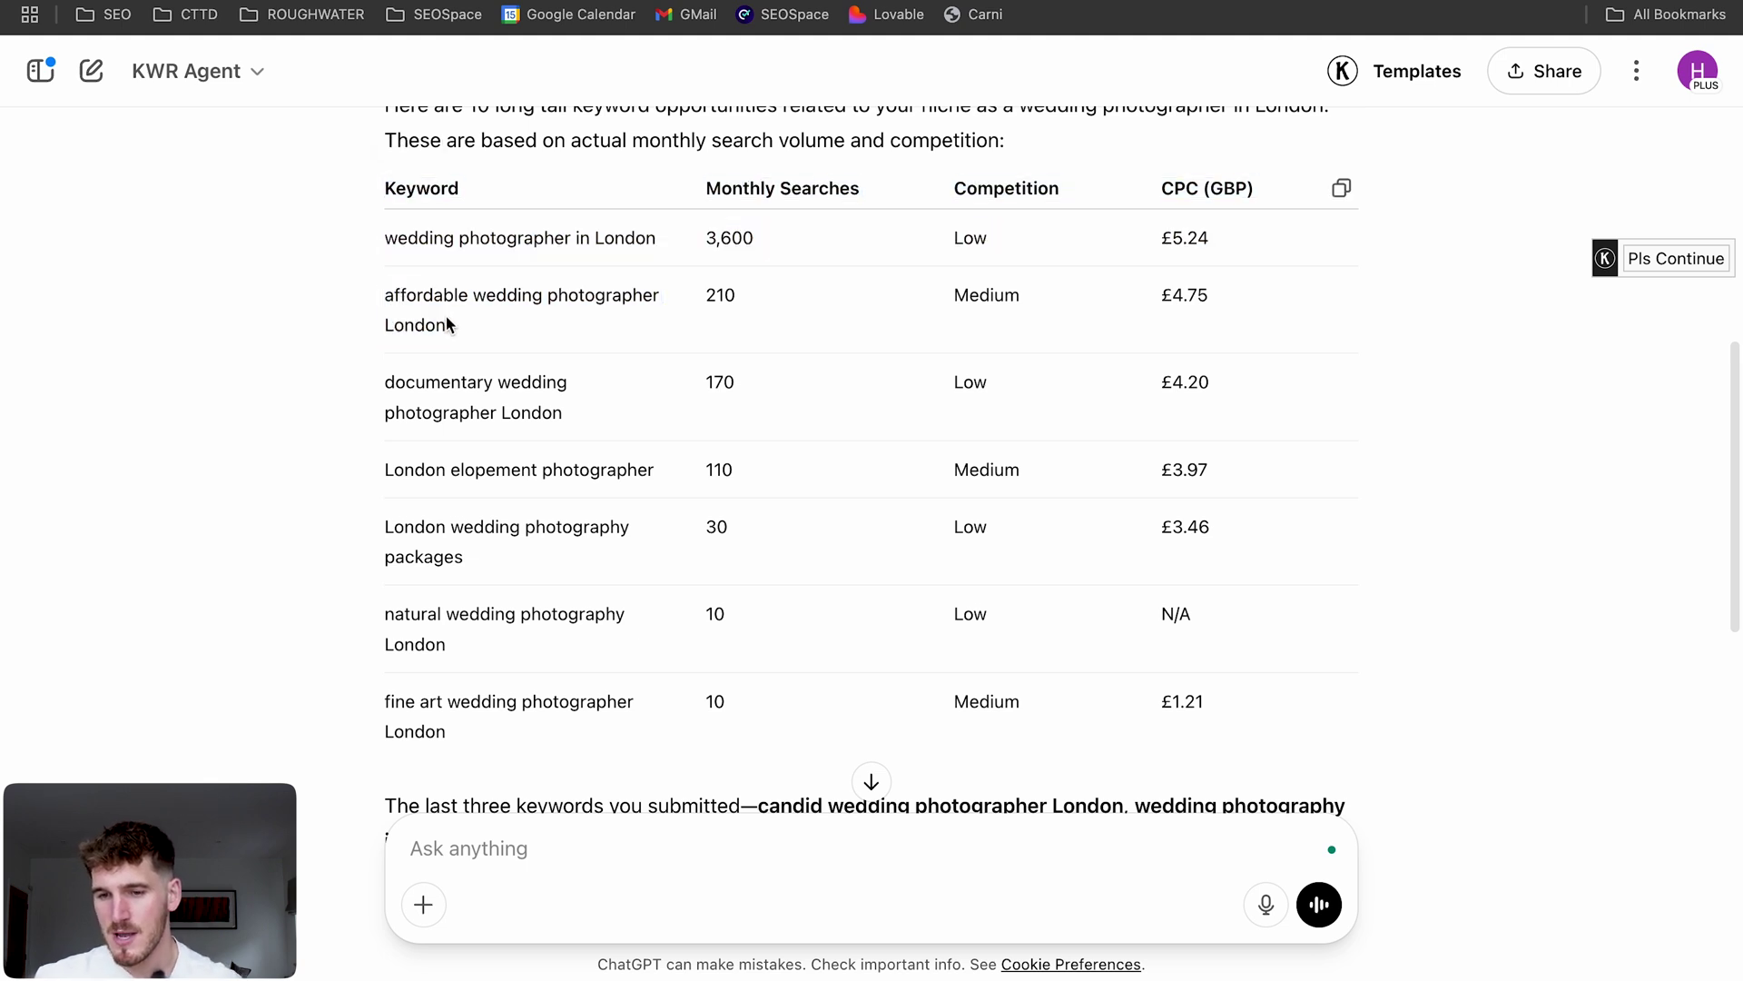
triple_click(389, 291)
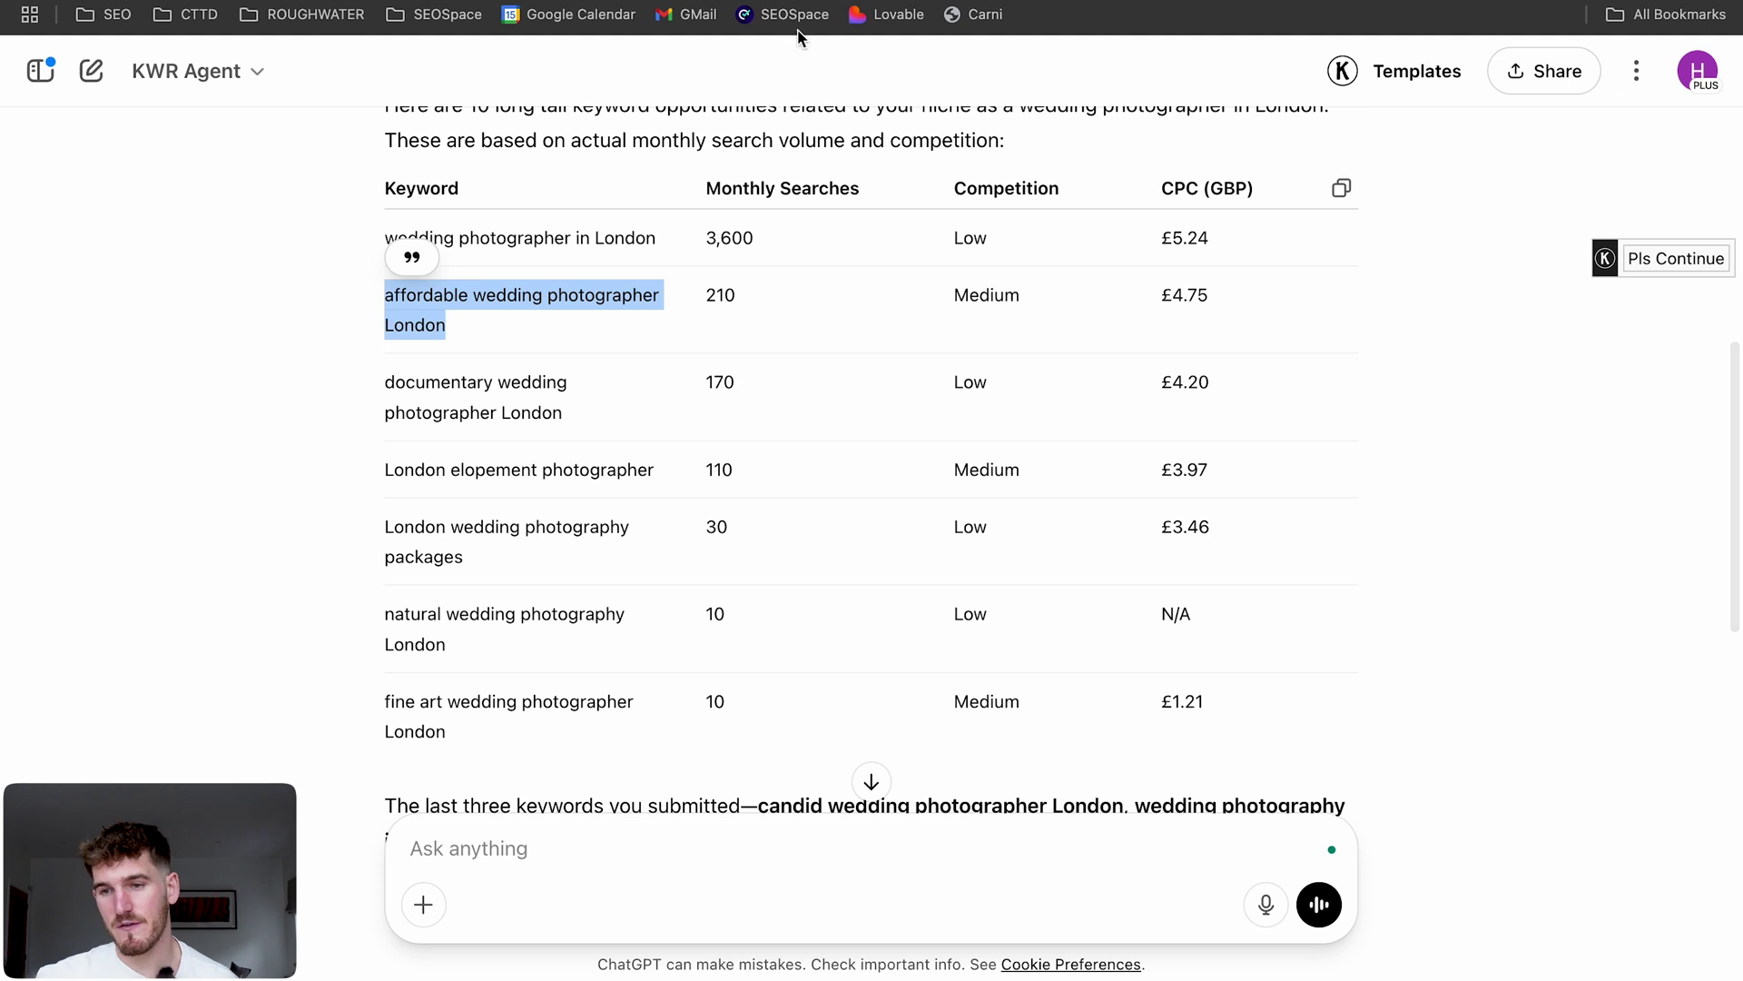
Step: Switch to the wedding photographer's homepage and run an SEOSpace plugin keyword scan for "affordable wedding photographer London" with the country Global
key(ctrl+Tab)
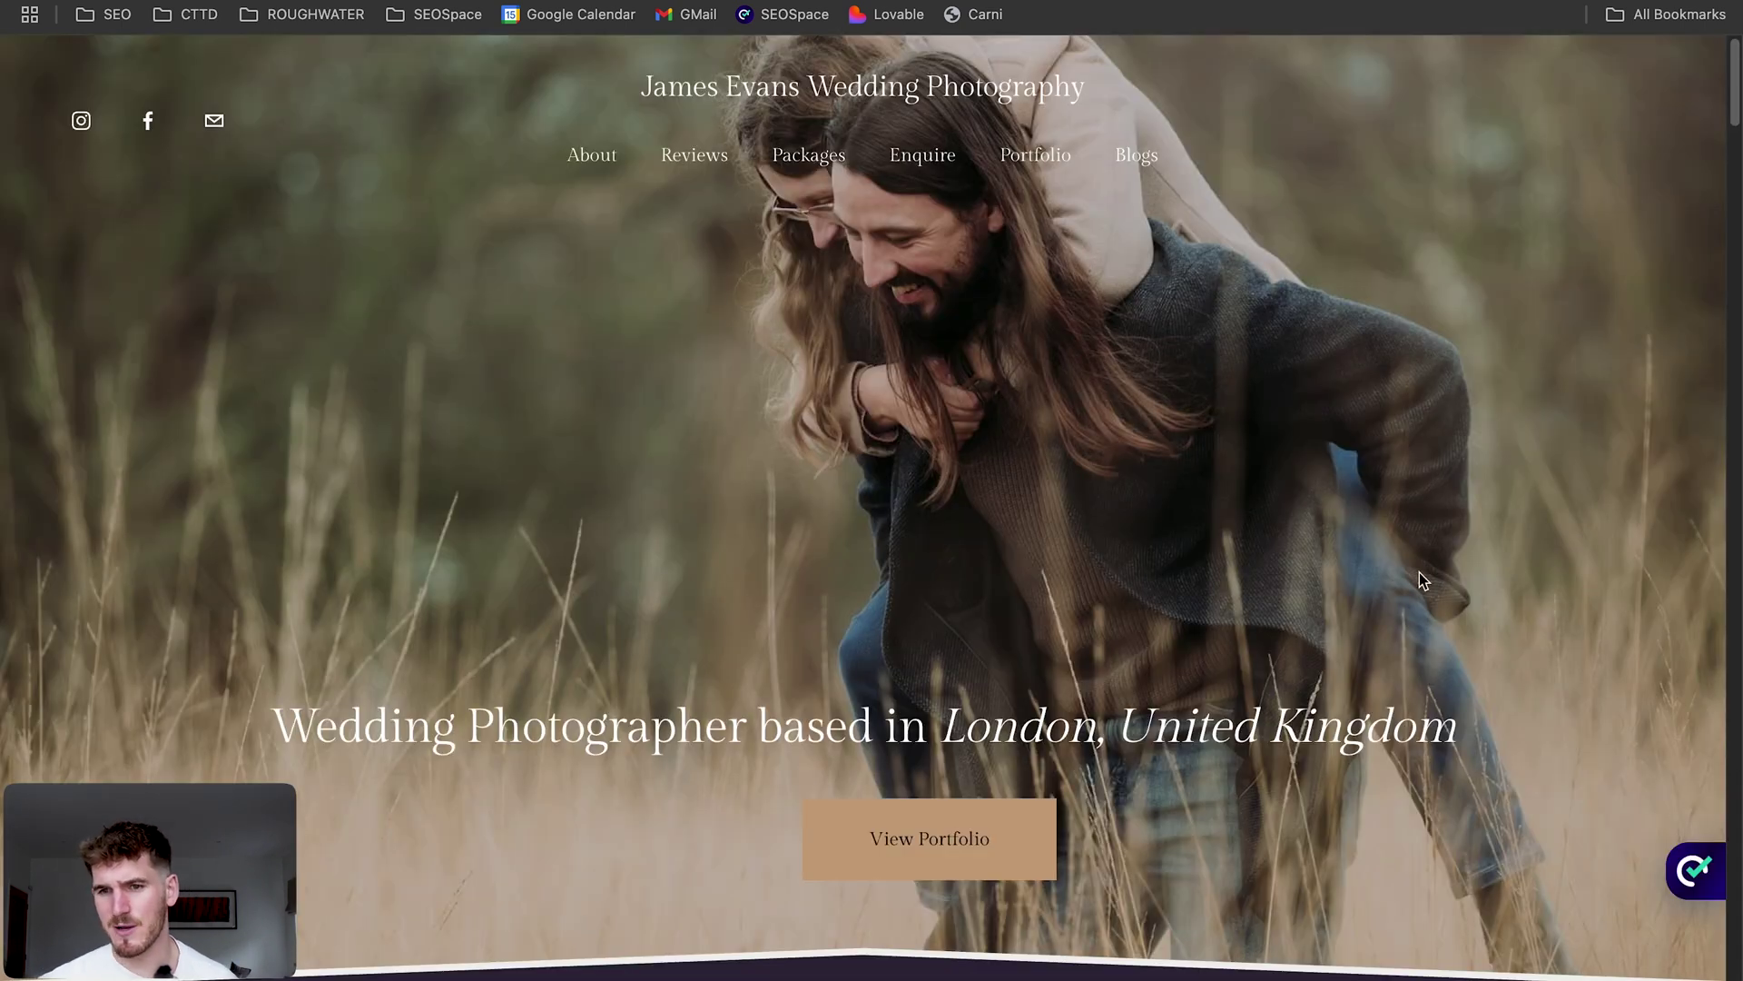
click(1689, 869)
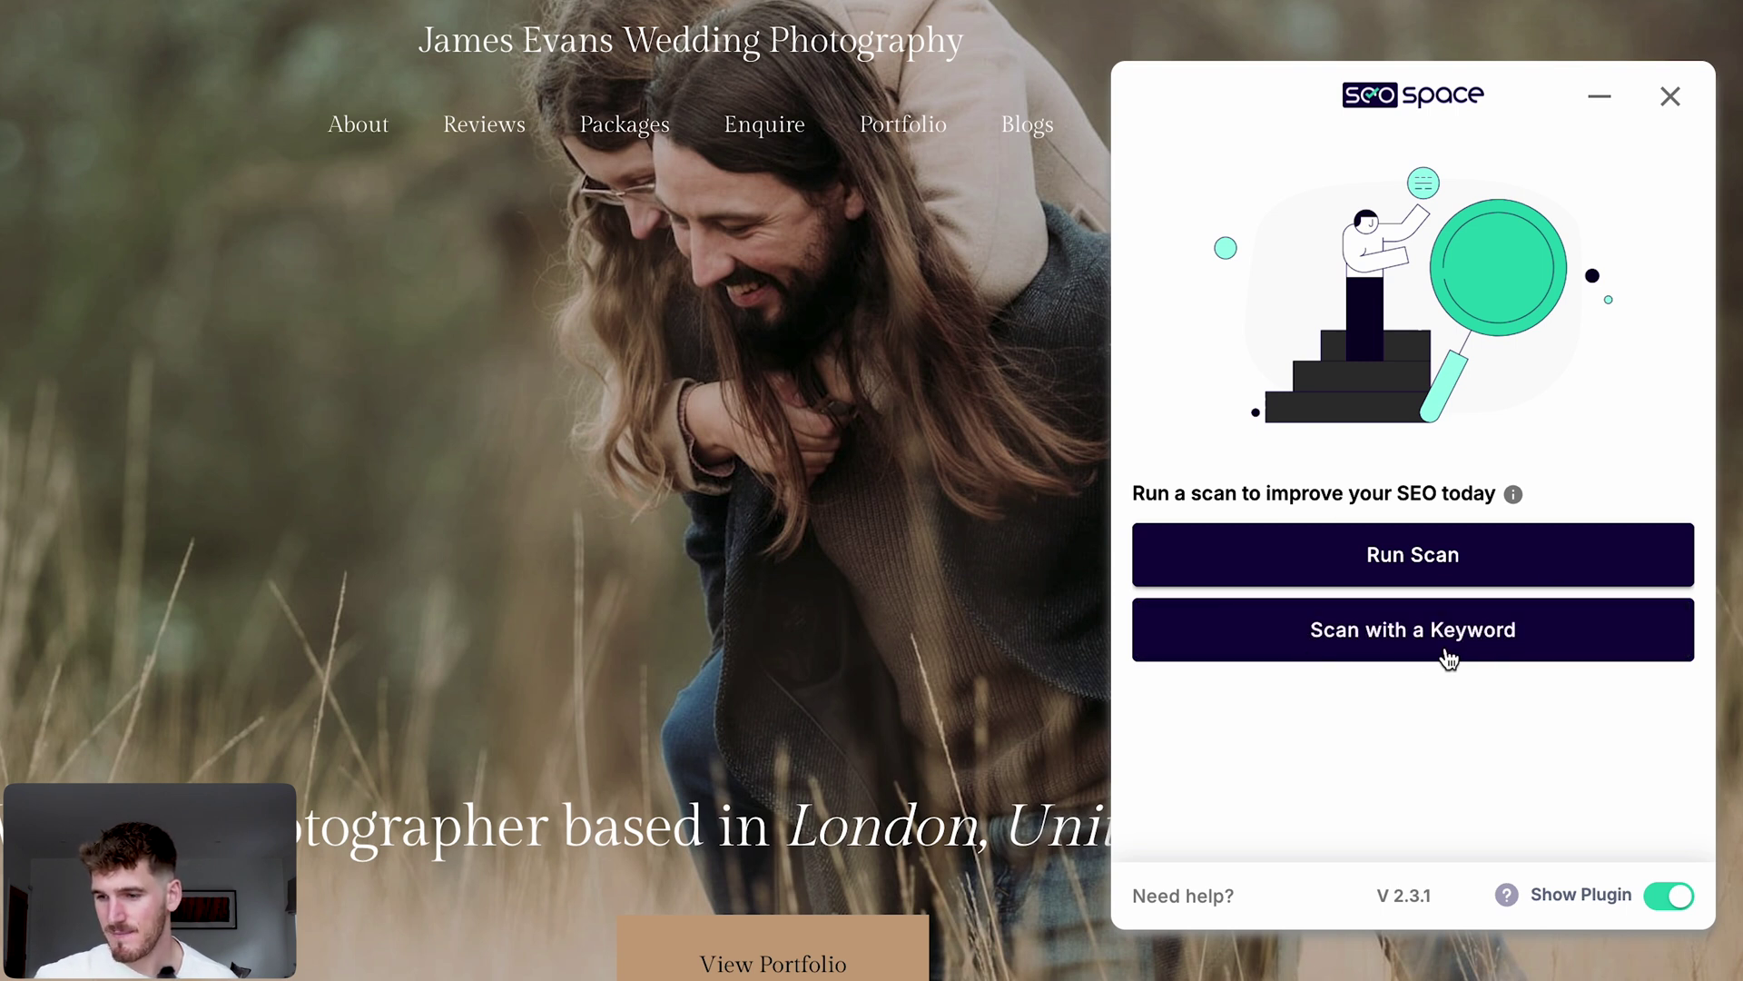
click(1350, 659)
click(1286, 586)
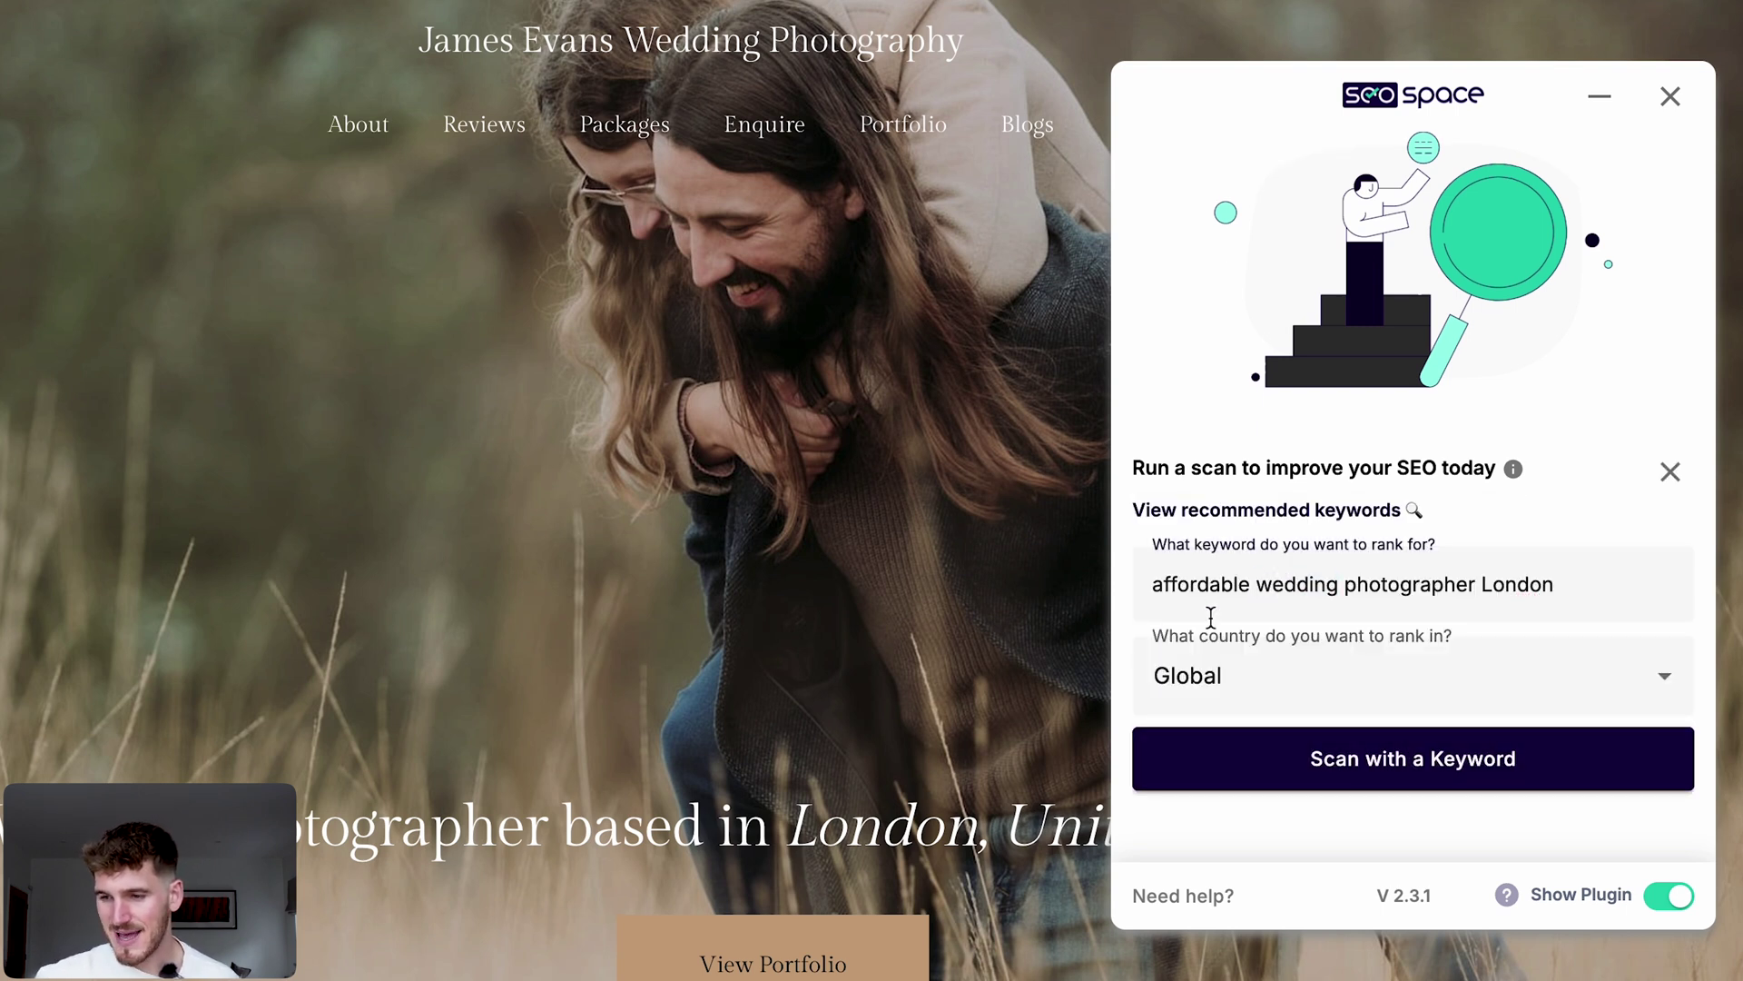
click(1378, 771)
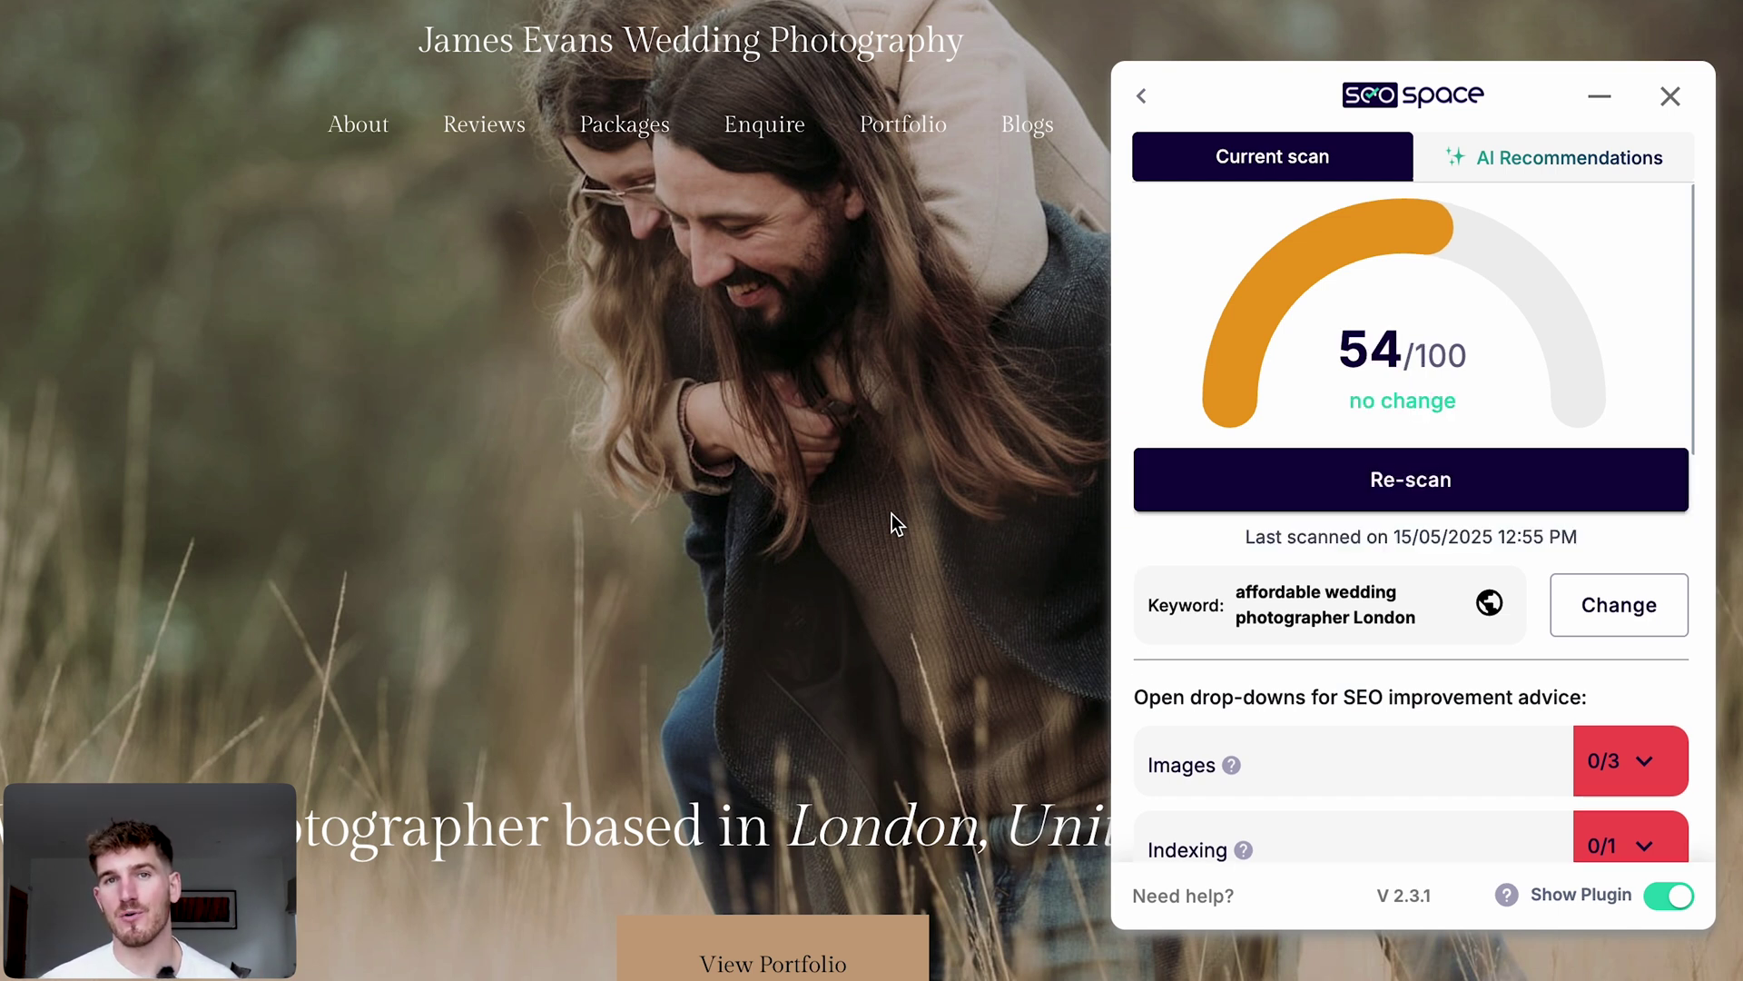
Step: Look through the scan's improvement categories, expand SEO Title and highlight the scanned title
scroll(1385, 512, down, 2)
scroll(1385, 512, down, 5)
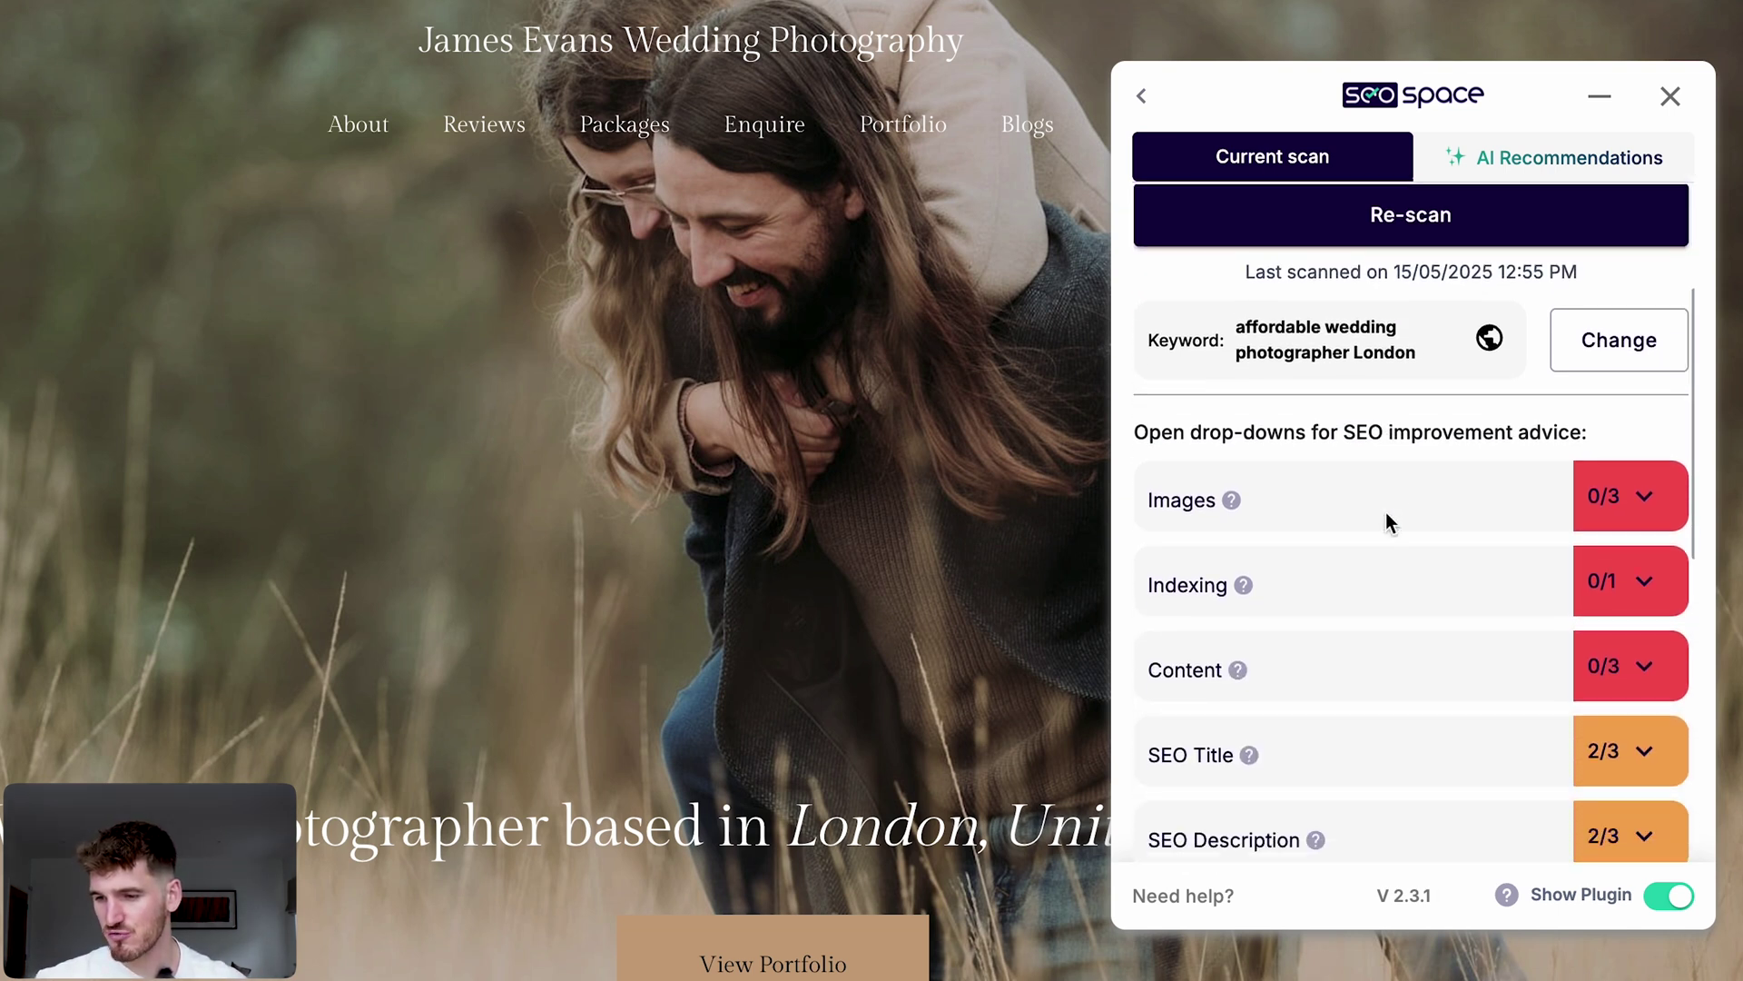
scroll(1385, 522, down, 1)
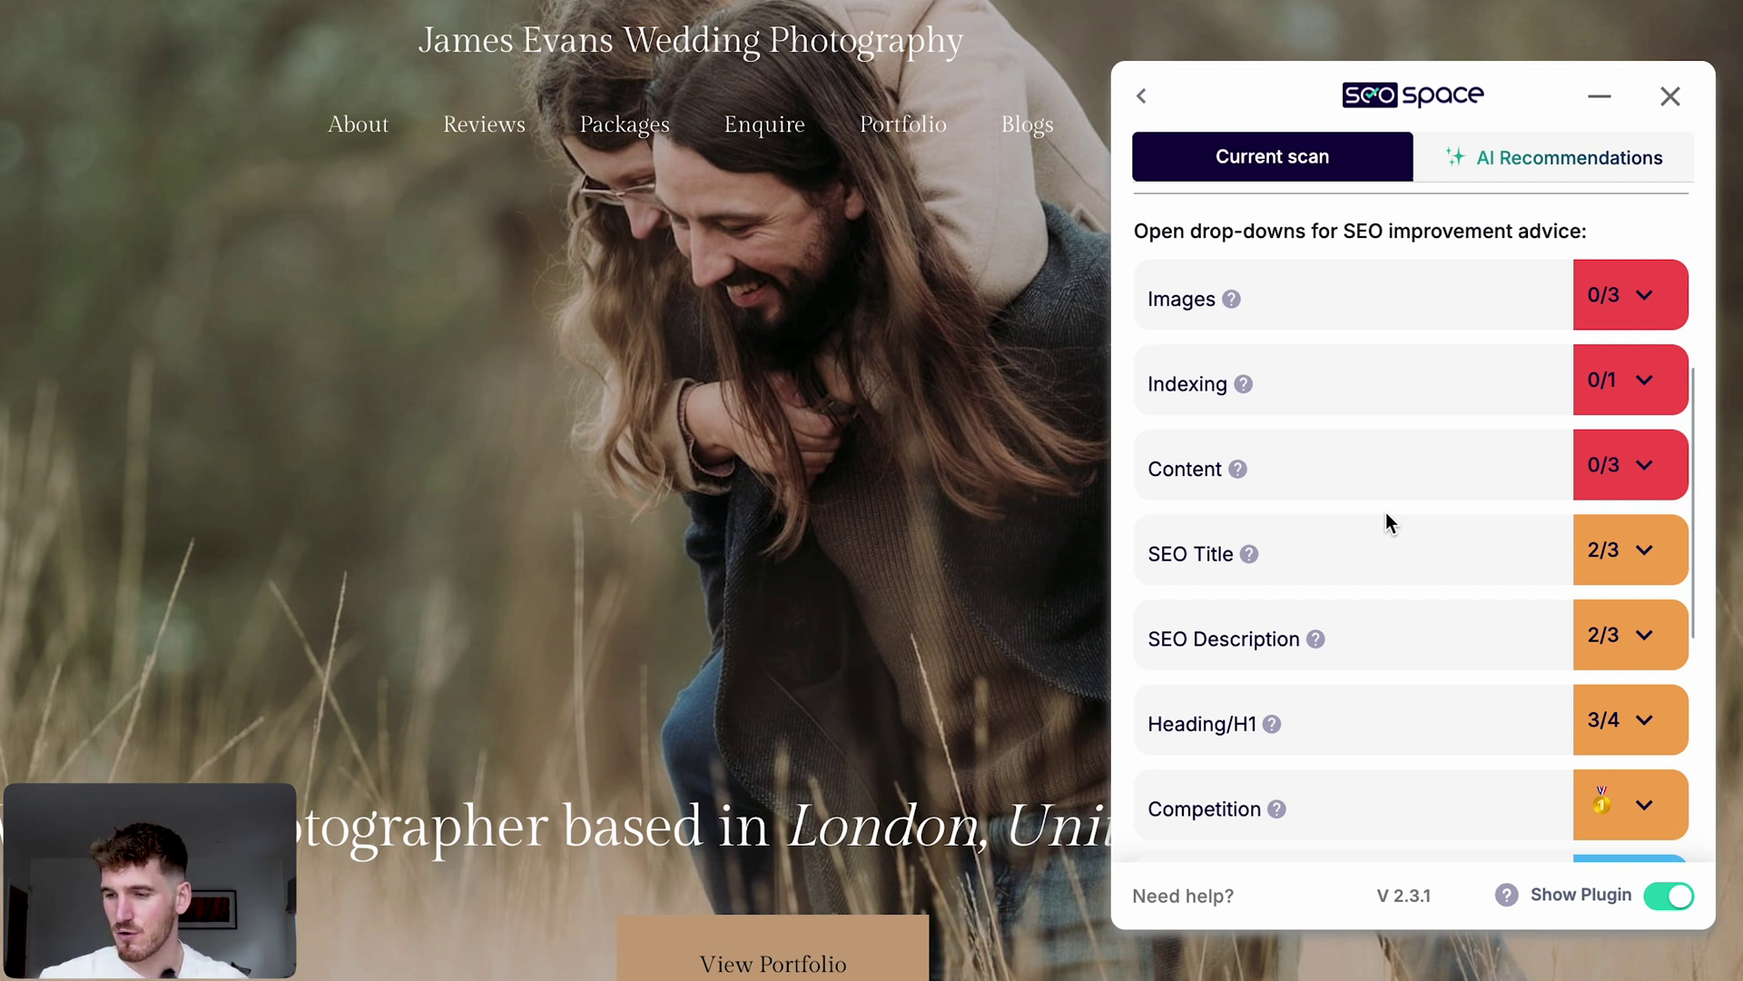
click(1600, 545)
scroll(1604, 545, down, 1)
scroll(1604, 545, down, 3)
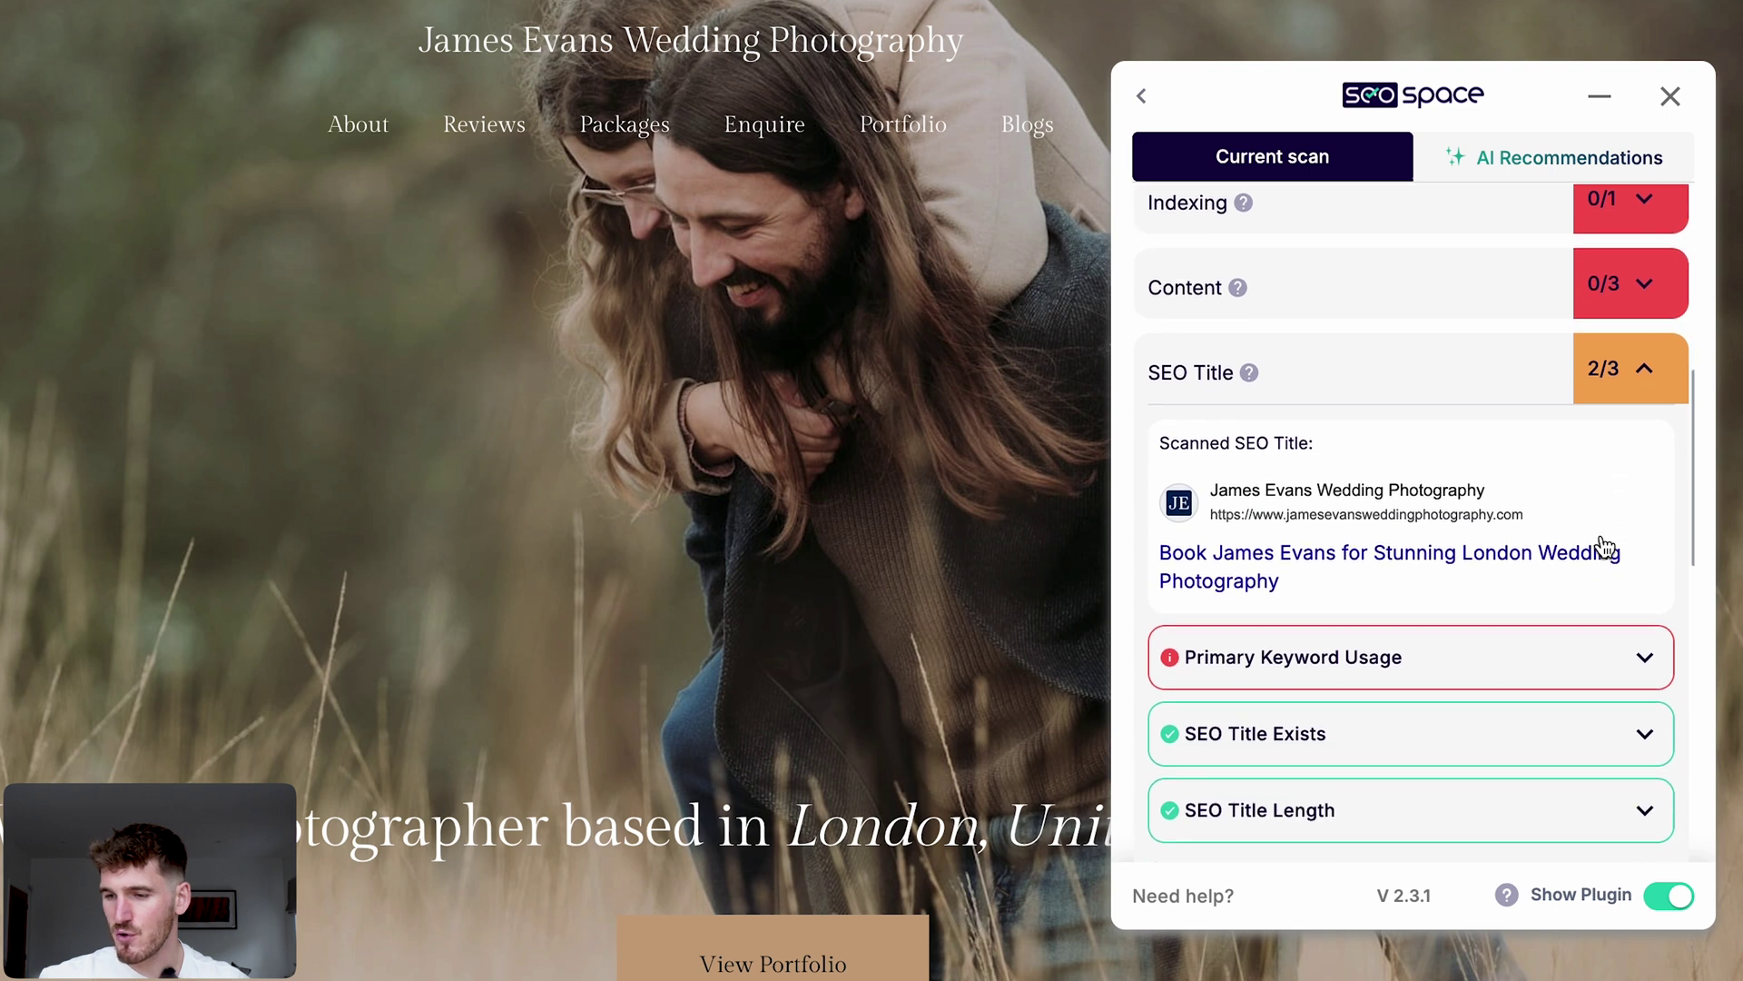
drag(1160, 505, 1310, 531)
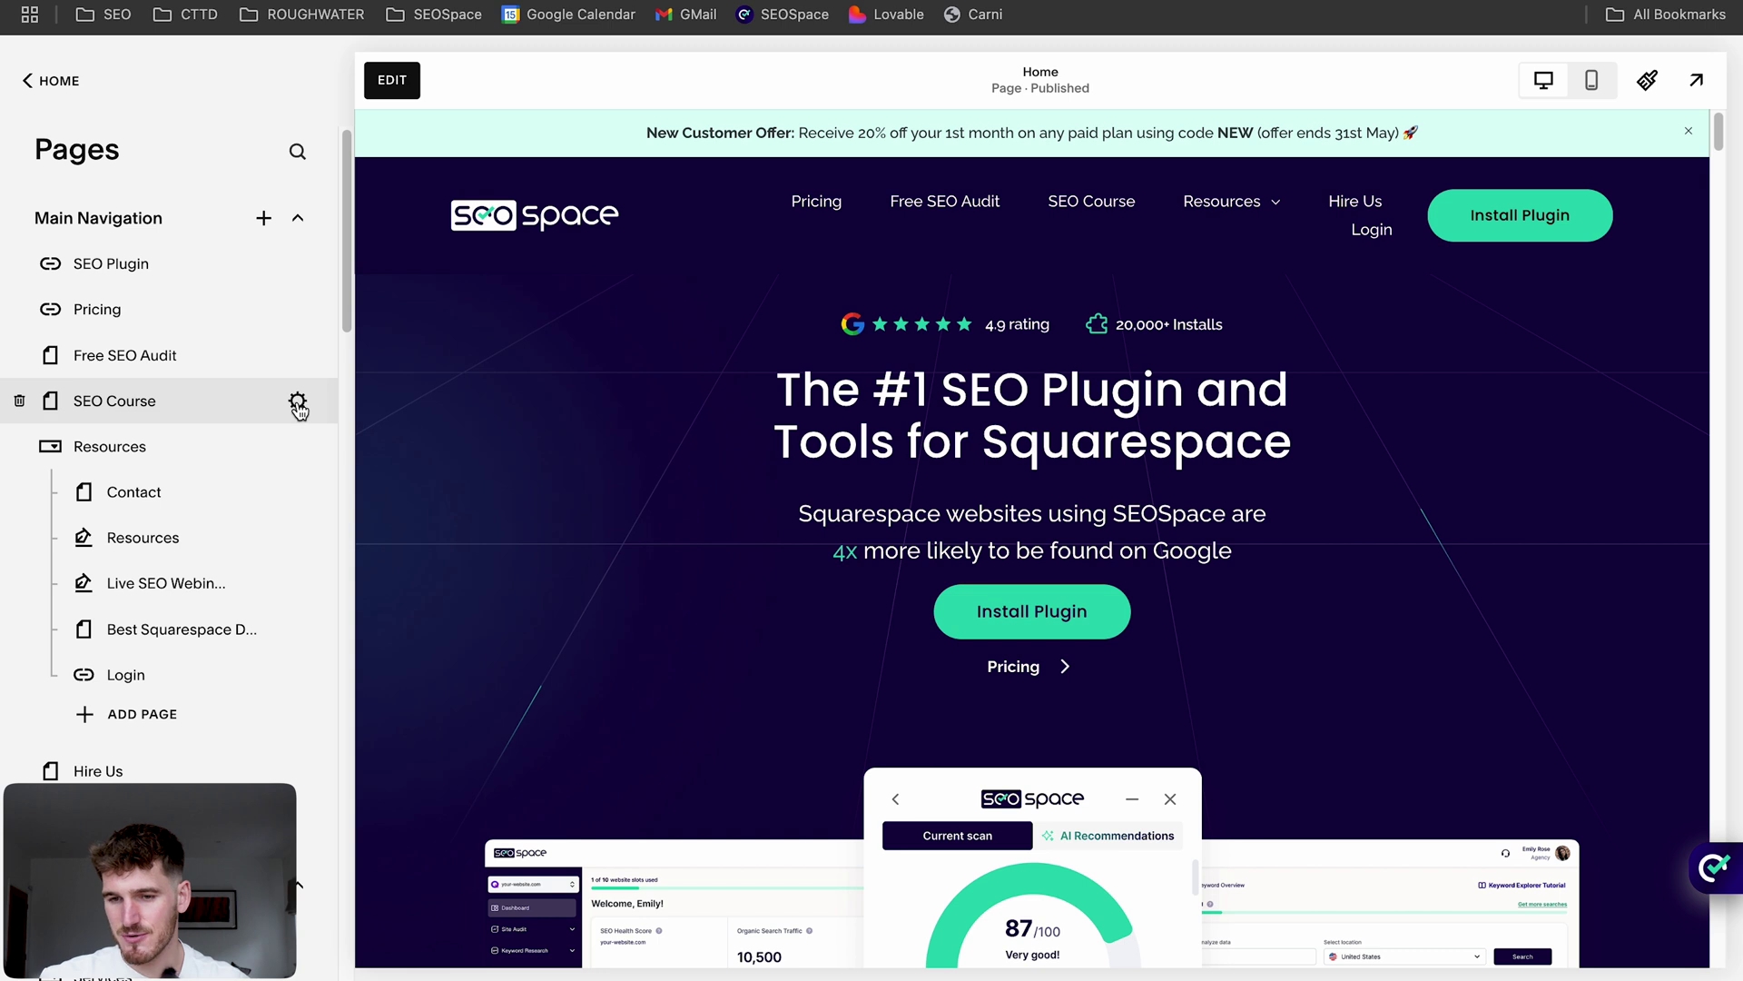
Step: Switch to the Squarespace editor, open the SEO settings of the SEO Course page and examine its SEO title field
click(297, 401)
click(455, 406)
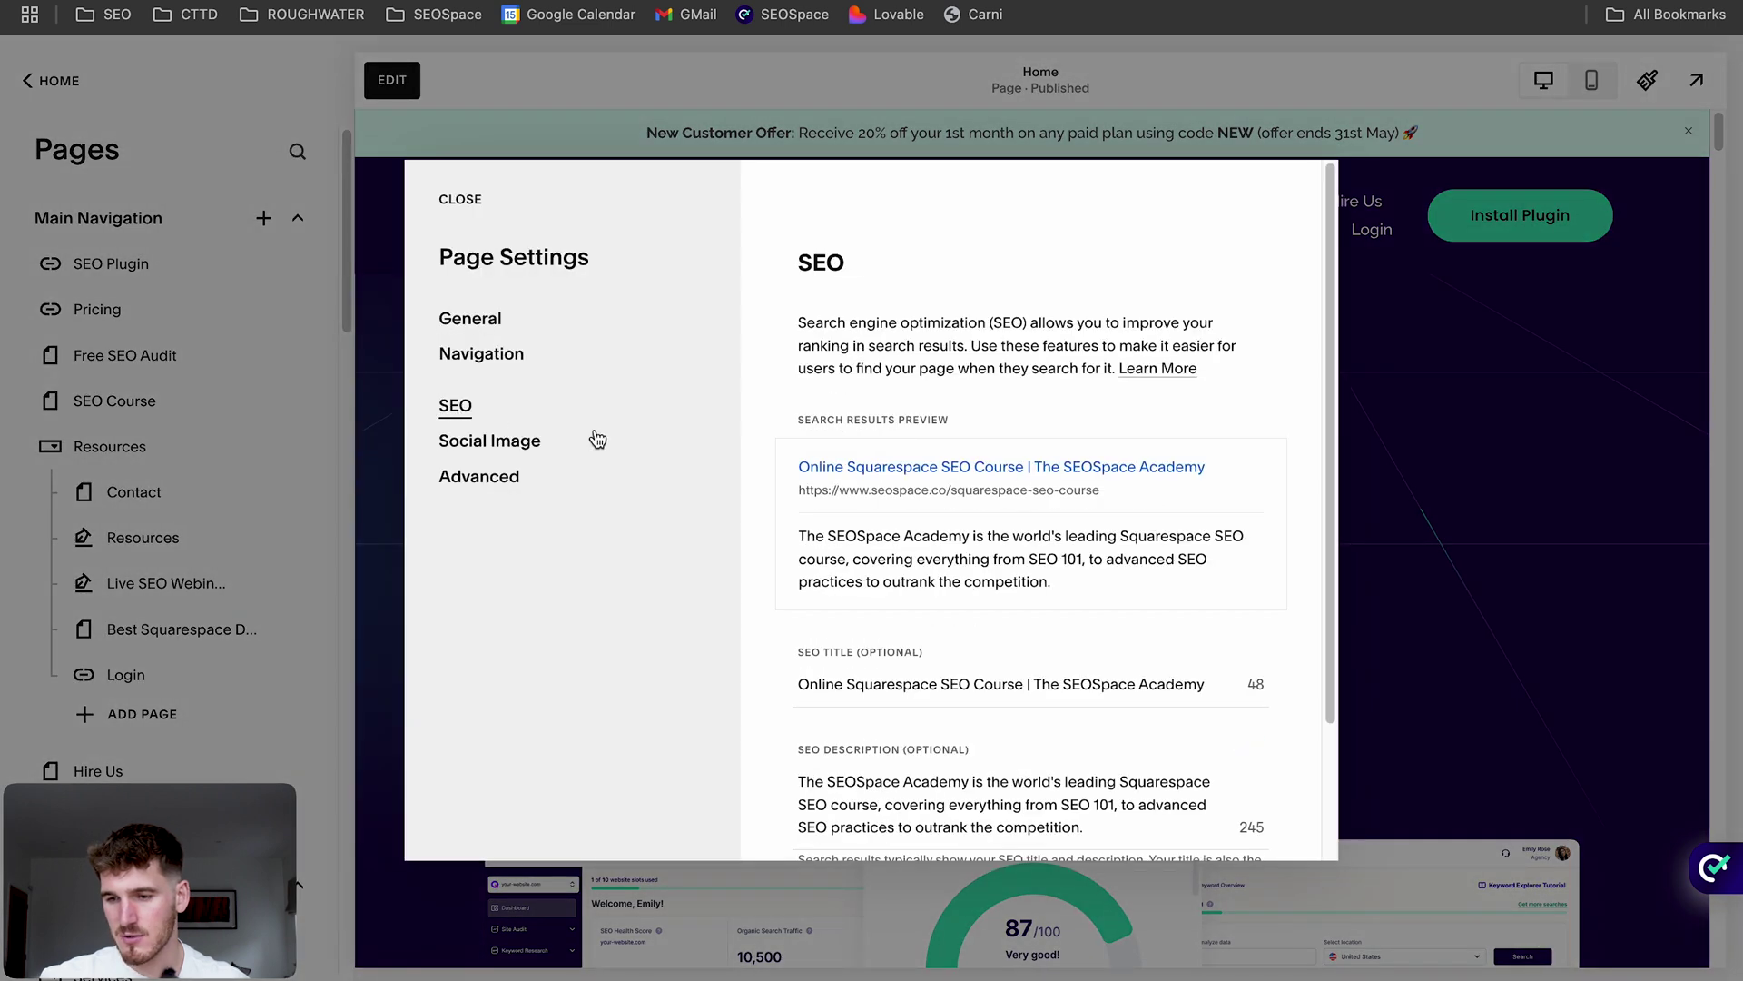
scroll(843, 601, down, 2)
drag(784, 519, 955, 608)
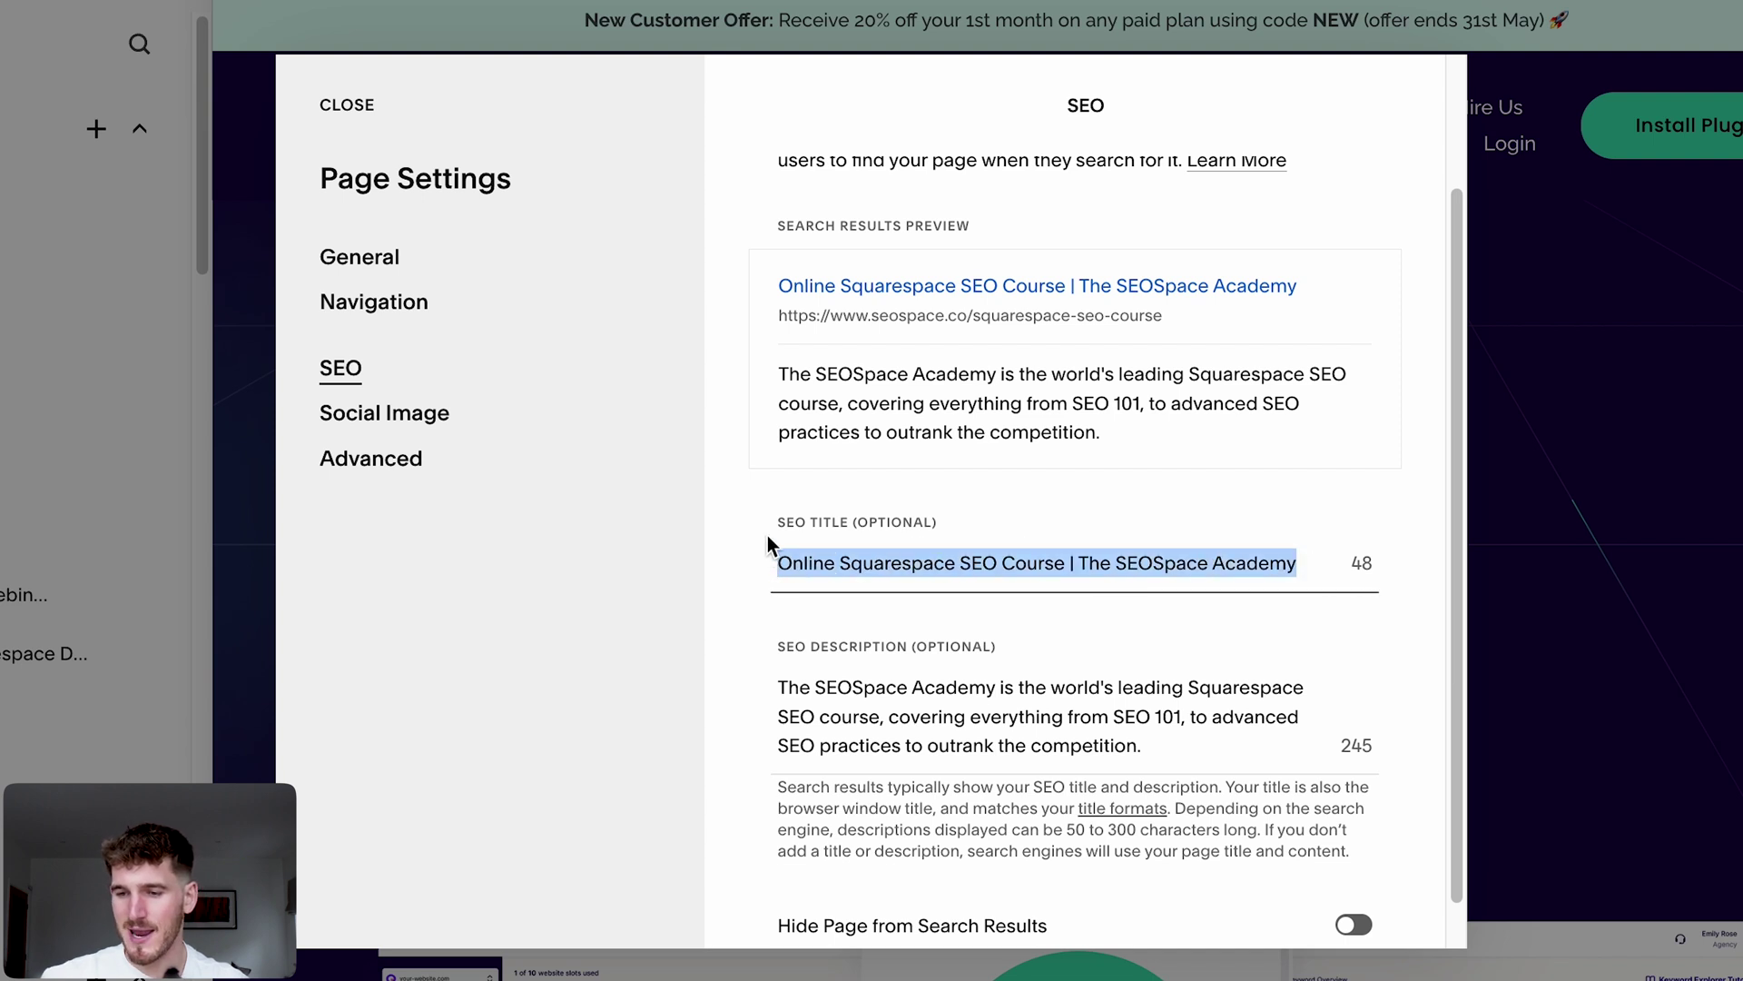
click(956, 608)
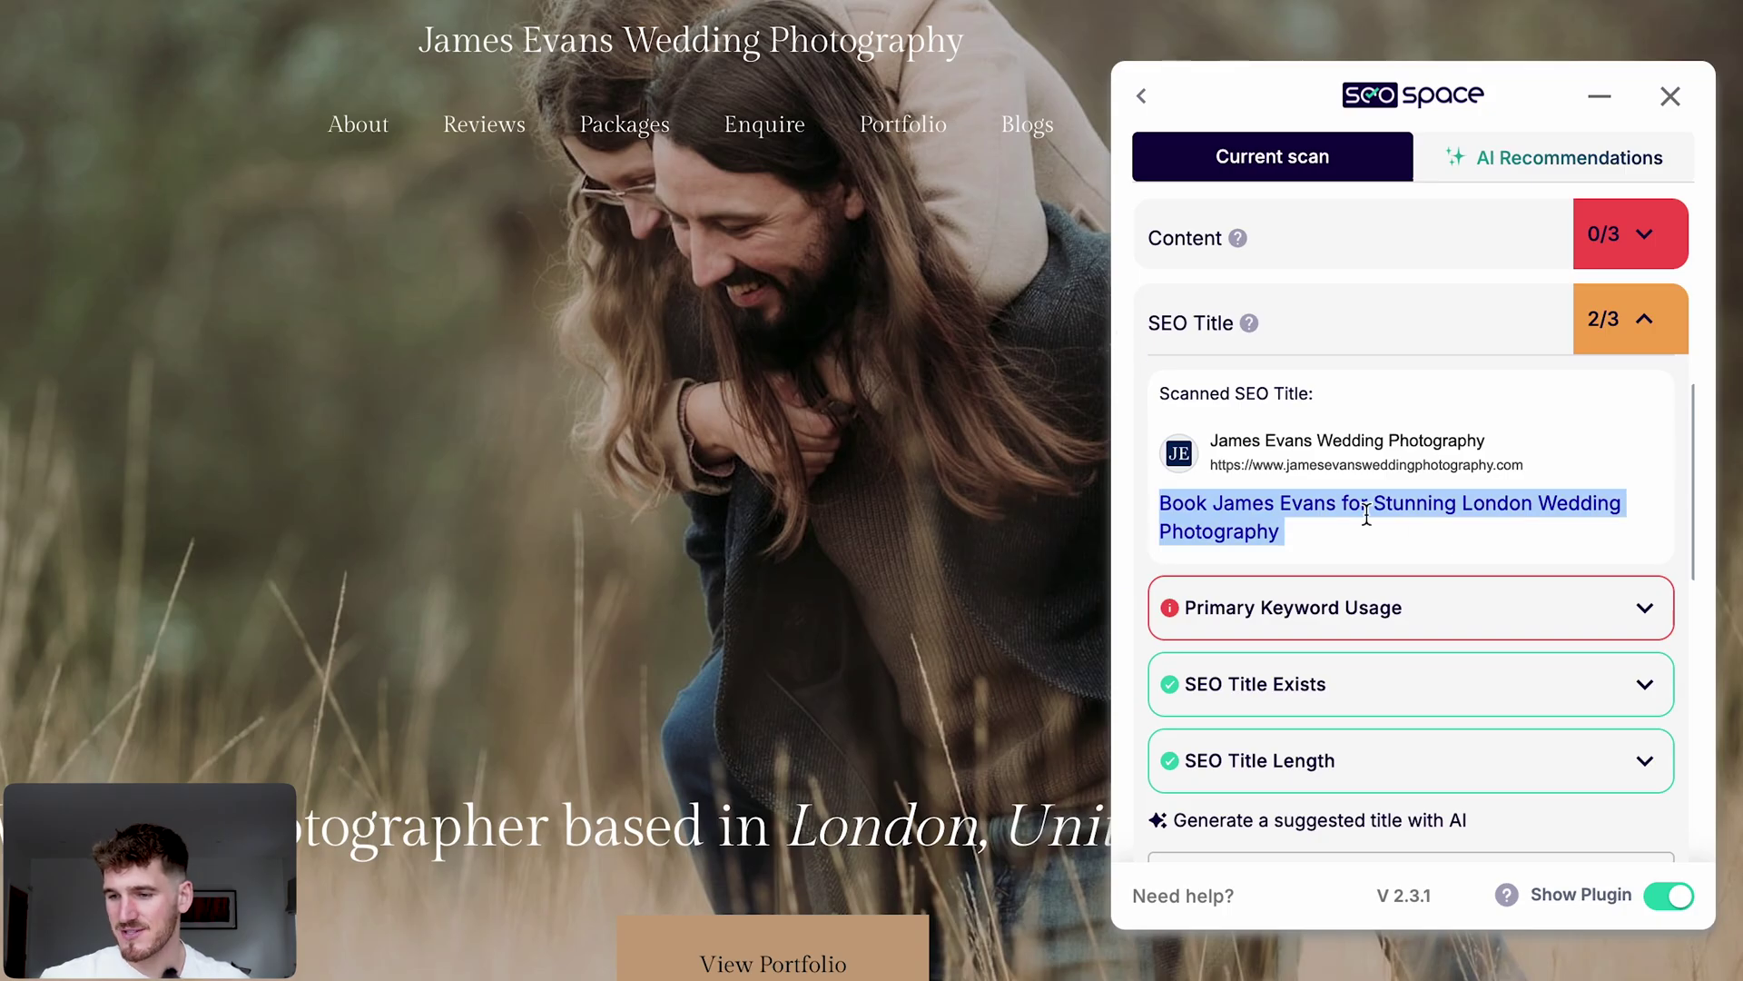
Step: Back in the plugin scan, read the Primary Keyword Usage advice for the SEO title and collapse the section
scroll(1367, 526, down, 1)
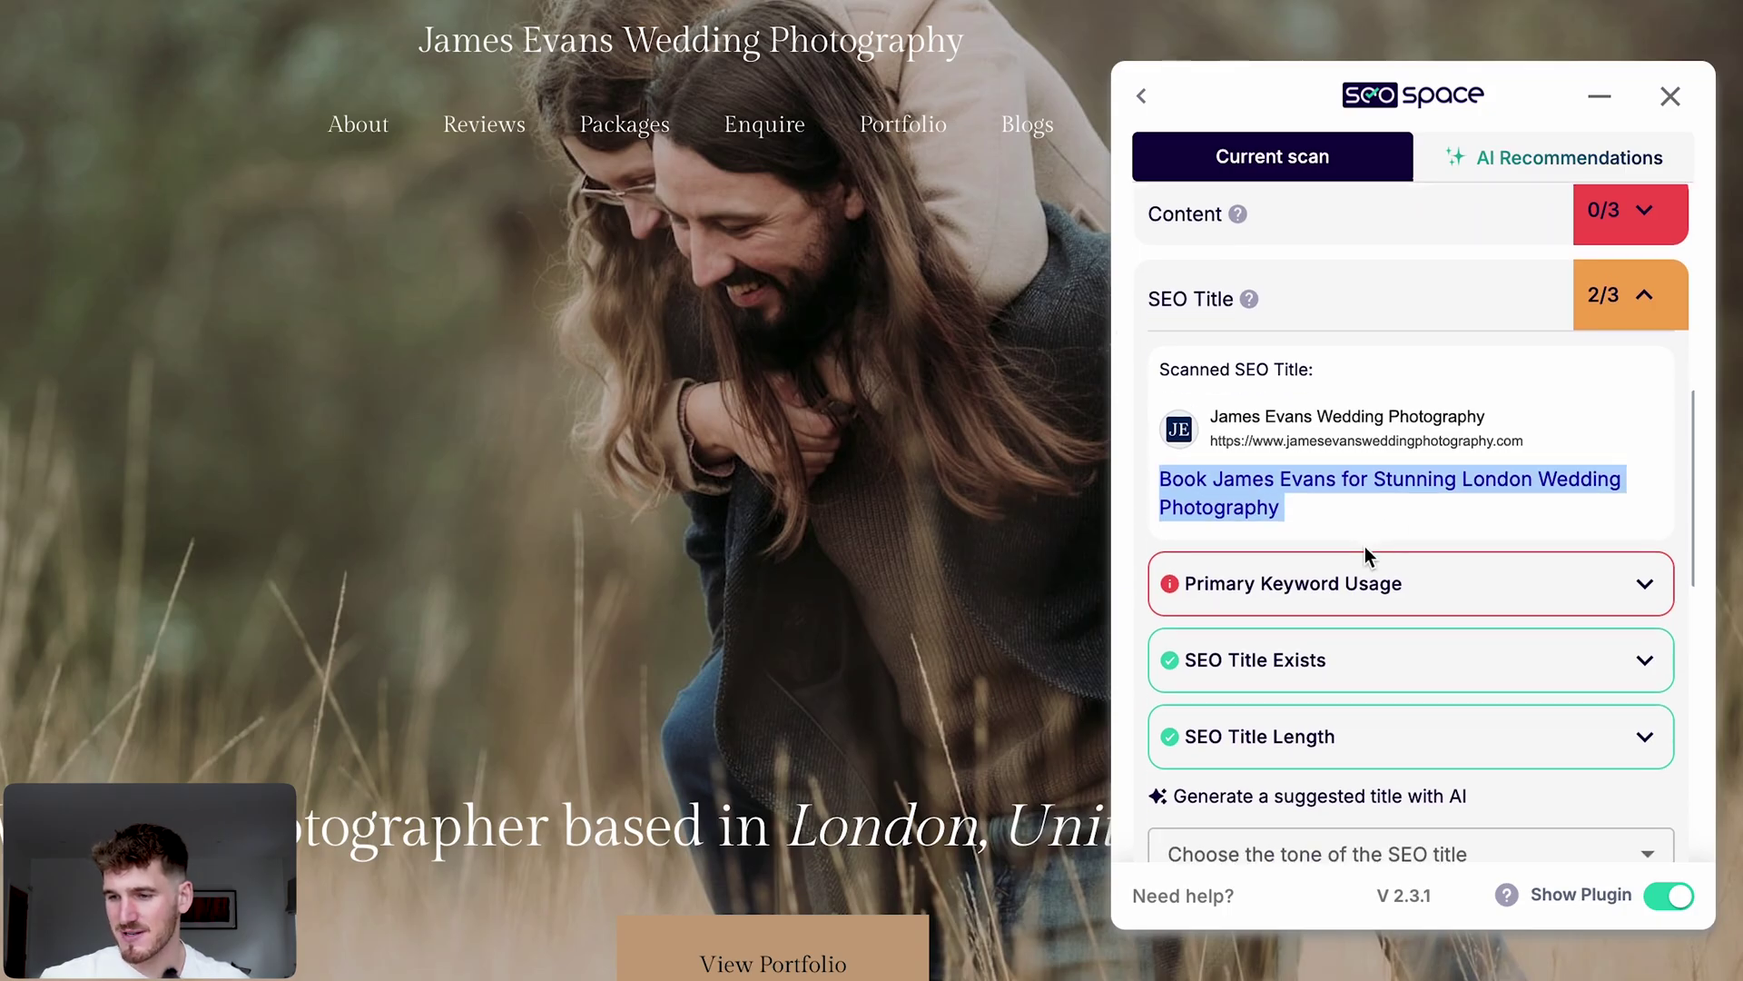
click(1329, 576)
scroll(1329, 576, down, 1)
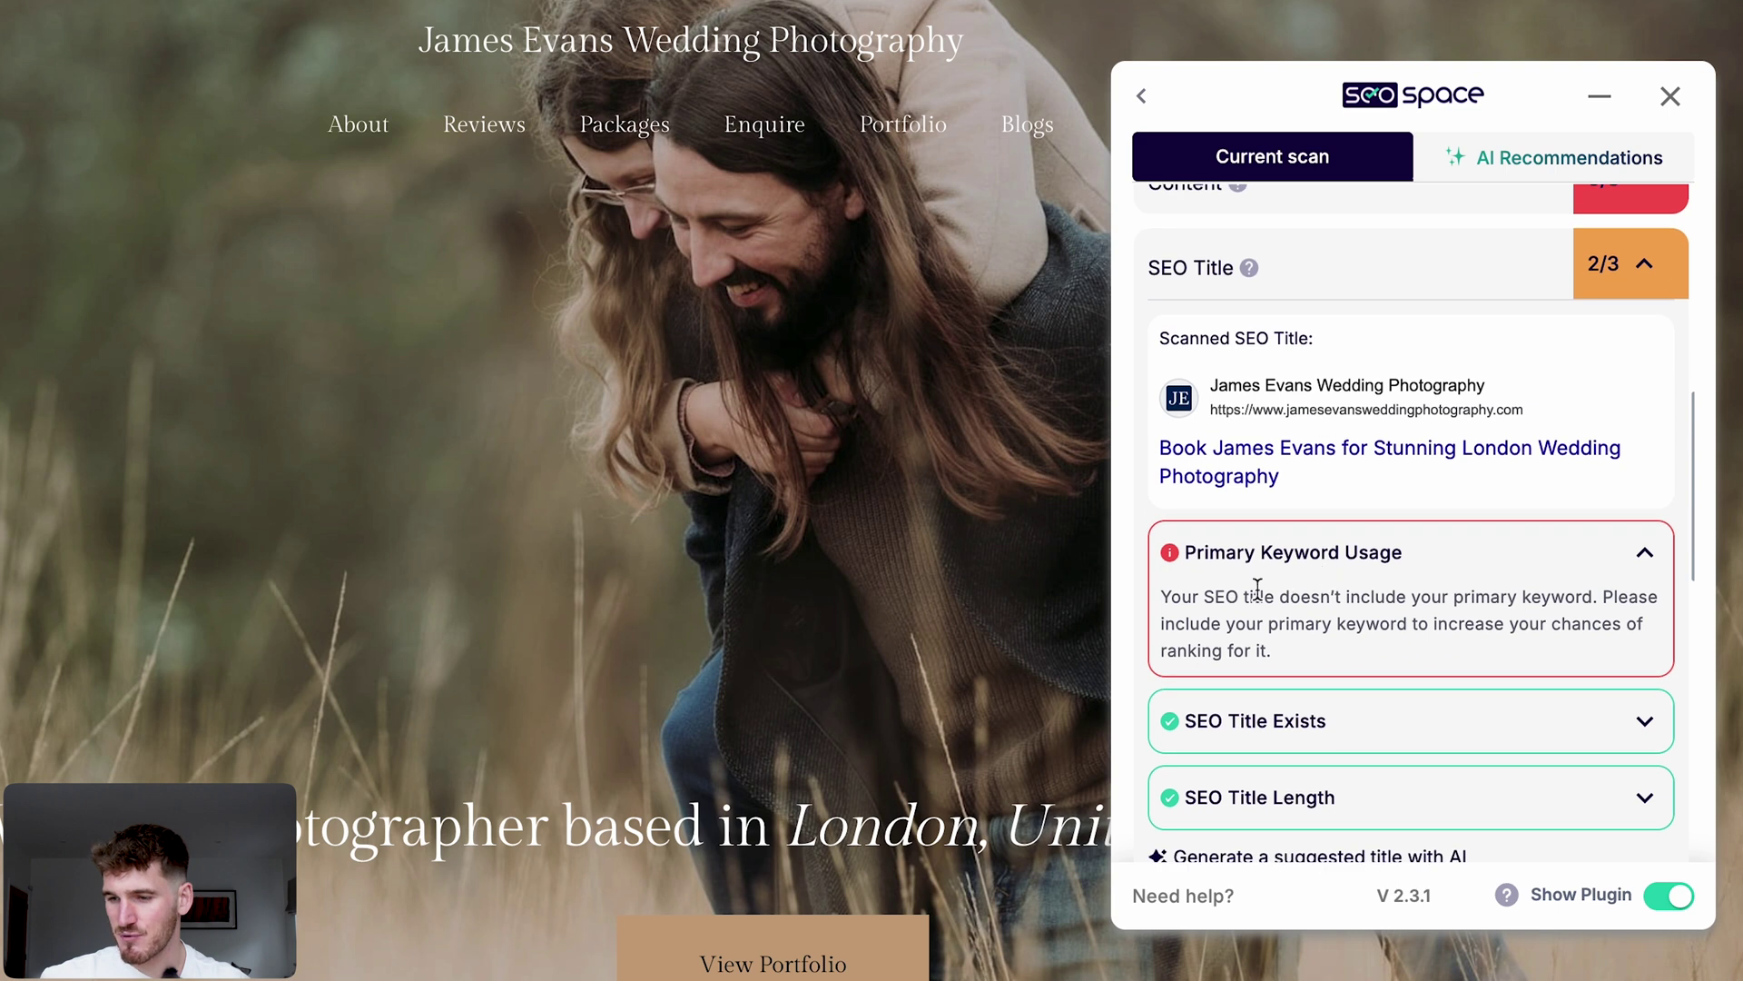
drag(1164, 600, 1595, 588)
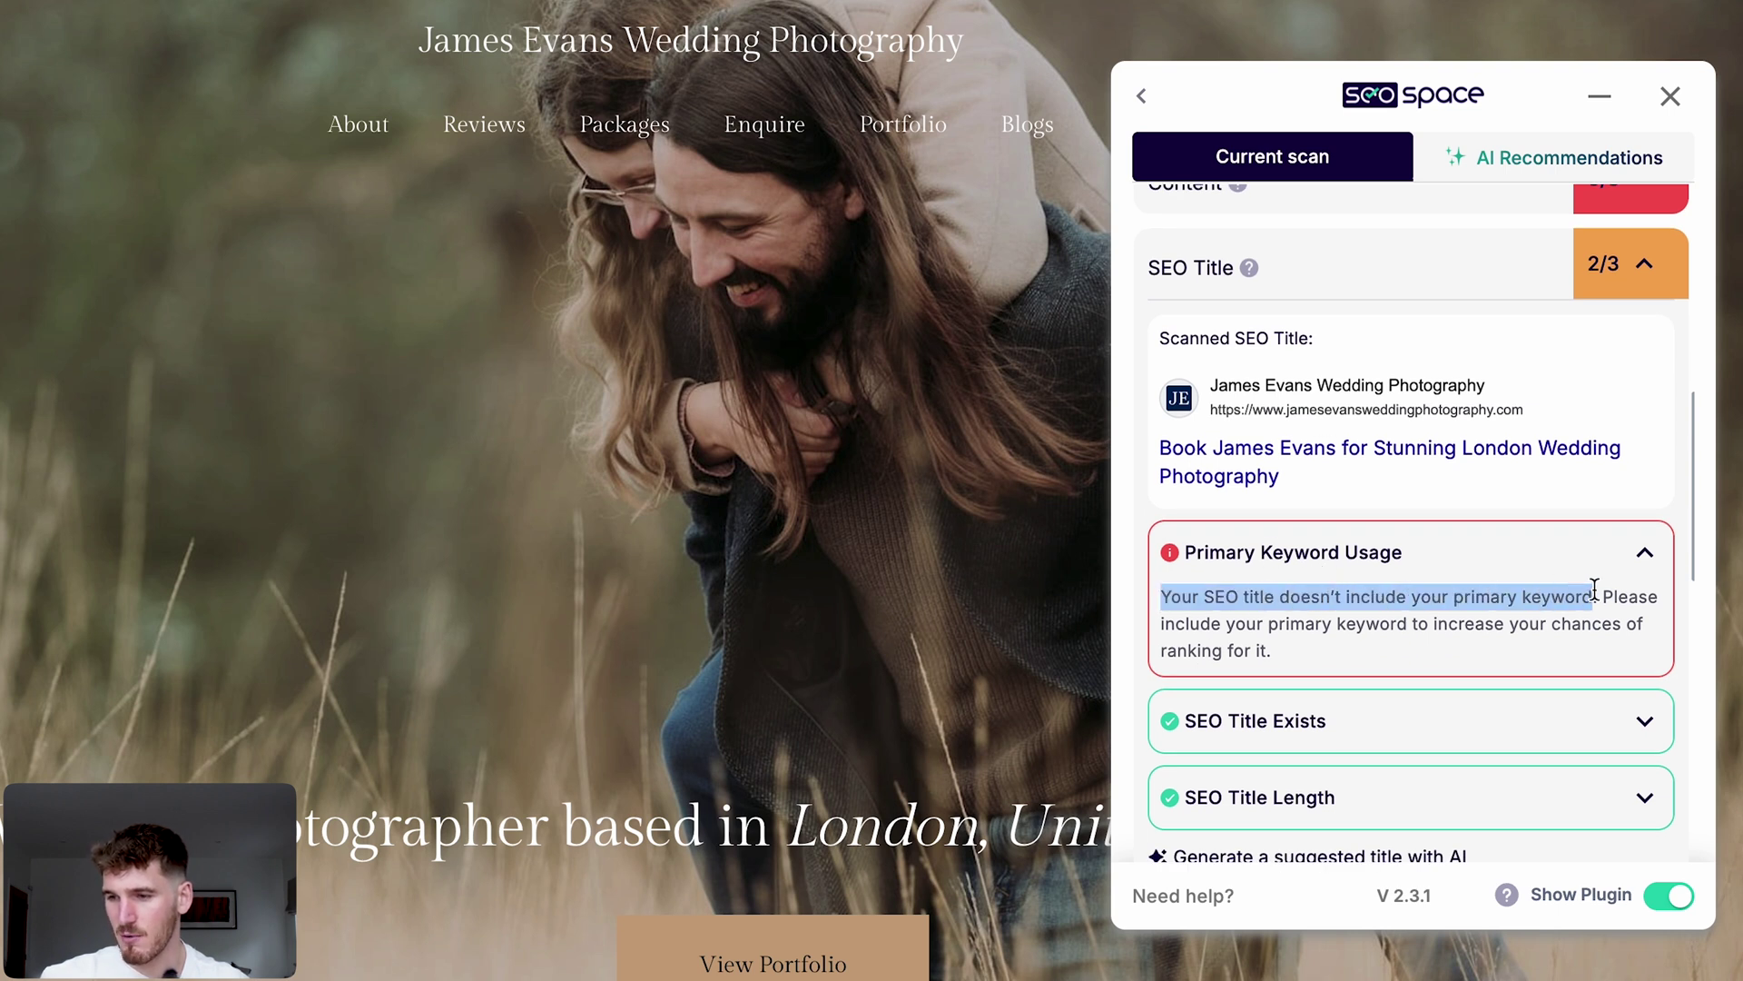
click(1645, 552)
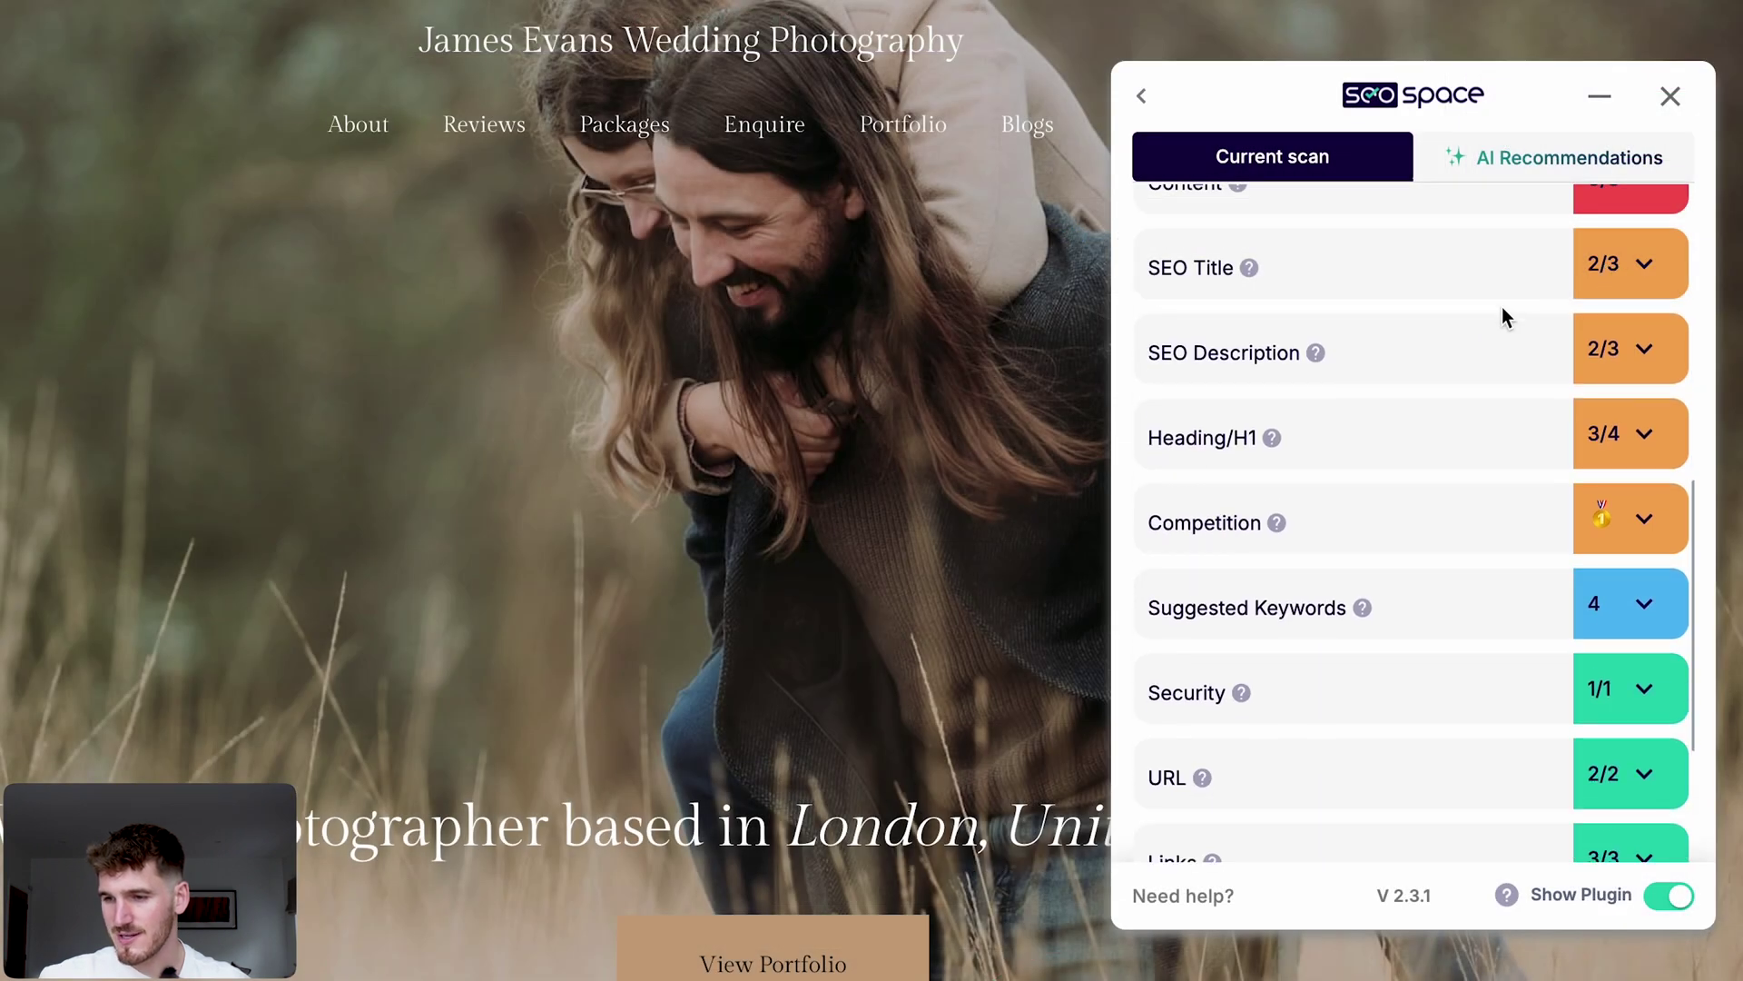
Step: Expand the scan's SEO Description category and examine its advice
scroll(1489, 327, up, 1)
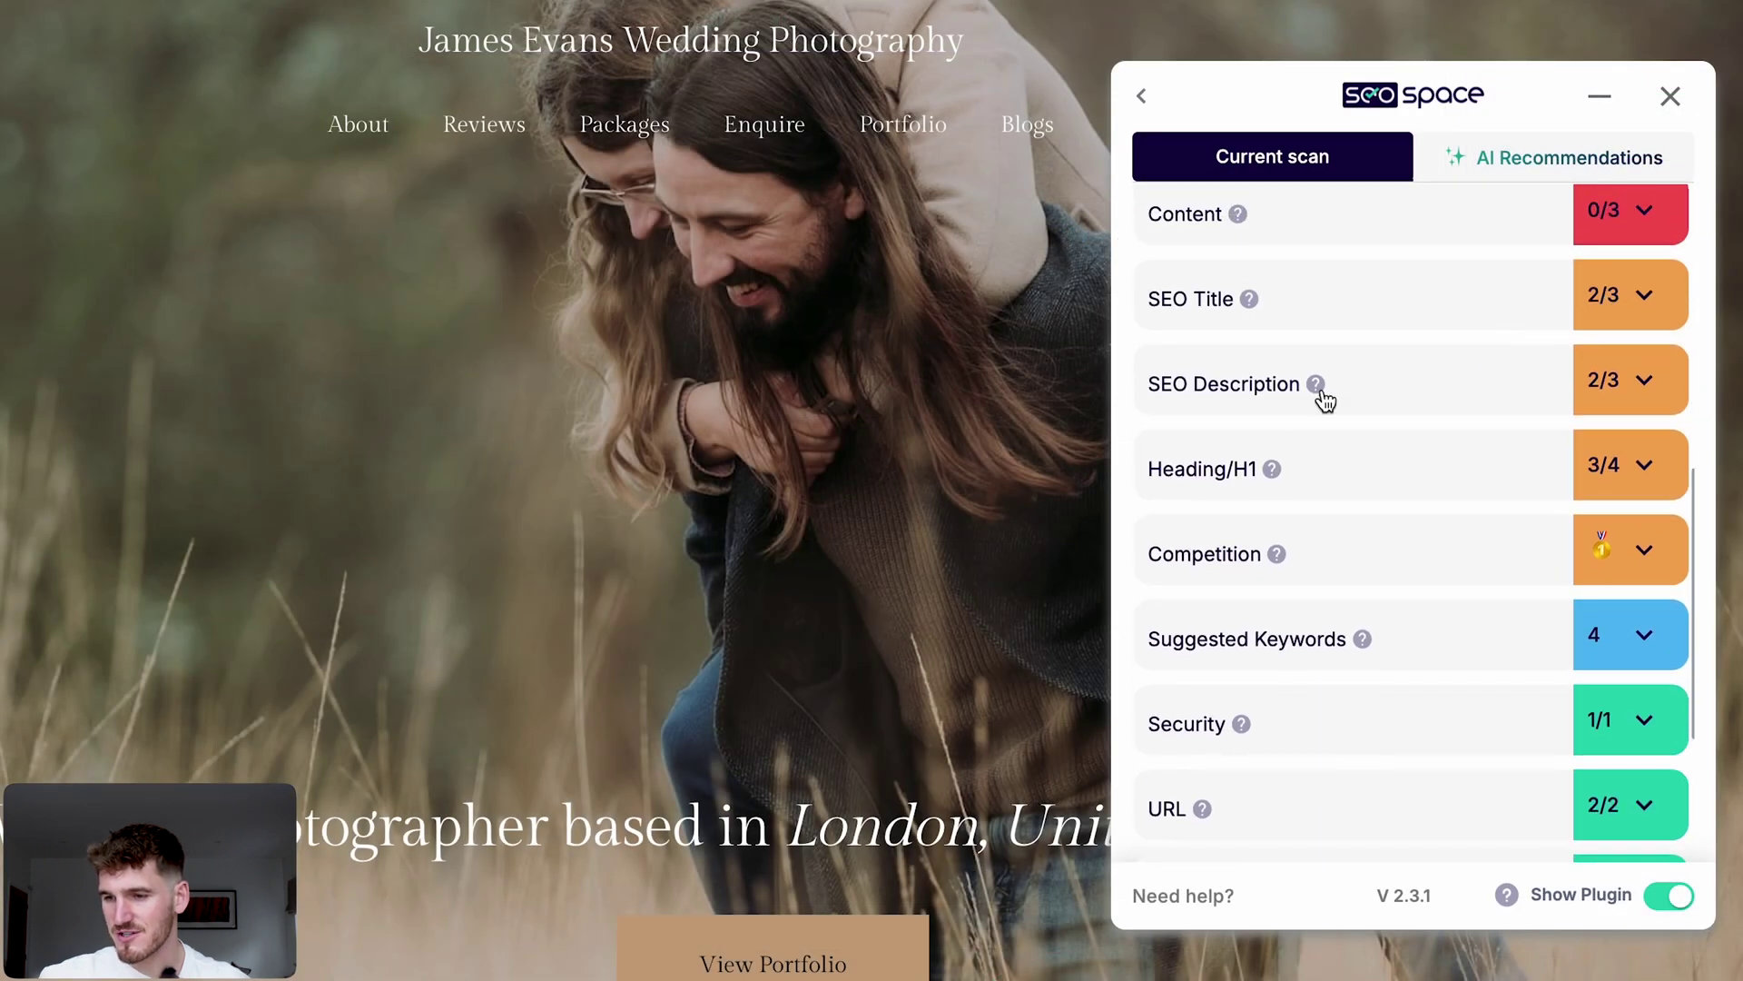
drag(1148, 383, 1328, 398)
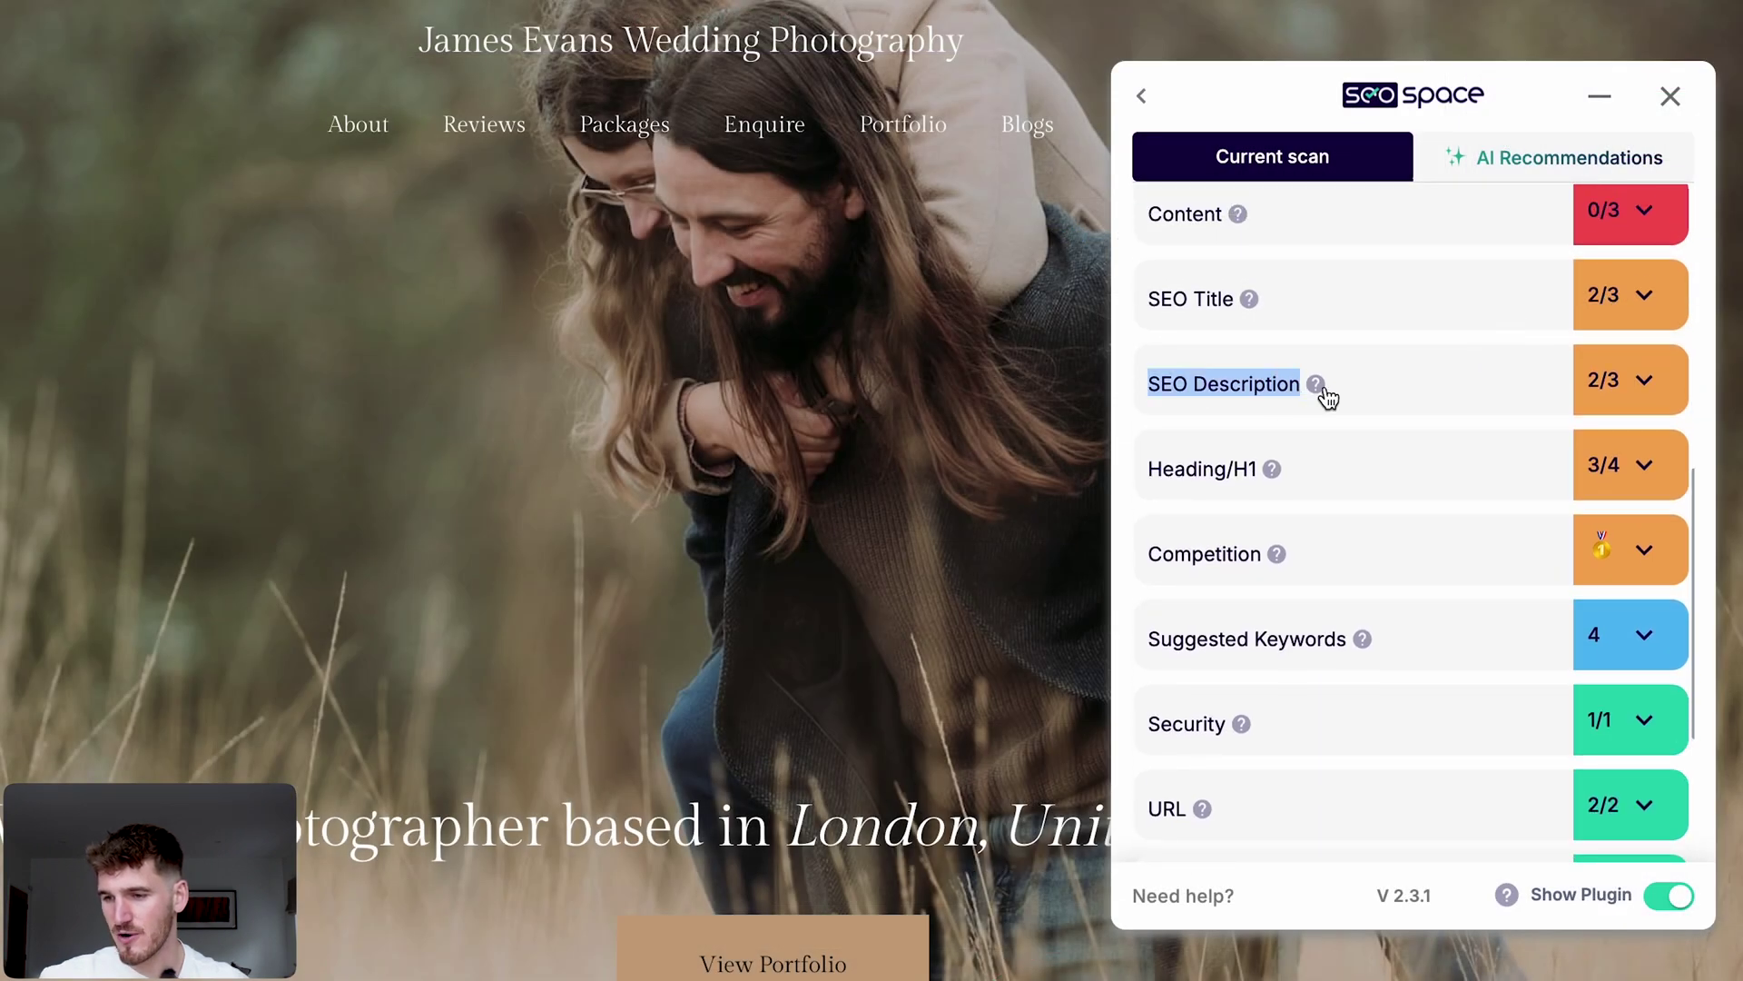
click(1596, 390)
click(1381, 538)
scroll(1370, 552, down, 1)
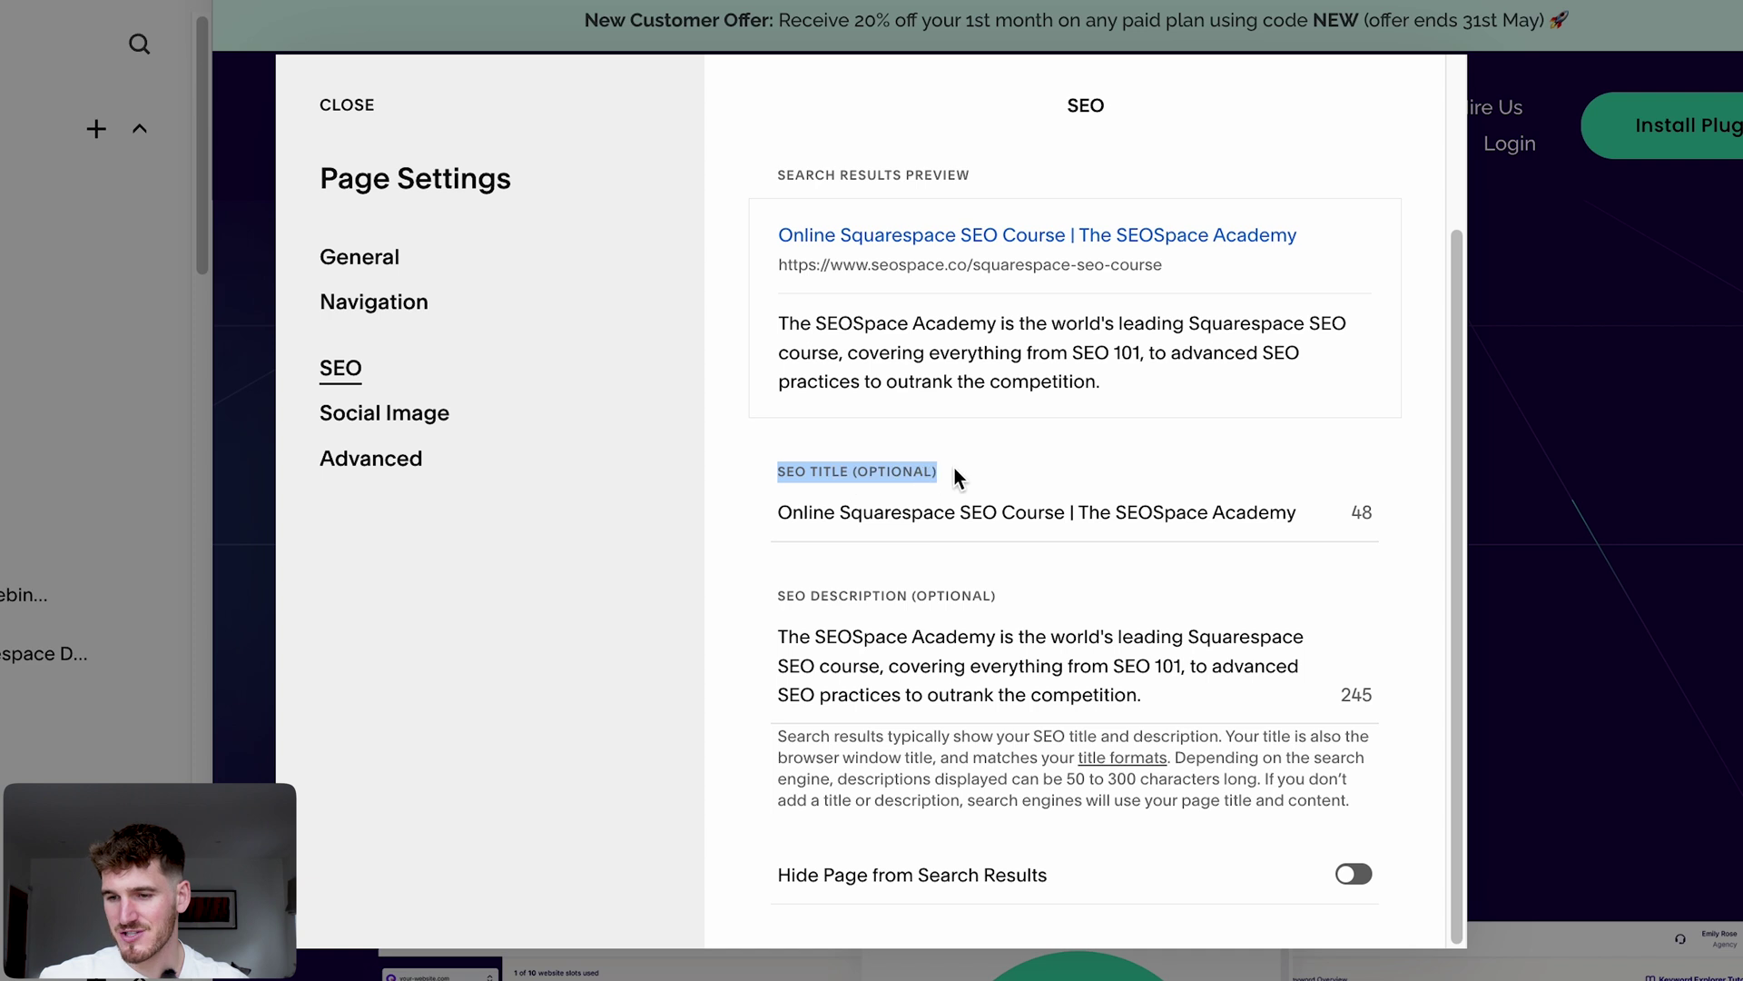
Step: Return to the SEO Course page's SEO settings in Squarespace and examine the SEO description field
click(699, 625)
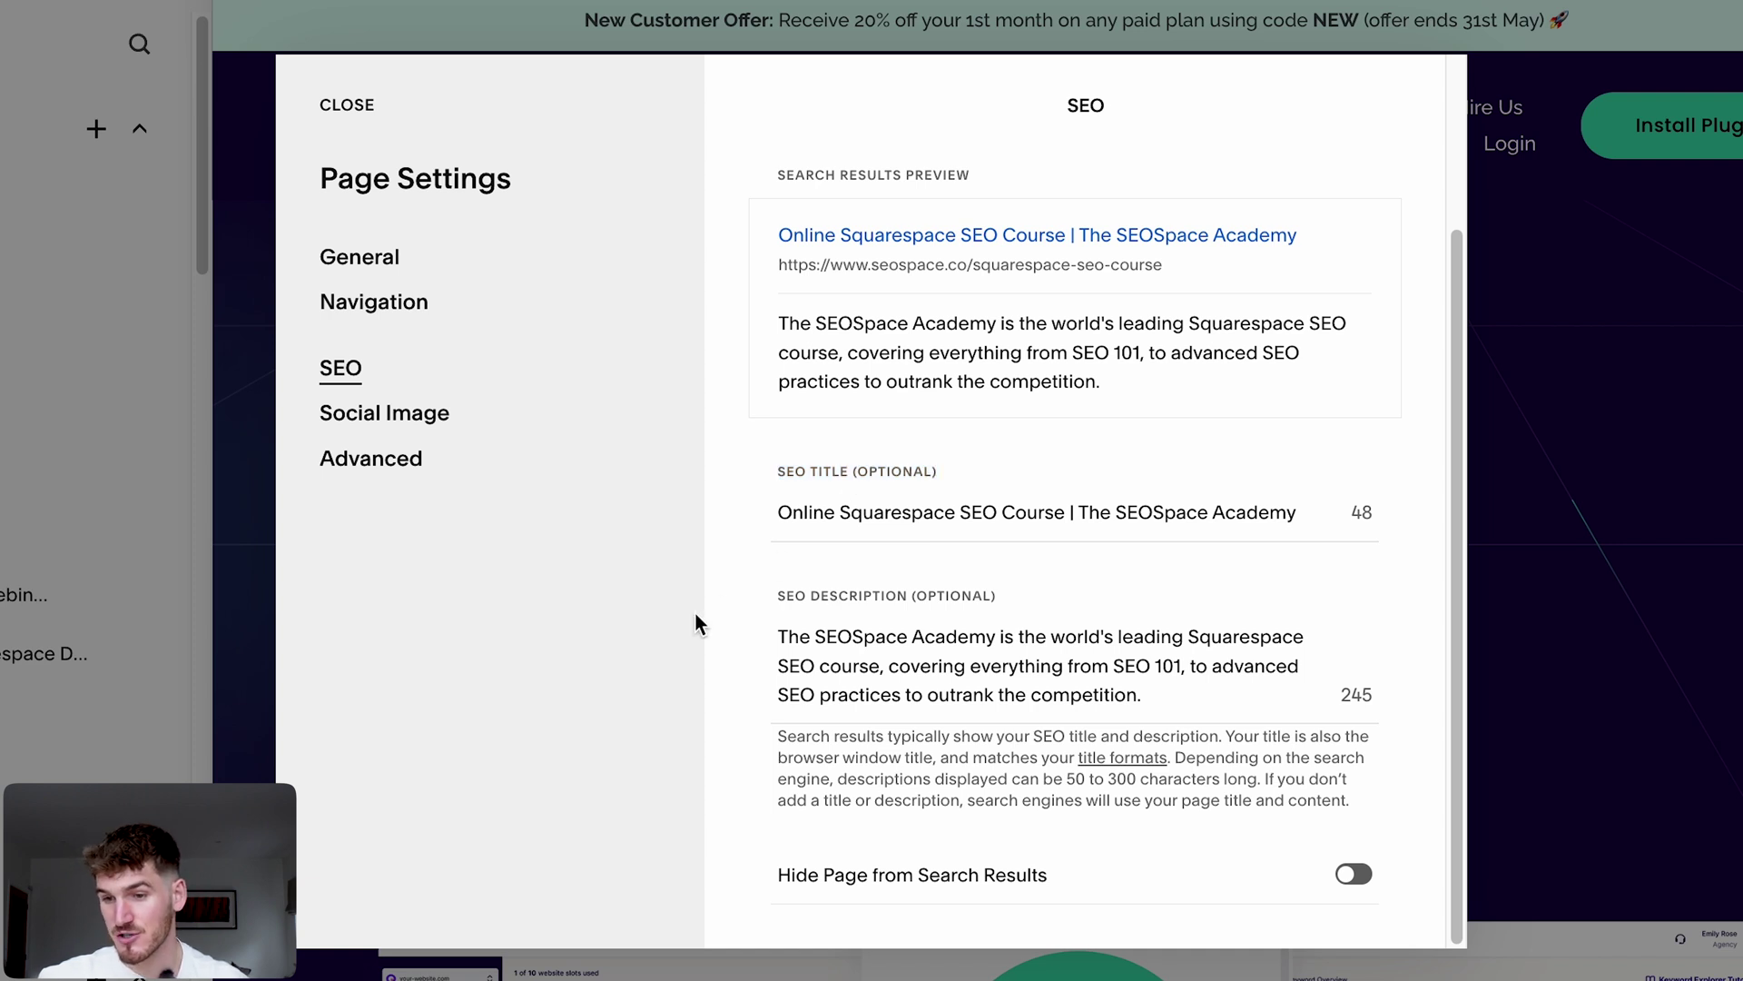
drag(770, 587, 1148, 696)
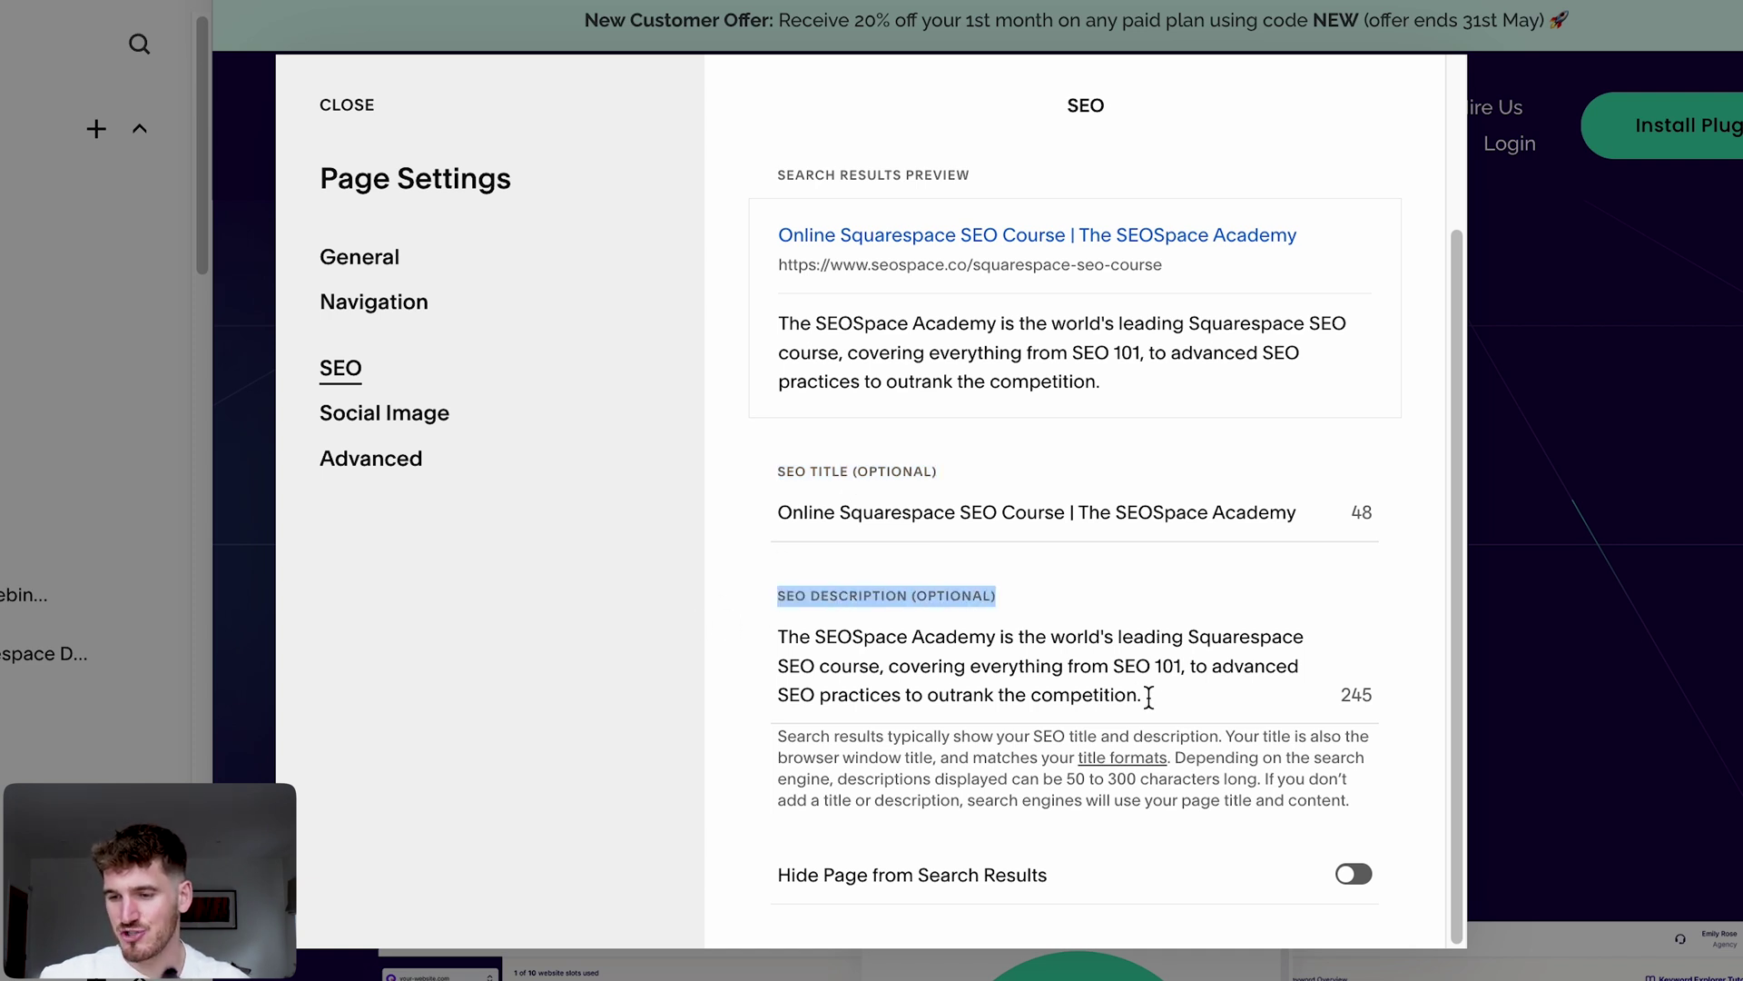
click(757, 656)
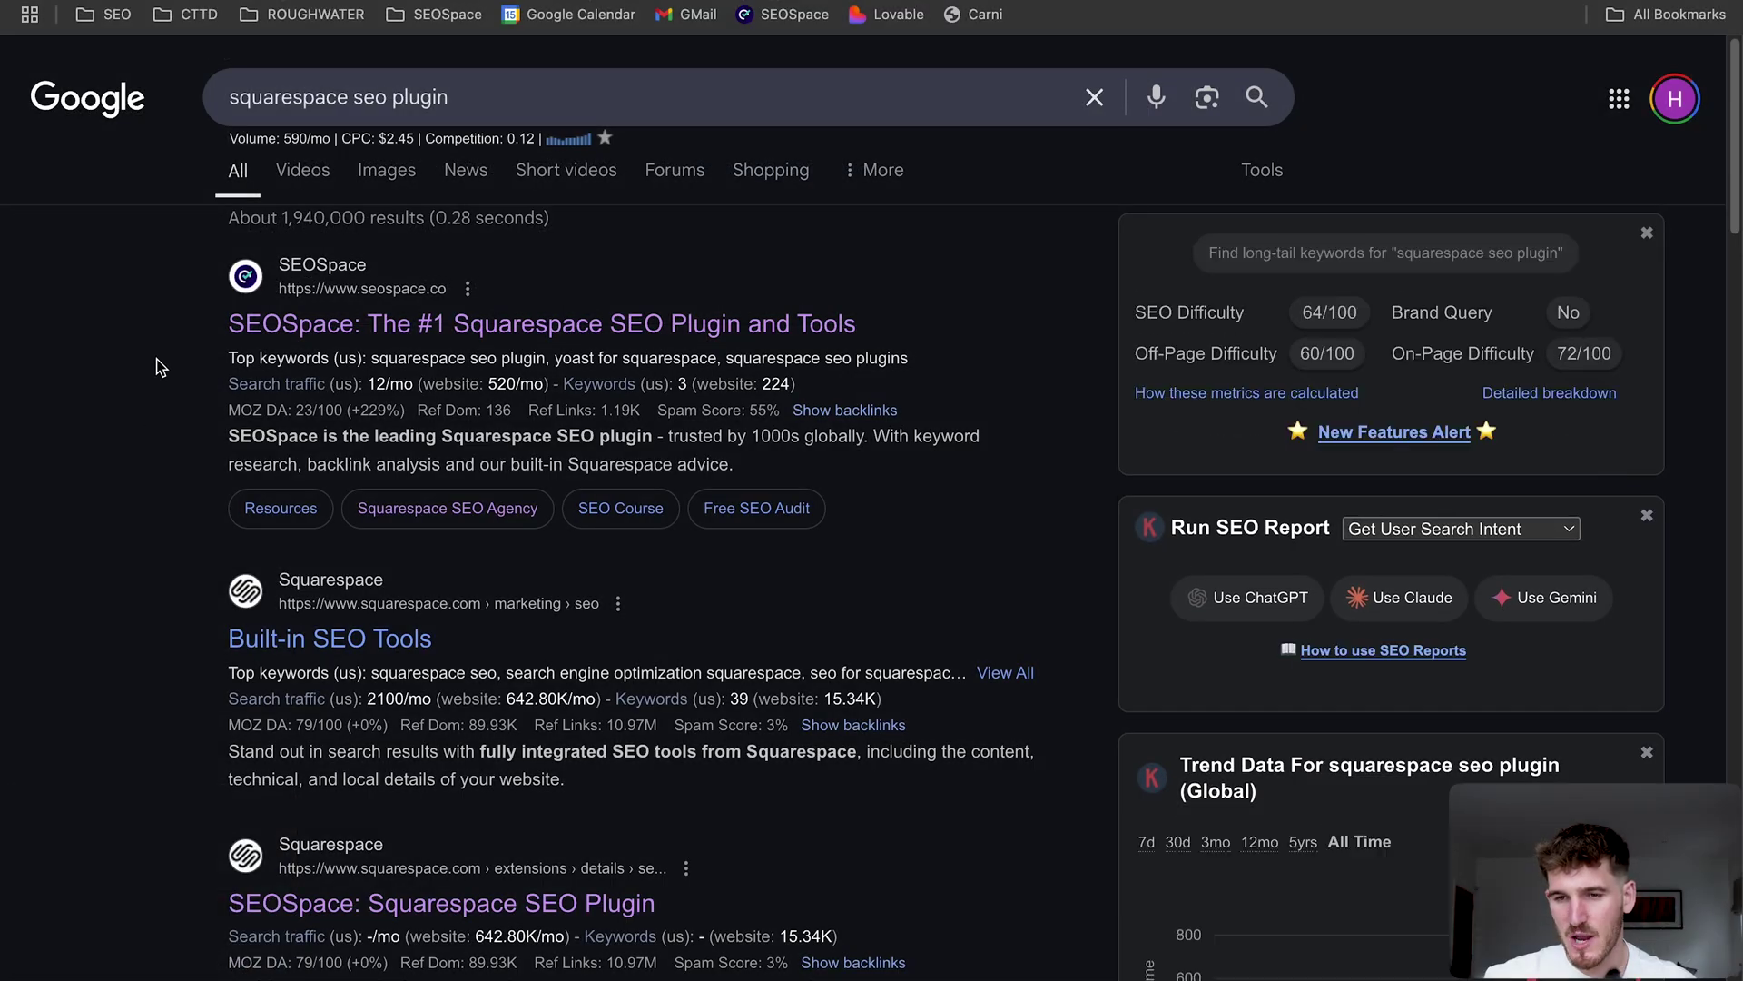
Step: Switch to the Google results for "squarespace seo plugin" and examine the search query, result titles and SEOSpace's description snippet
drag(501, 99, 227, 97)
click(138, 317)
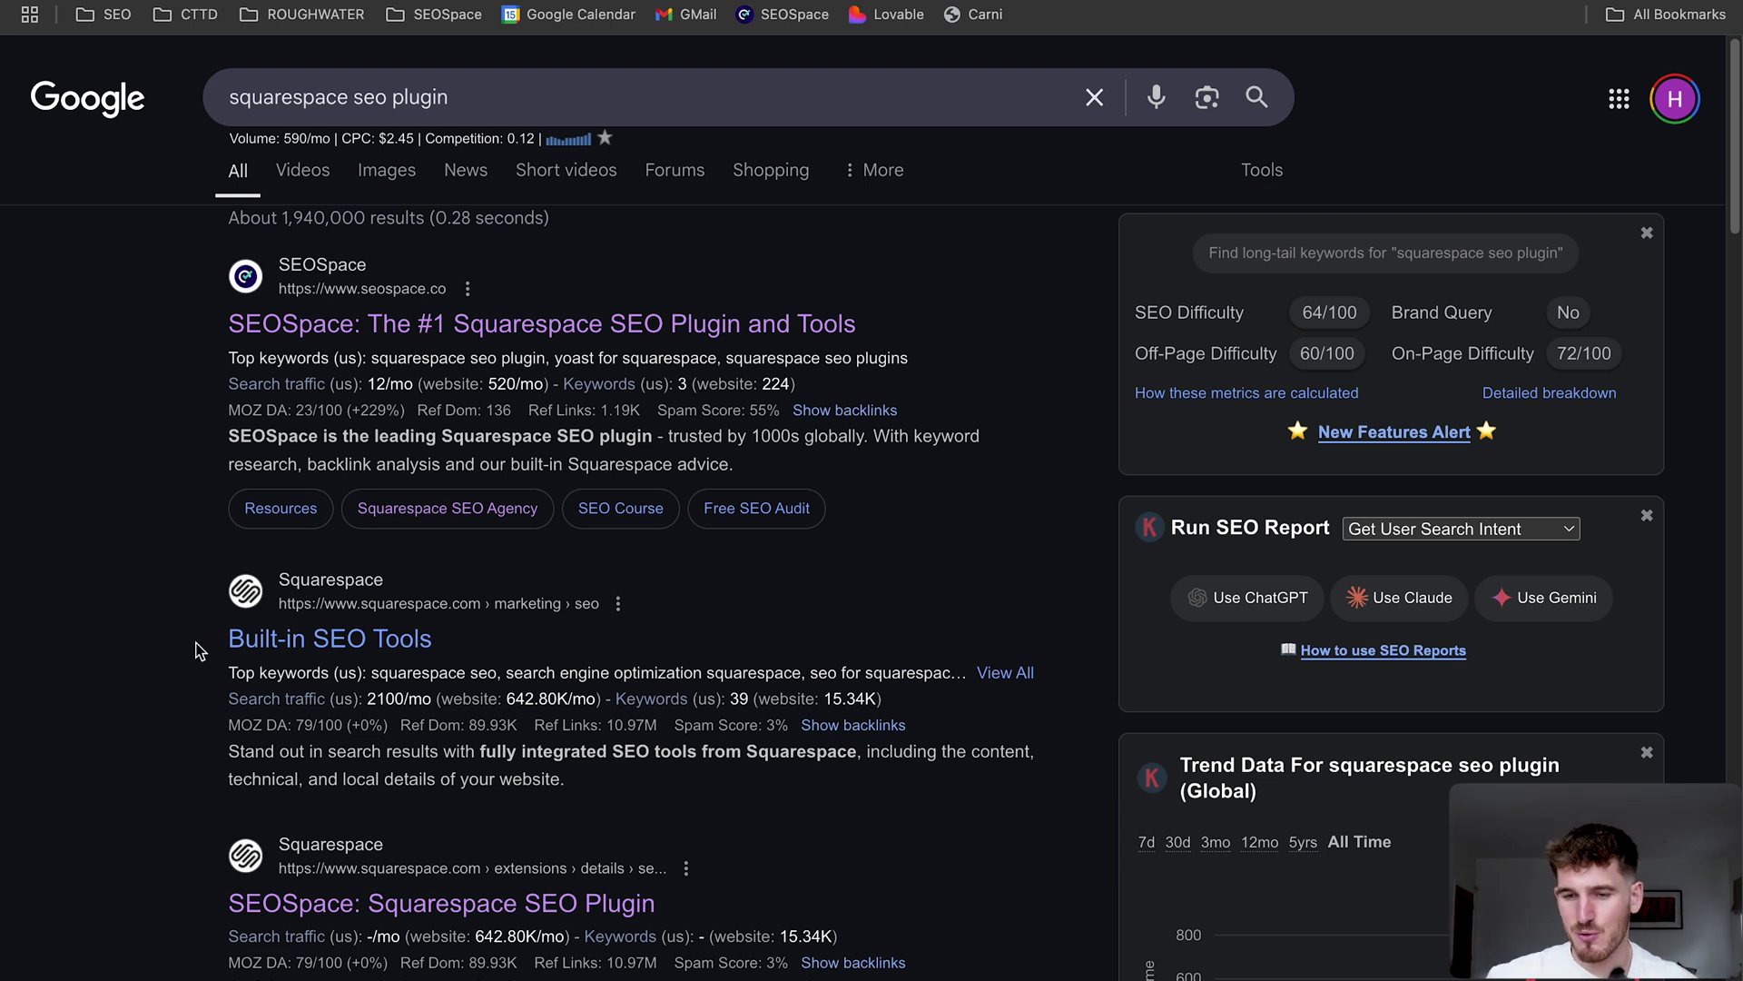
drag(201, 642, 443, 641)
click(105, 580)
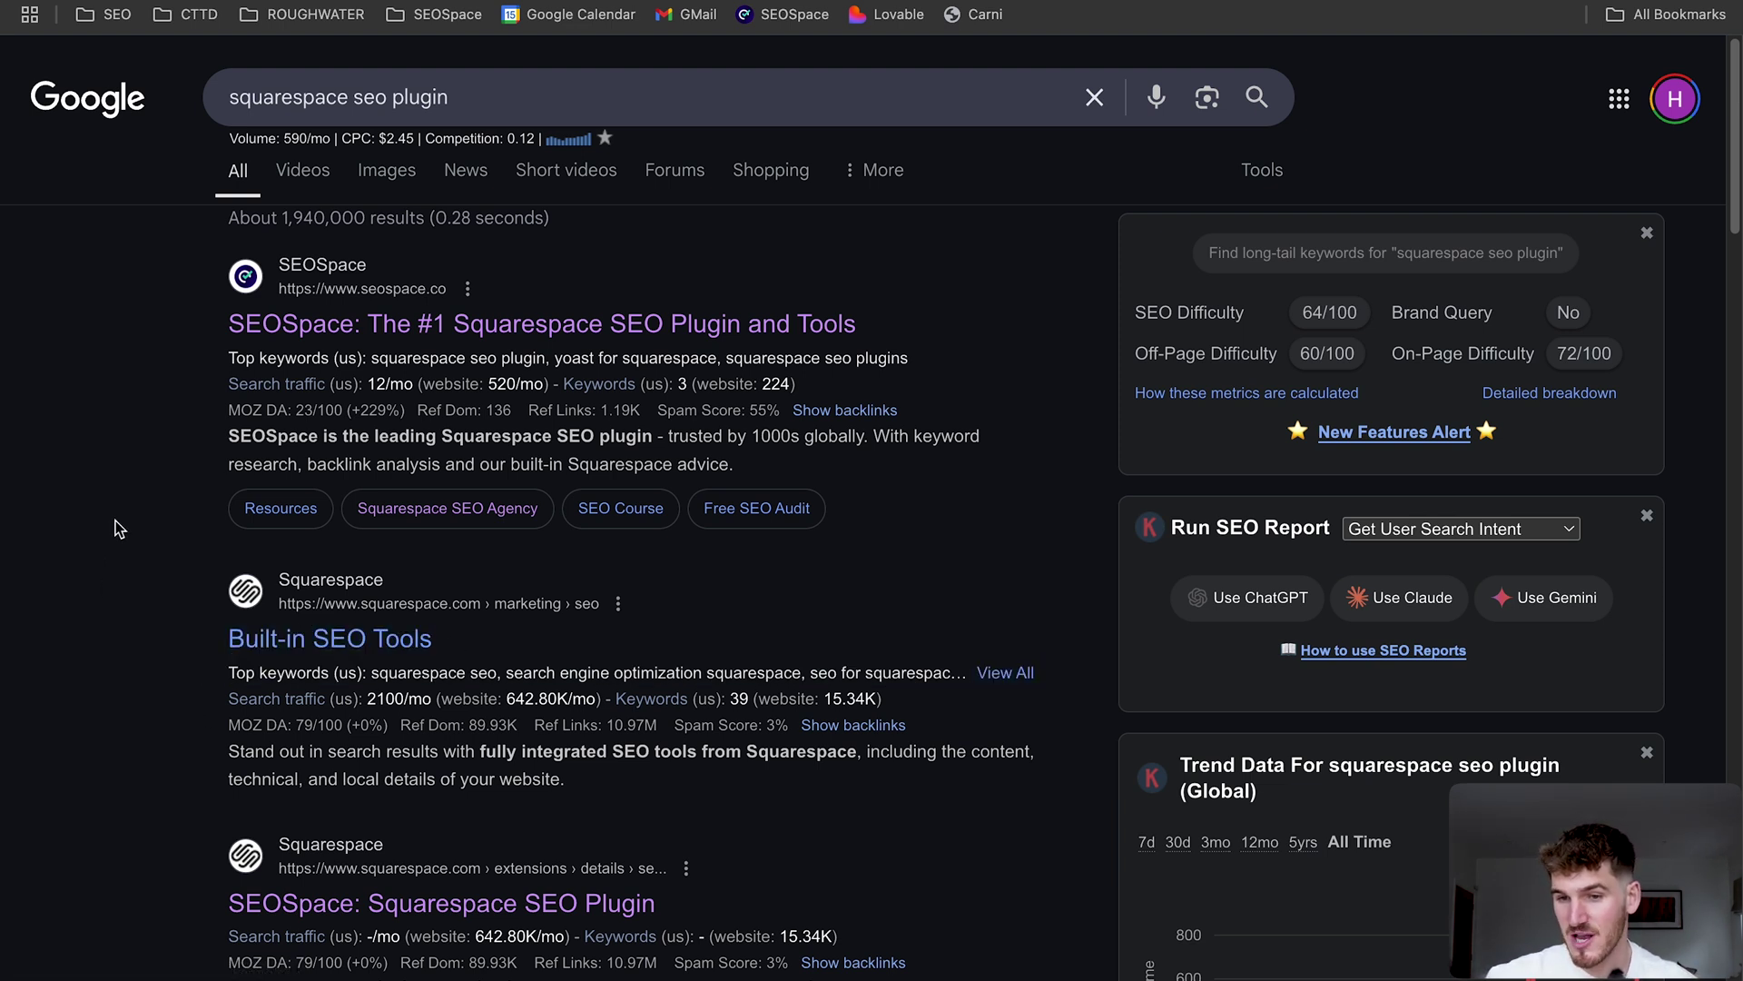
drag(223, 432, 739, 463)
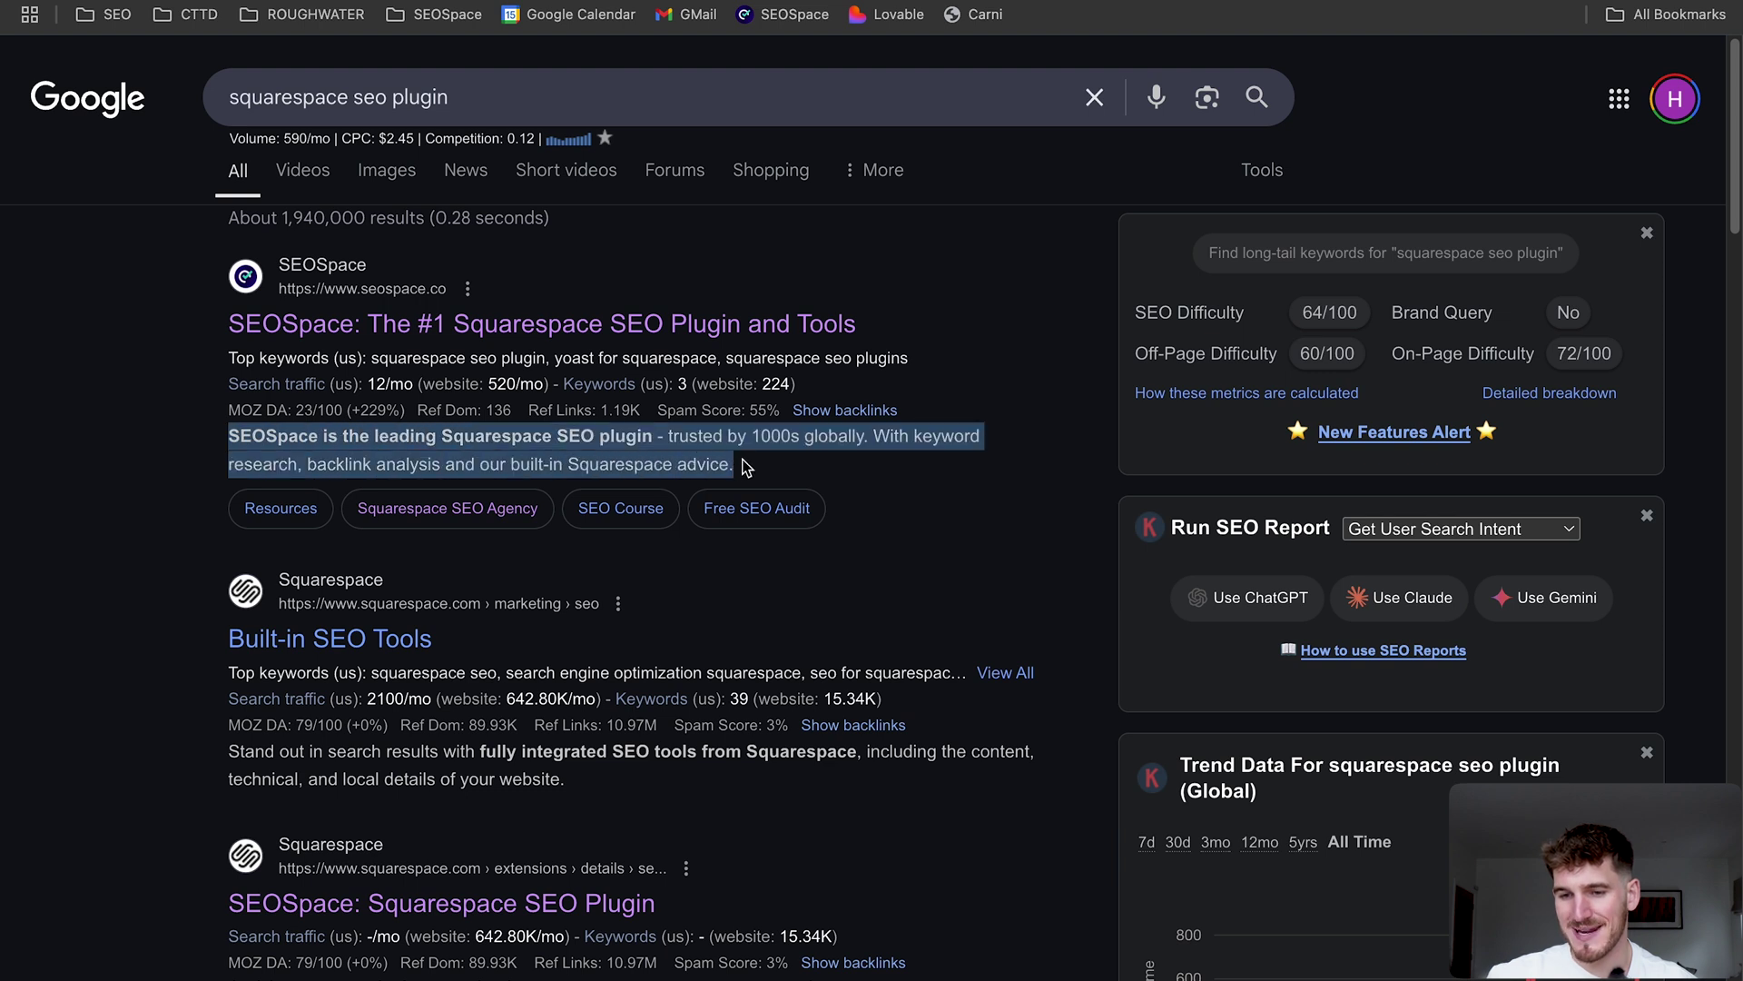
click(93, 466)
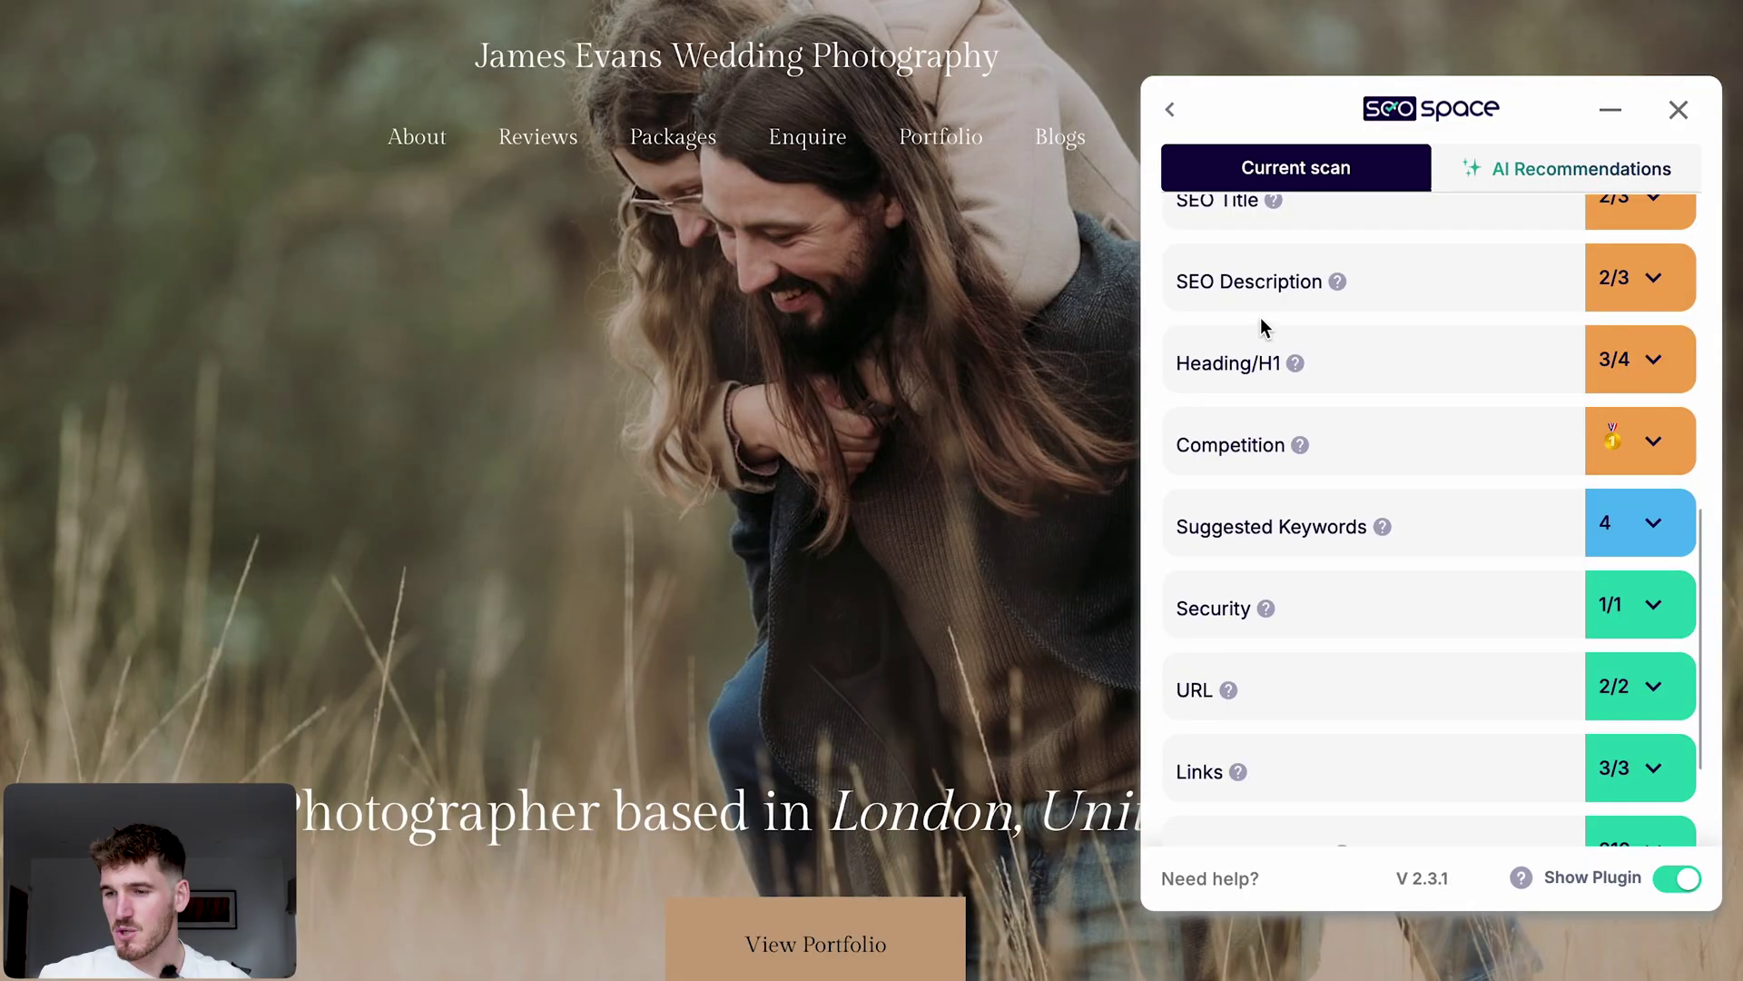
Step: Return to the wedding photography site's plugin scan, expand the Heading/H1 category and look over its checks
scroll(1227, 335, up, 3)
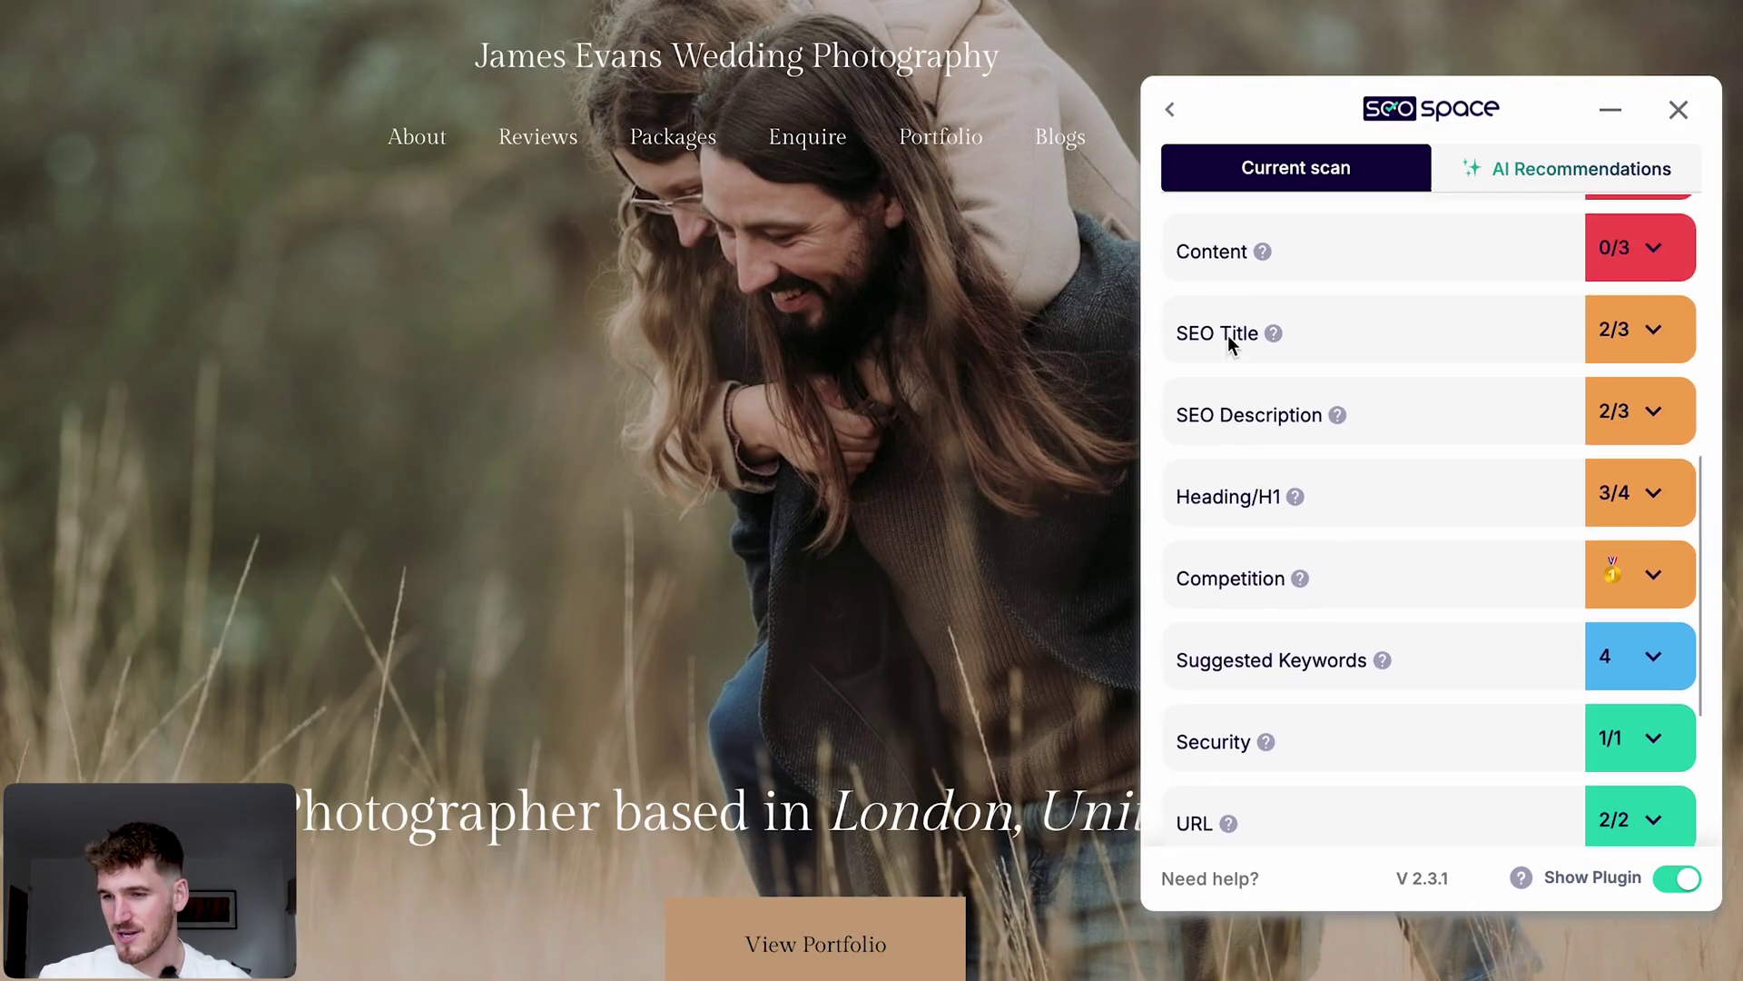
scroll(1228, 344, down, 2)
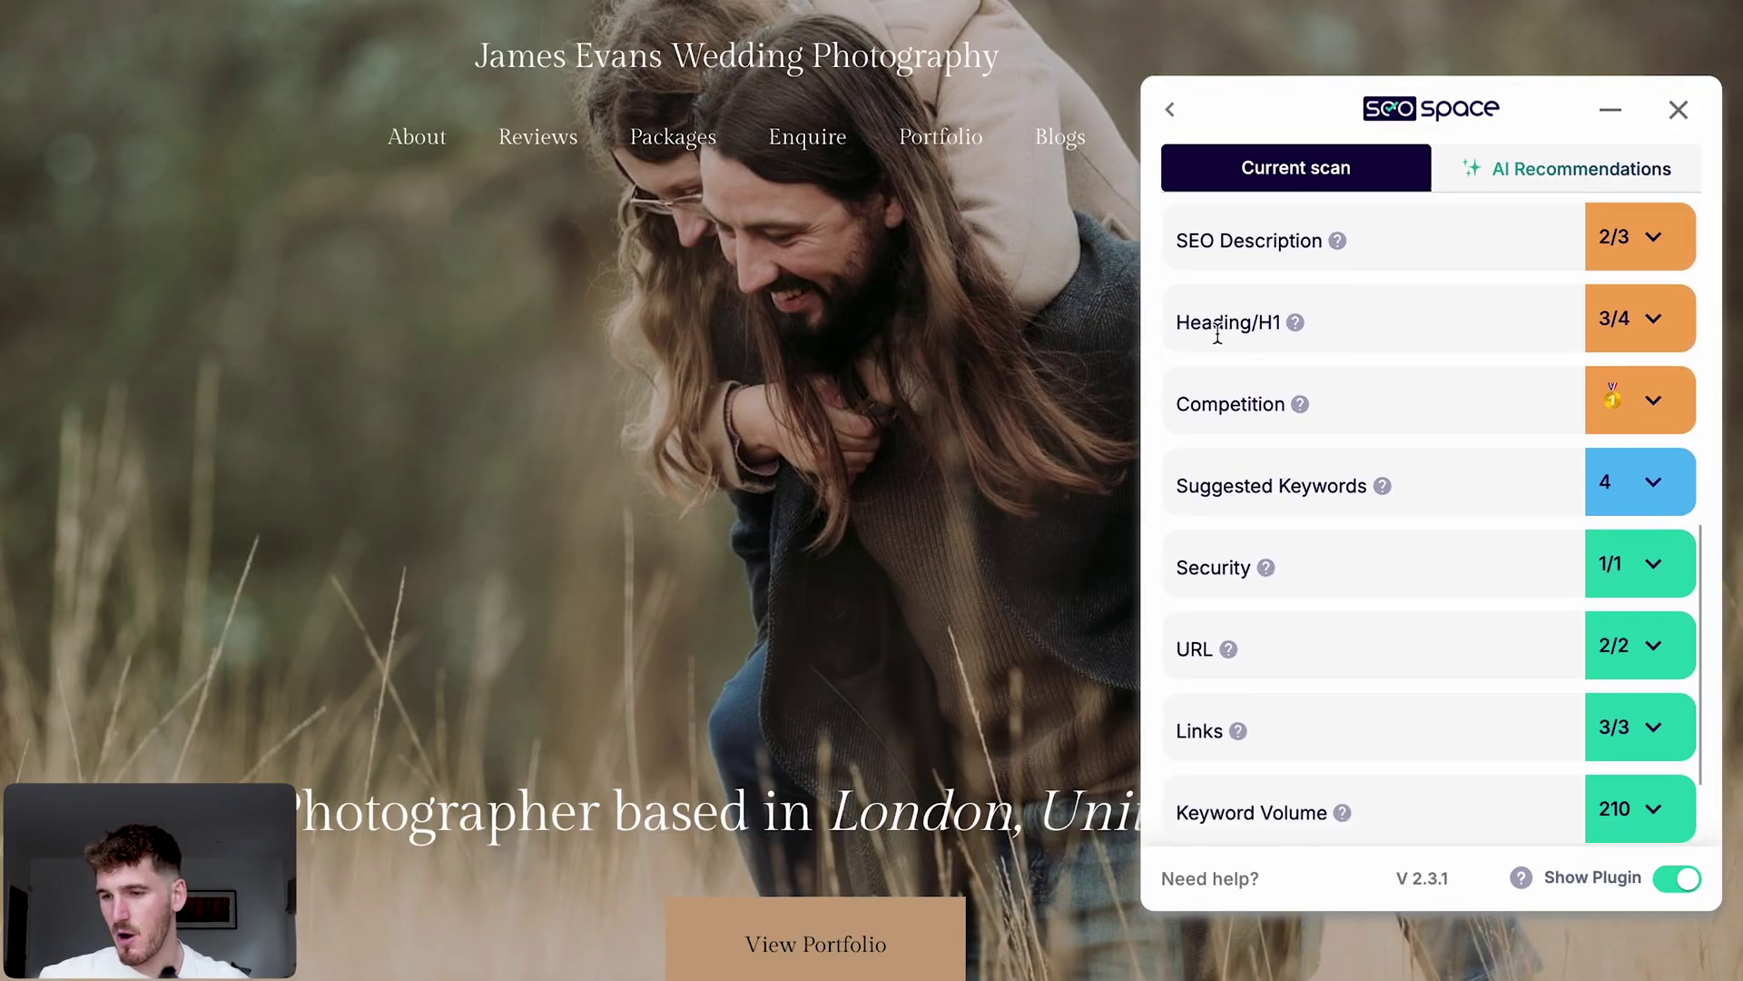
drag(1175, 322, 1291, 333)
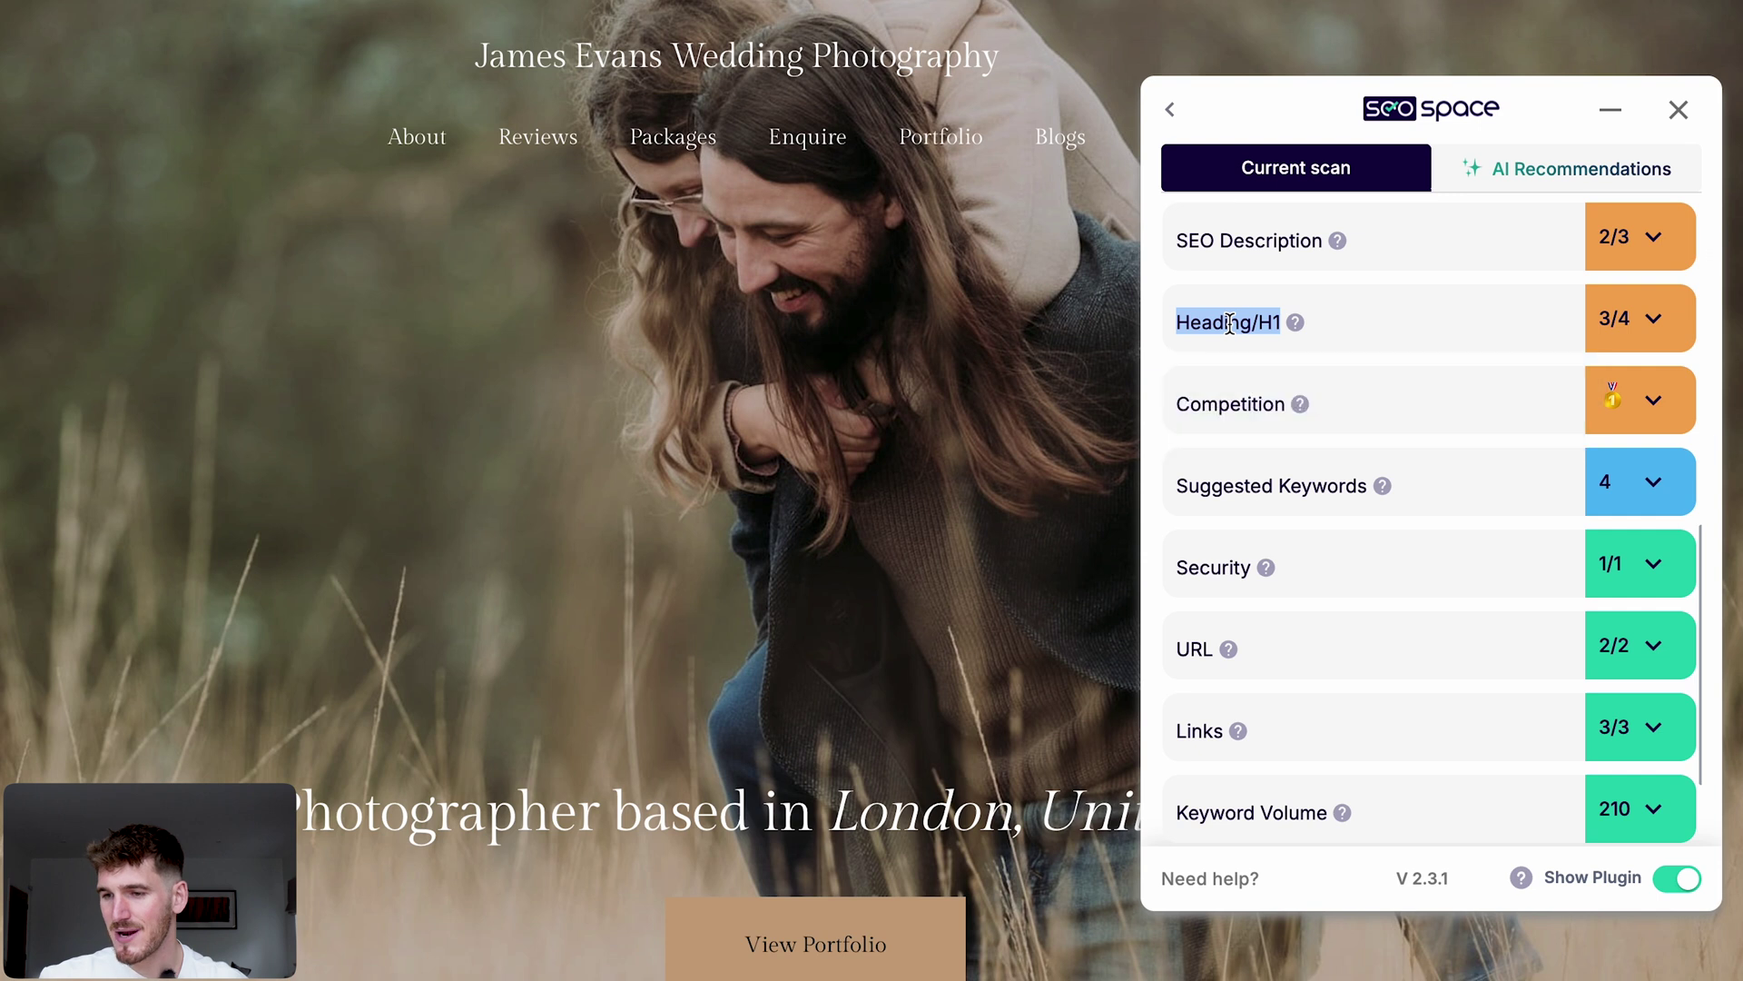
click(1653, 319)
scroll(1468, 320, down, 1)
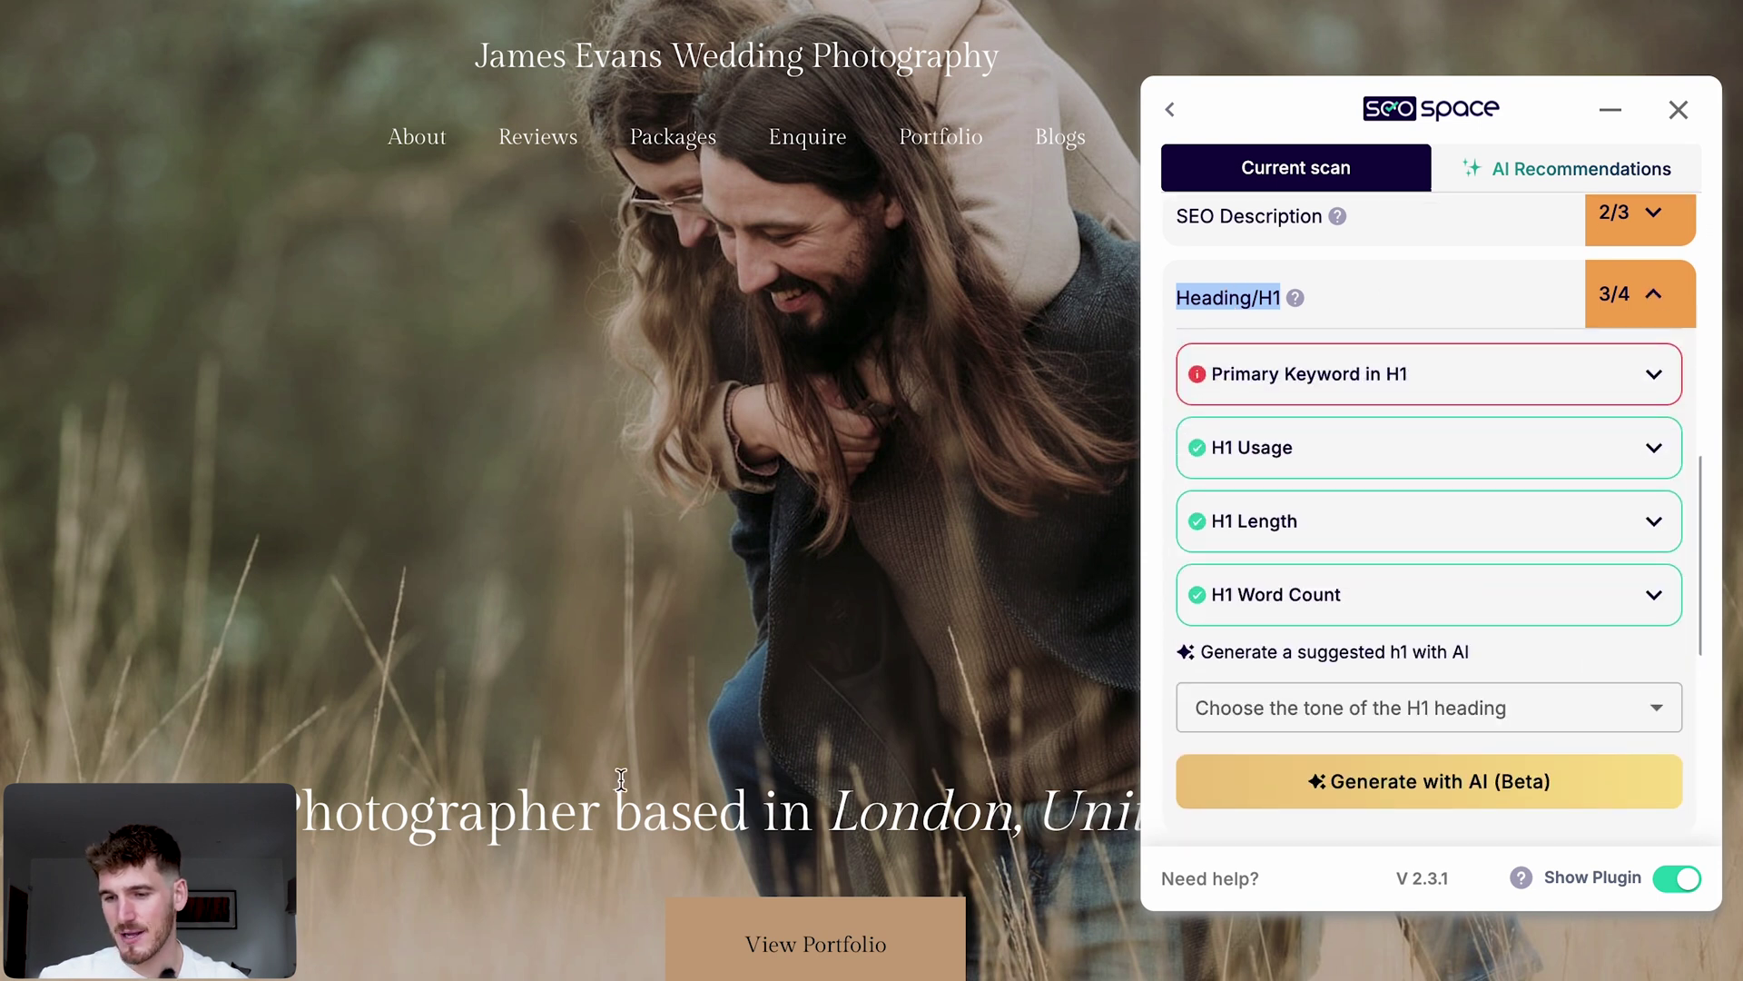
scroll(619, 771, down, 2)
Step: Minimize the plugin and examine the wedding site's full main heading in the hero section
click(1603, 110)
scroll(100, 527, down, 2)
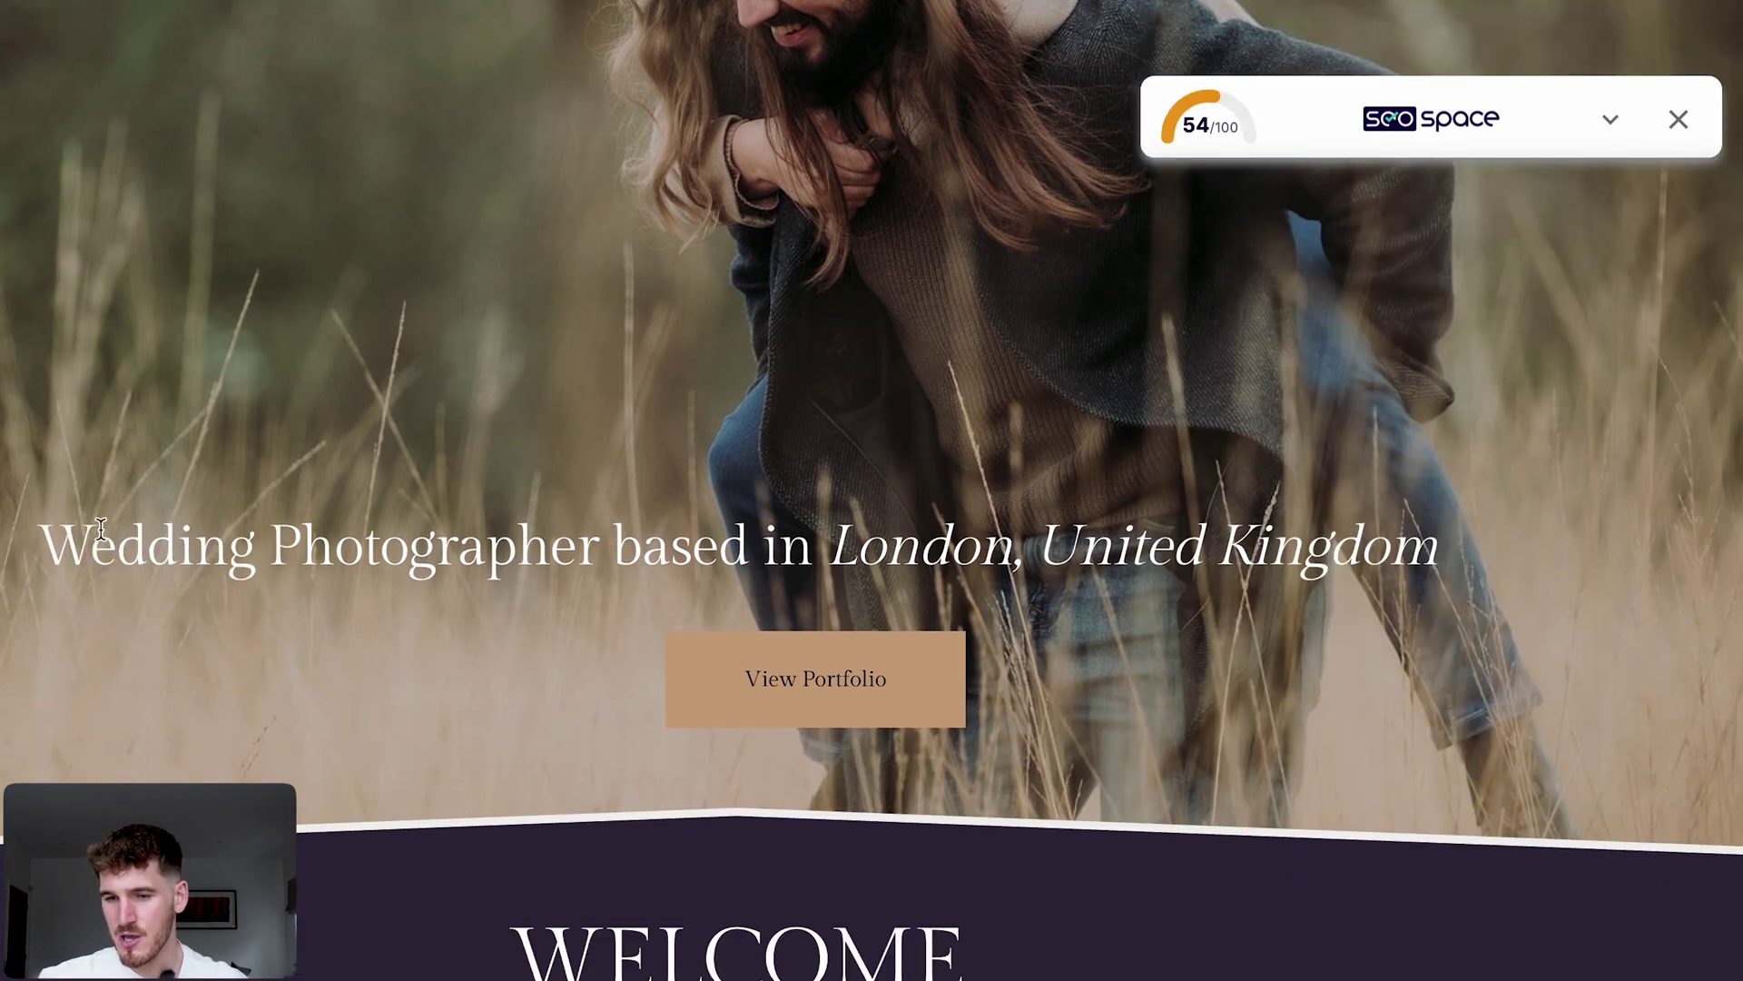
drag(38, 540, 1437, 536)
triple_click(855, 542)
Step: Restore the plugin scan and read the Primary Keyword in H1 advice
click(1611, 119)
click(1487, 378)
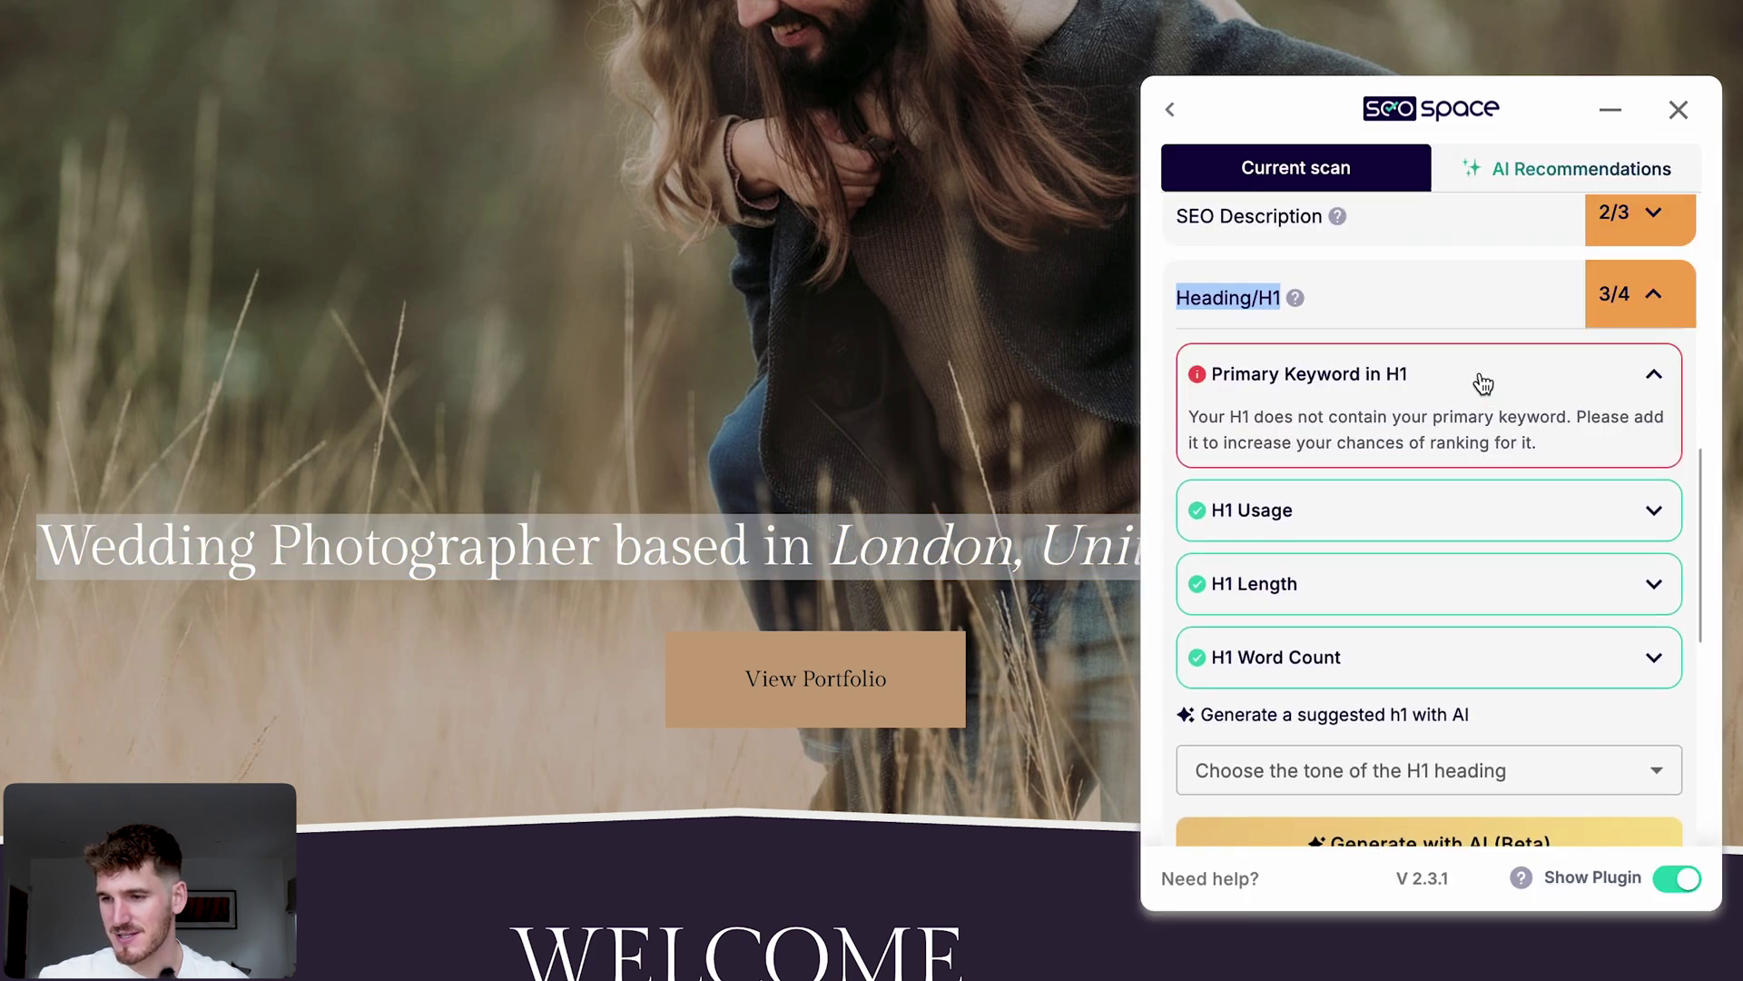
drag(1184, 415, 1564, 448)
triple_click(1448, 438)
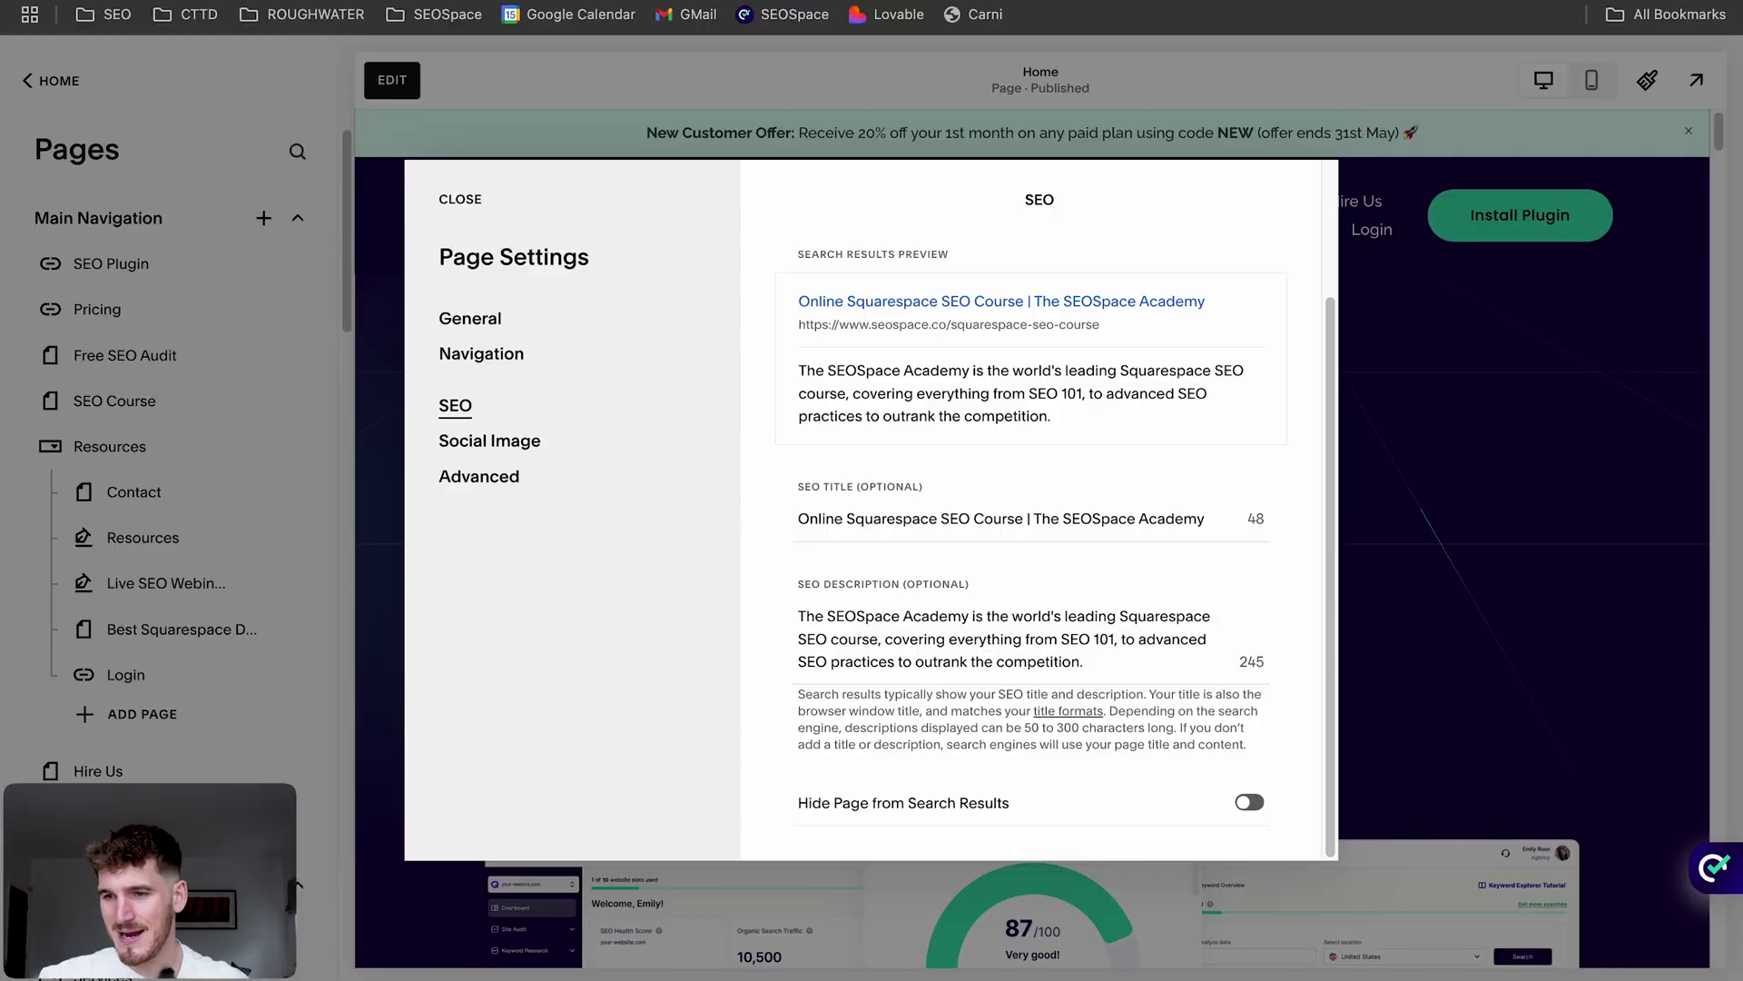
Step: Switch to the Squarespace editor, close the page settings, open the Home page for editing and check the main heading's text style options
click(1455, 247)
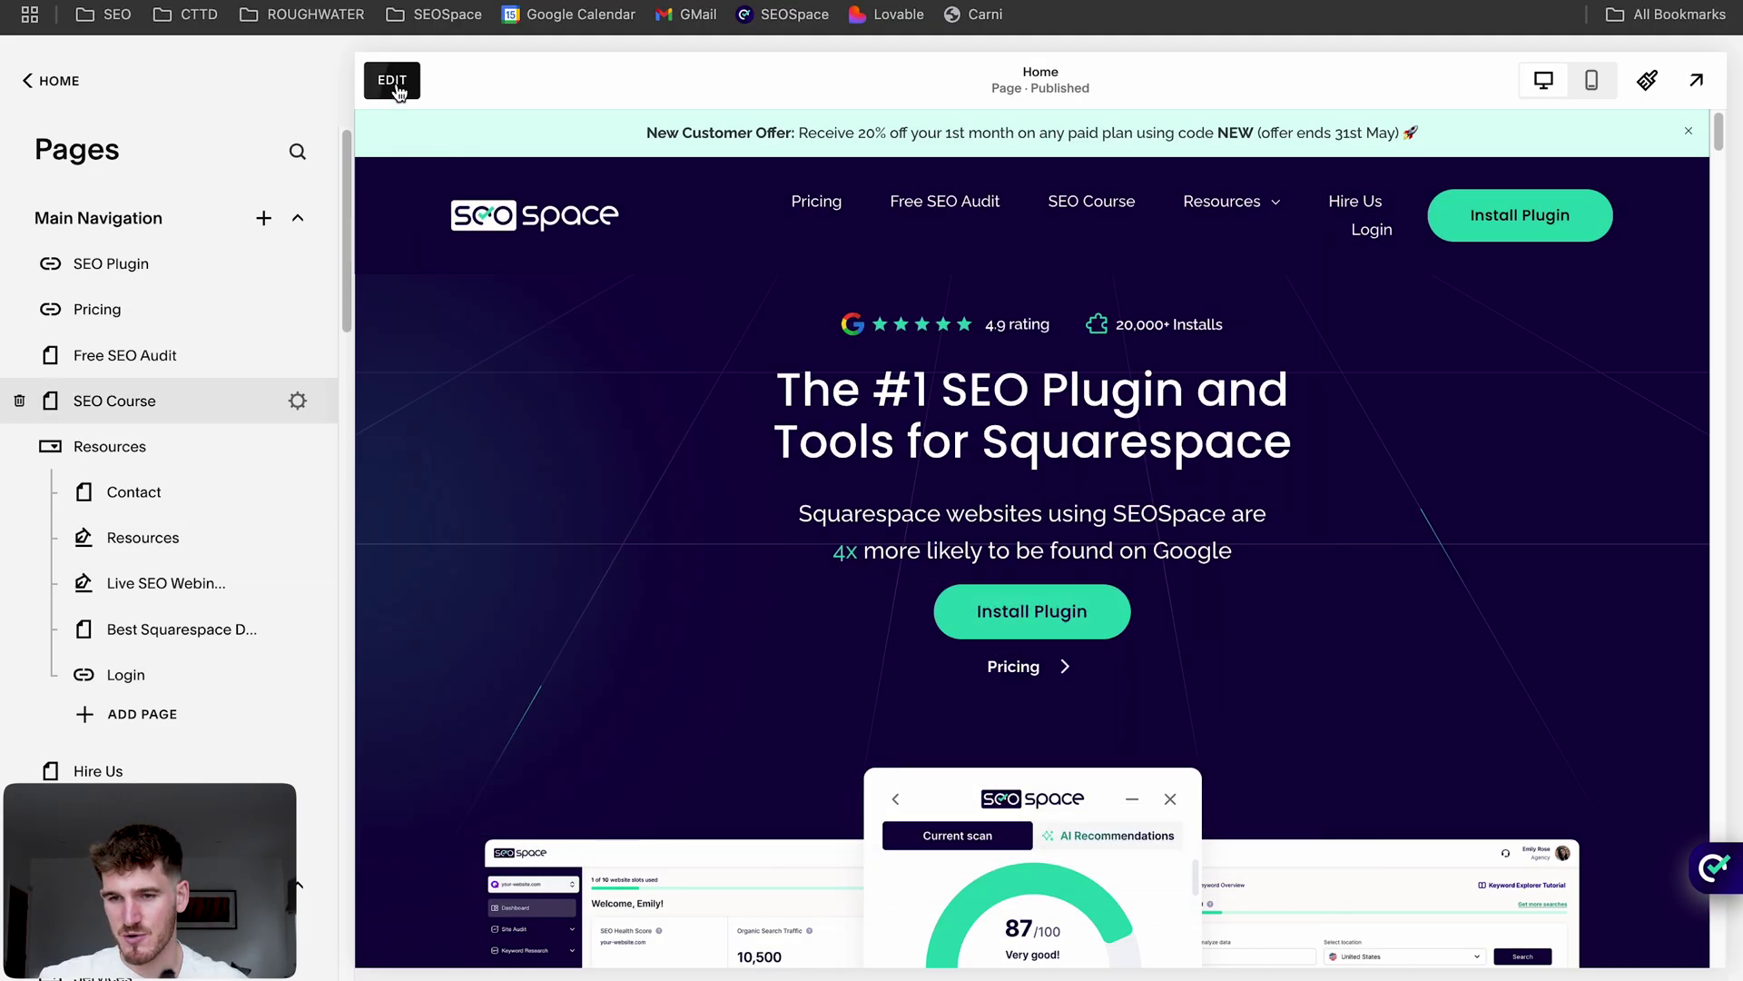
click(394, 82)
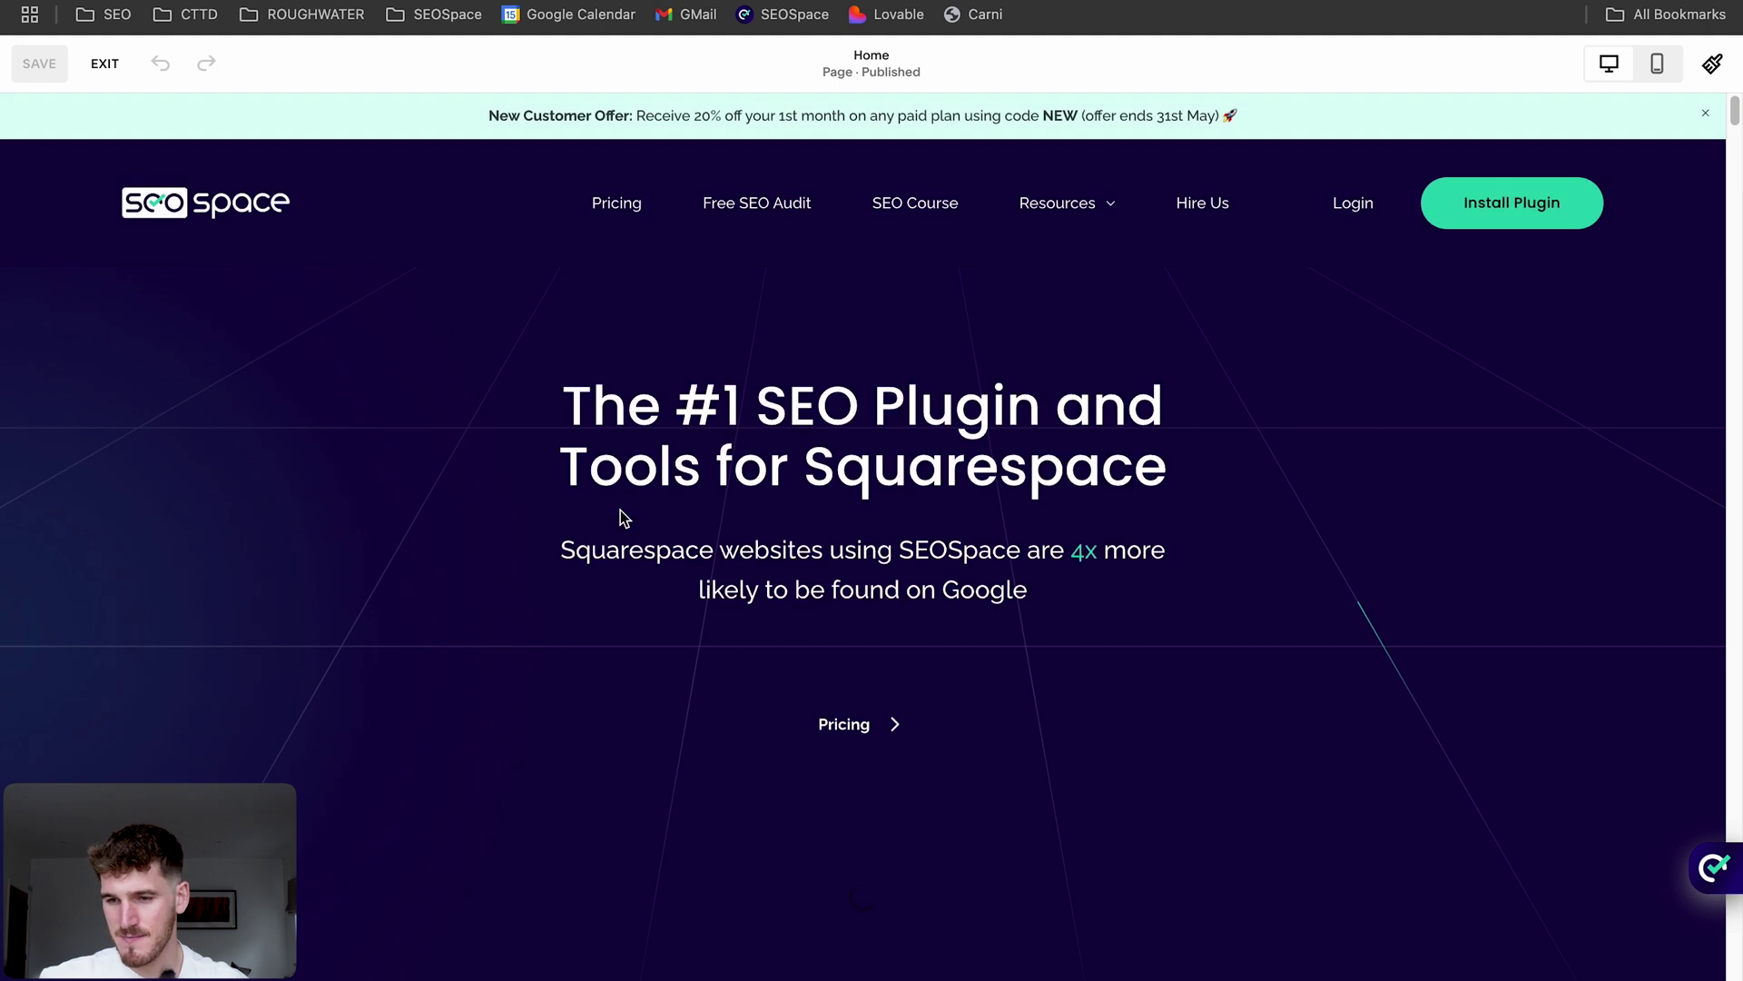
click(750, 434)
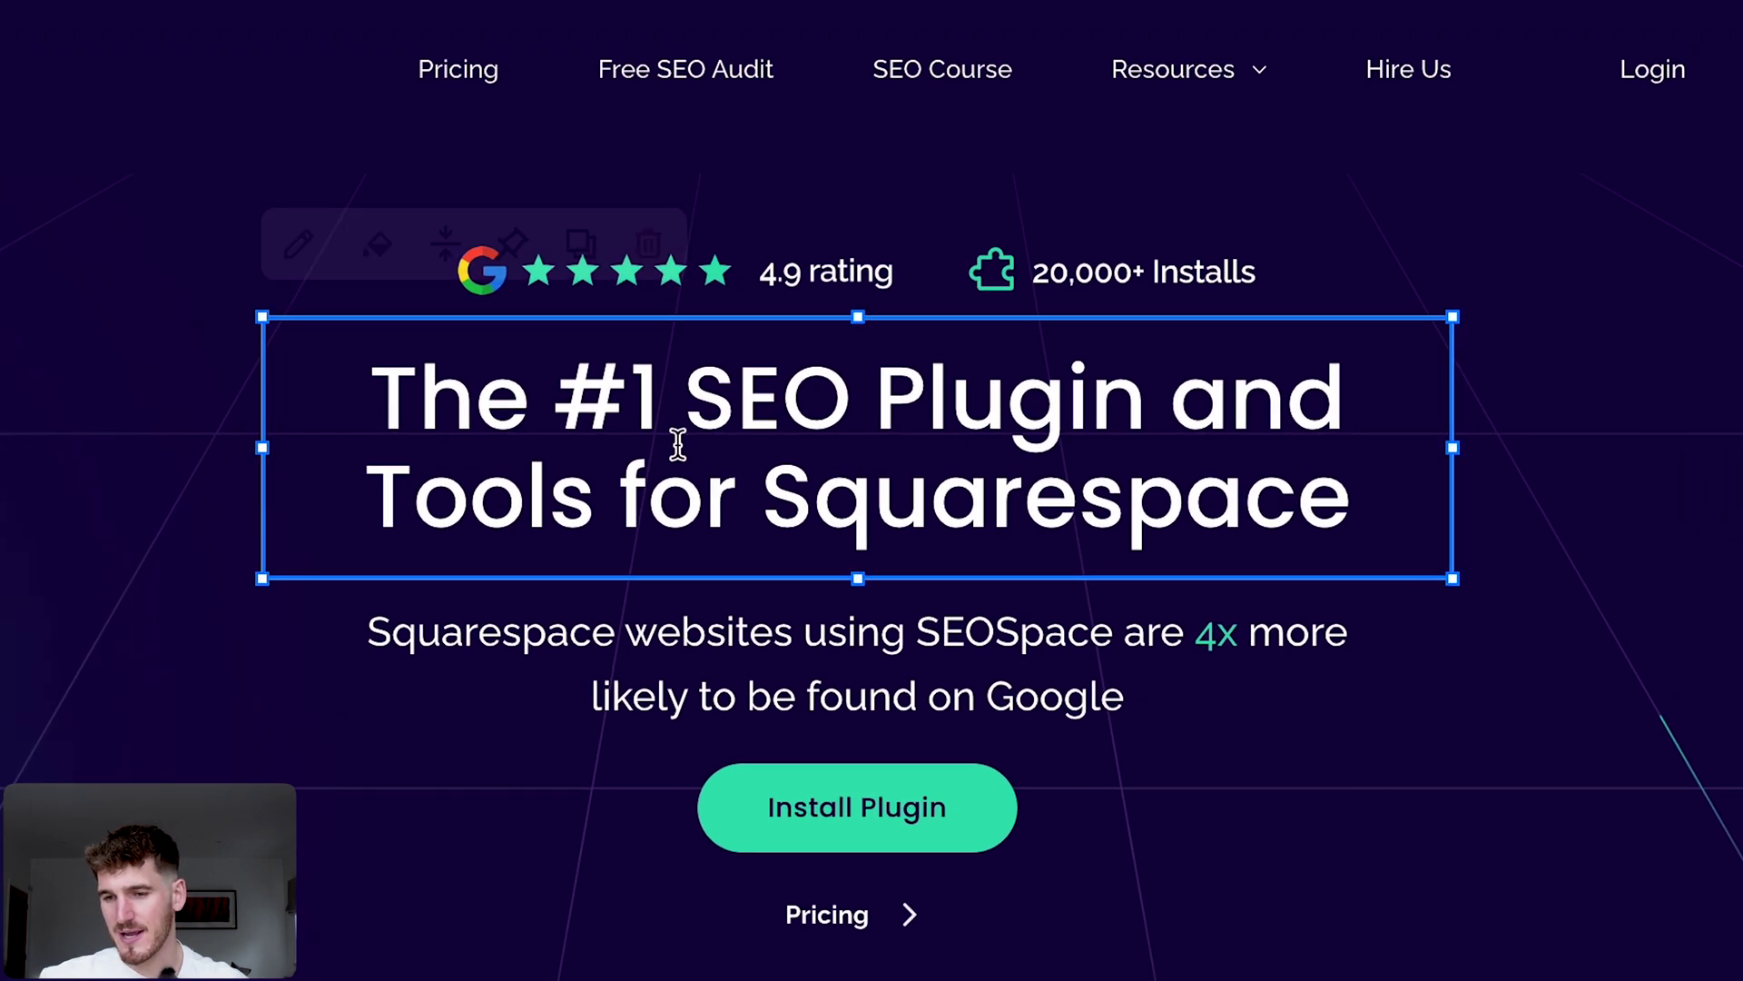
click(681, 436)
triple_click(681, 439)
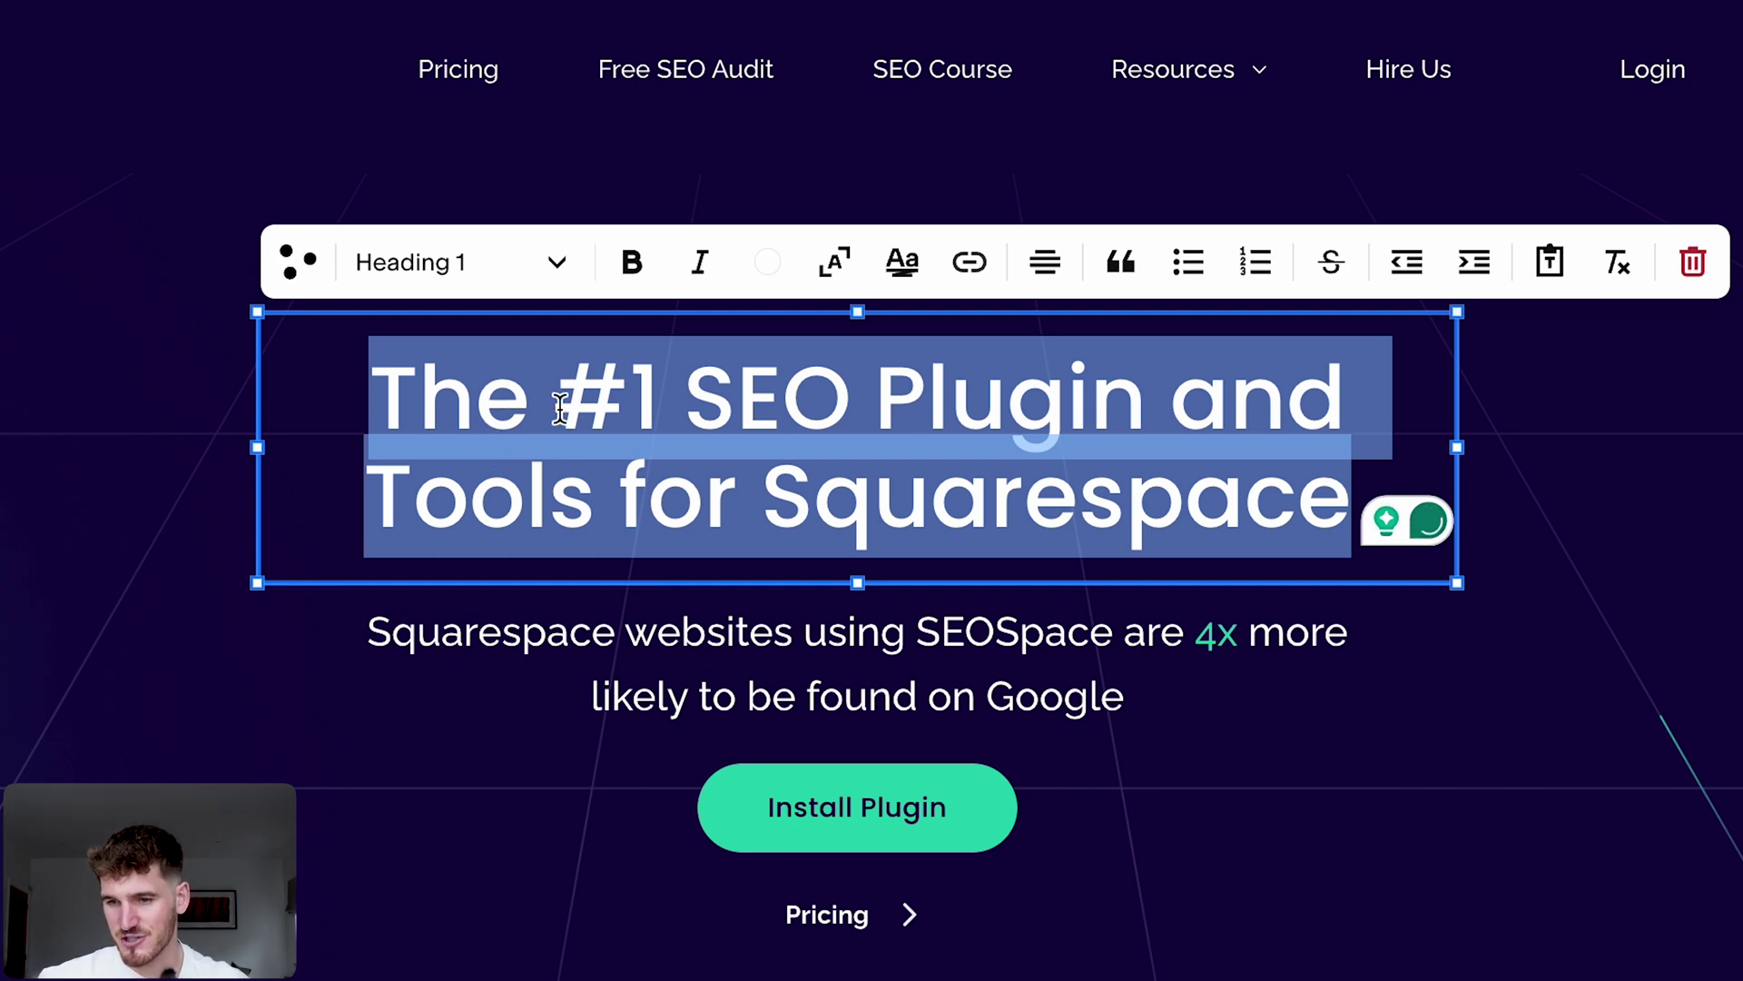
click(467, 264)
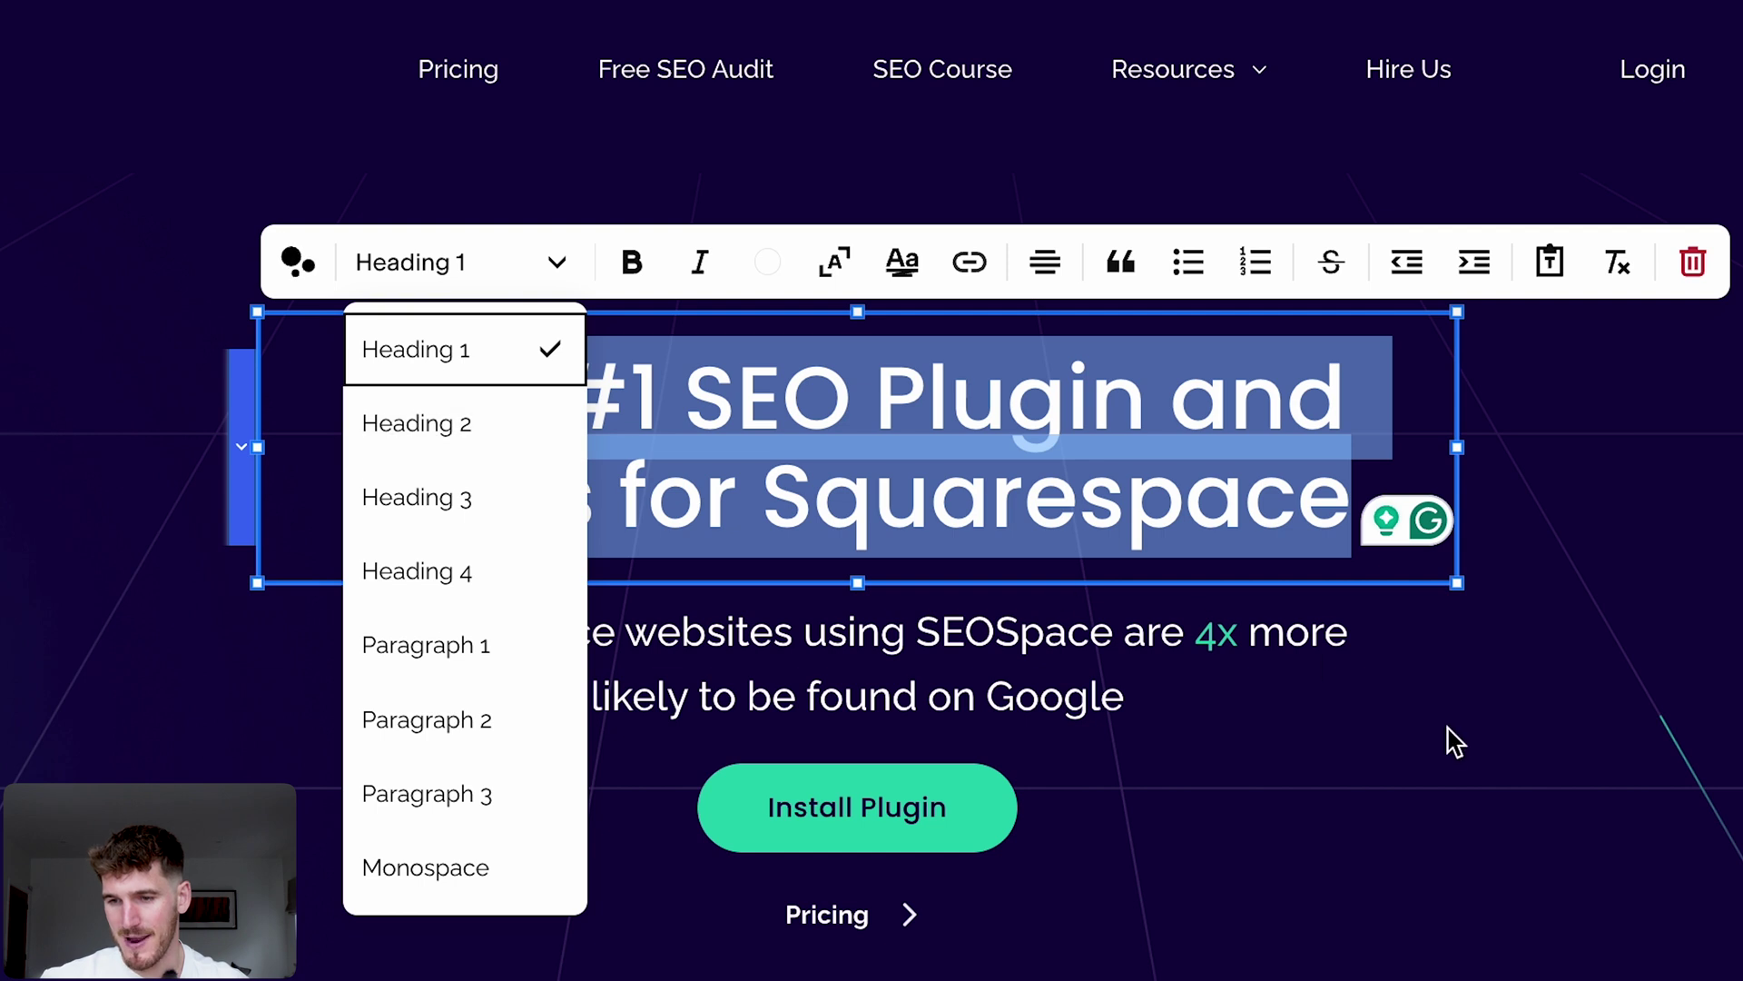
click(1416, 744)
Step: Examine the words "Squarespace" and "SEO Plugin" within the Home page's main heading
click(740, 420)
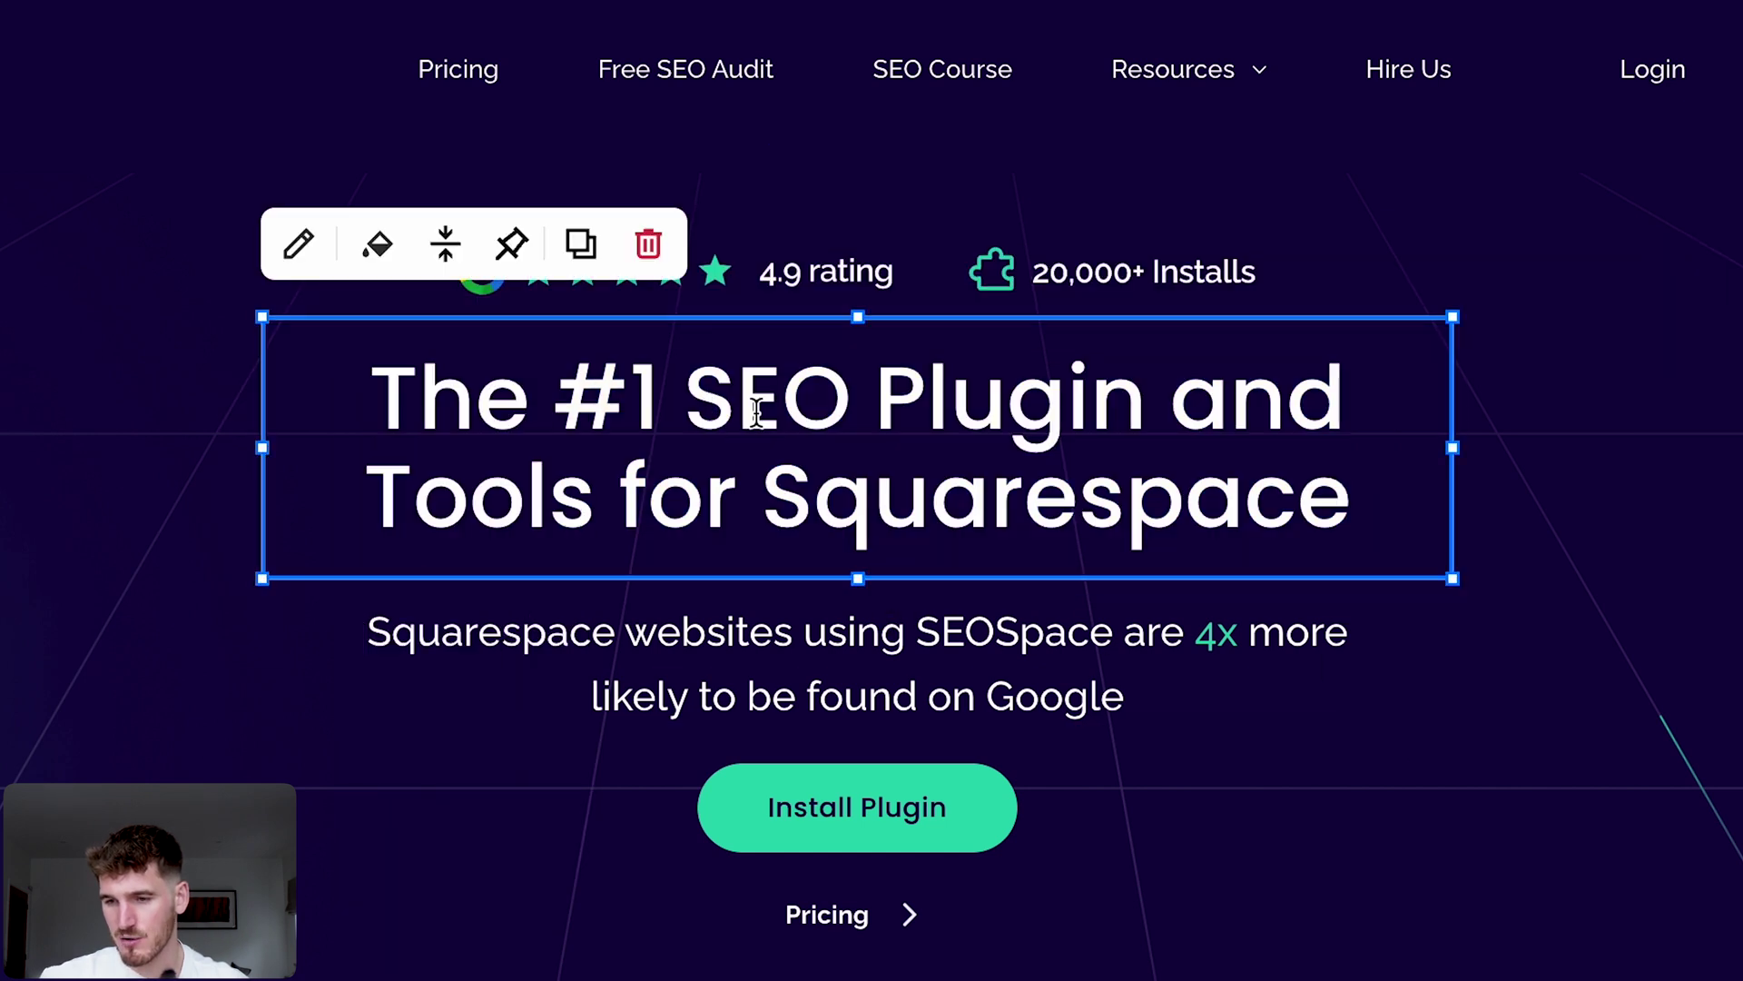
drag(767, 498, 989, 465)
click(666, 427)
drag(684, 393, 1129, 393)
key(Escape)
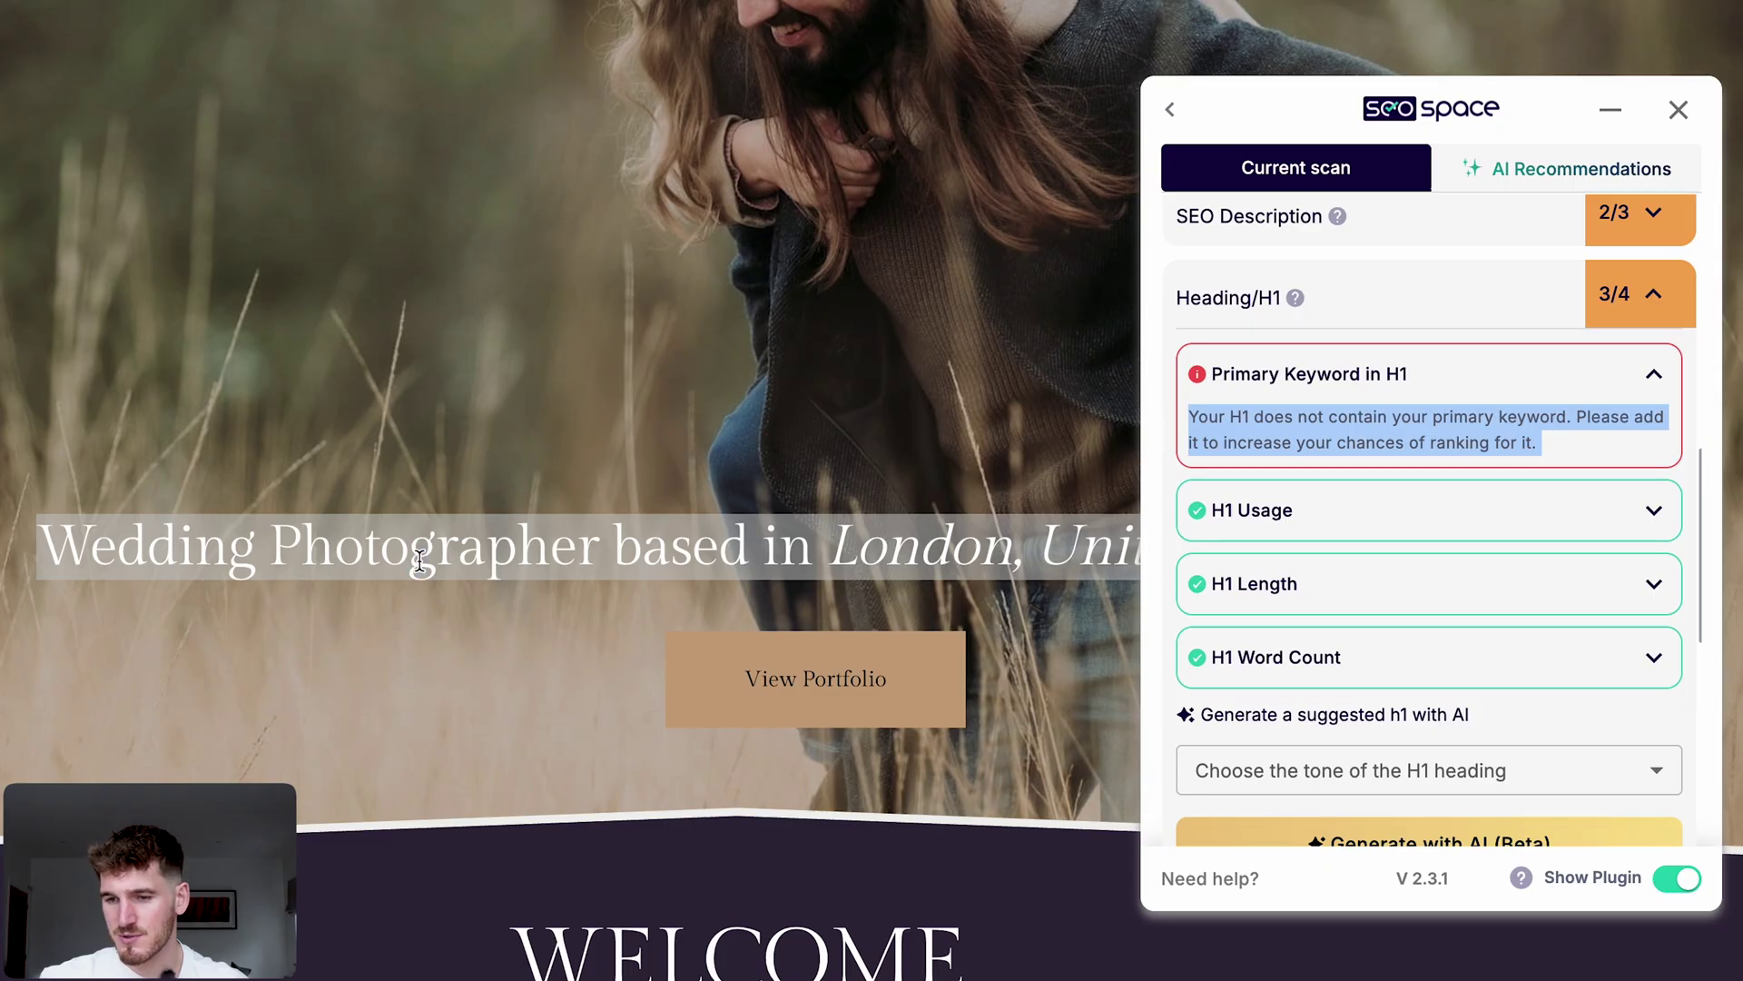
Step: Back on the wedding site, compare its main heading with the scan's target keyword and collapse the Heading/H1 category
triple_click(420, 560)
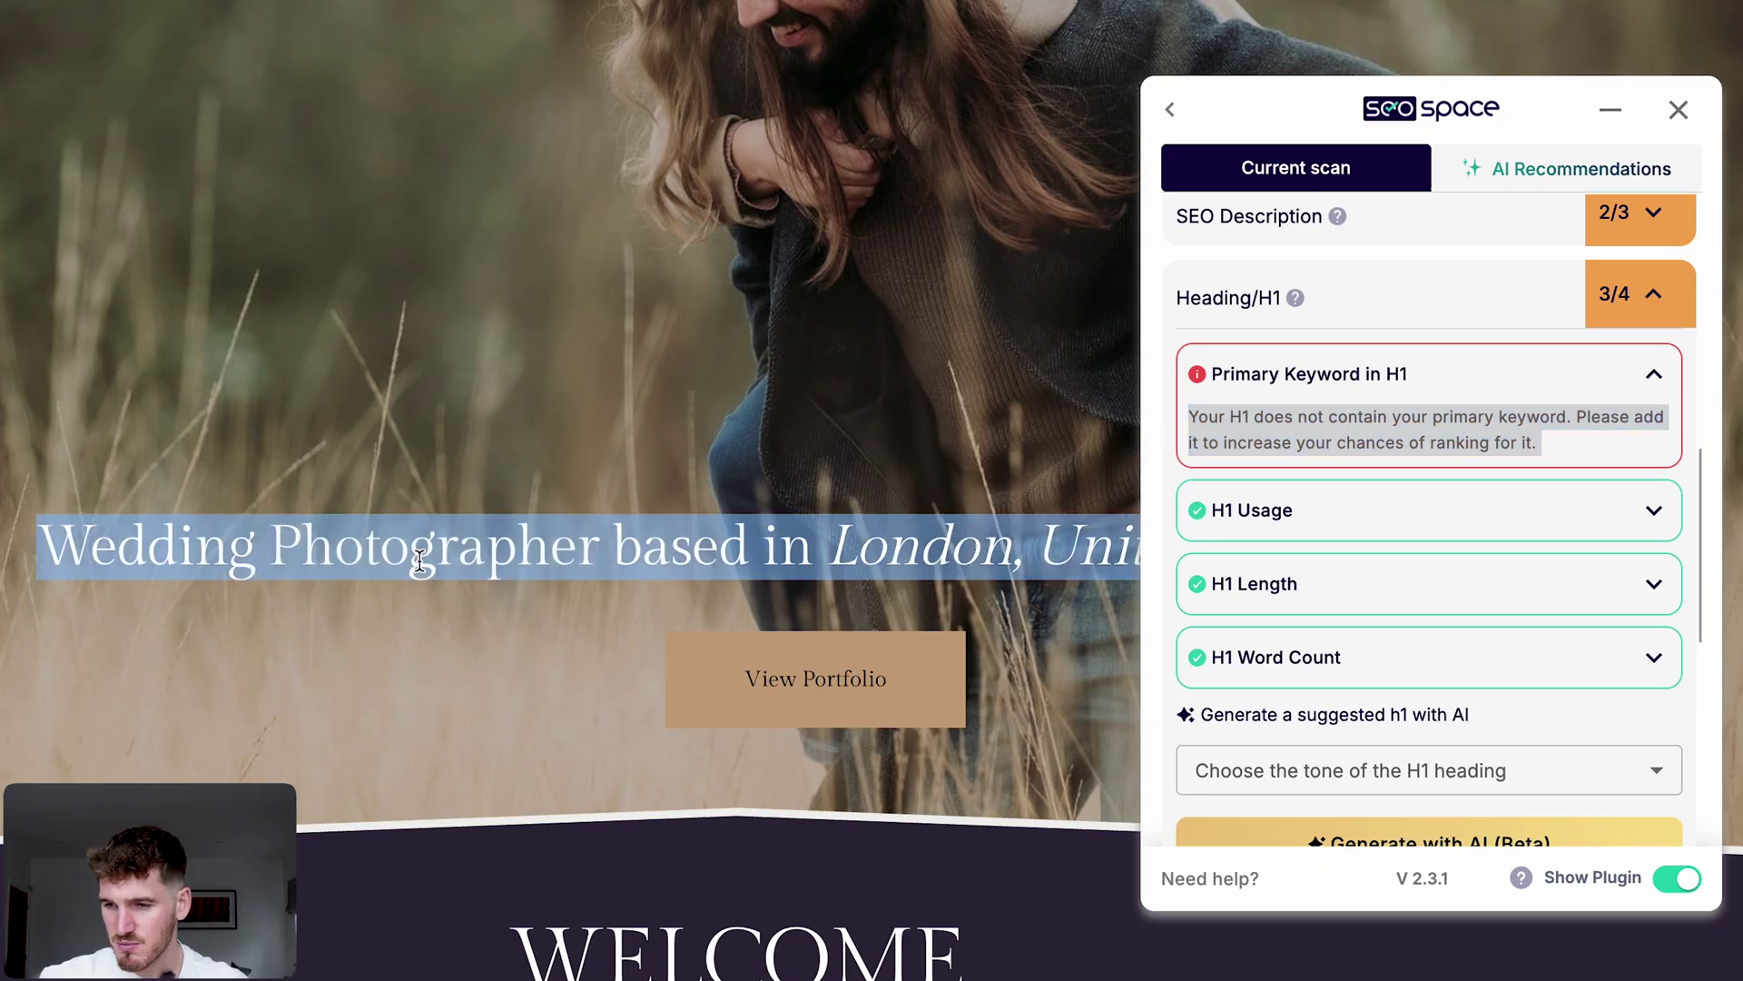
scroll(1331, 477, up, 10)
drag(1337, 536, 1425, 618)
click(1426, 618)
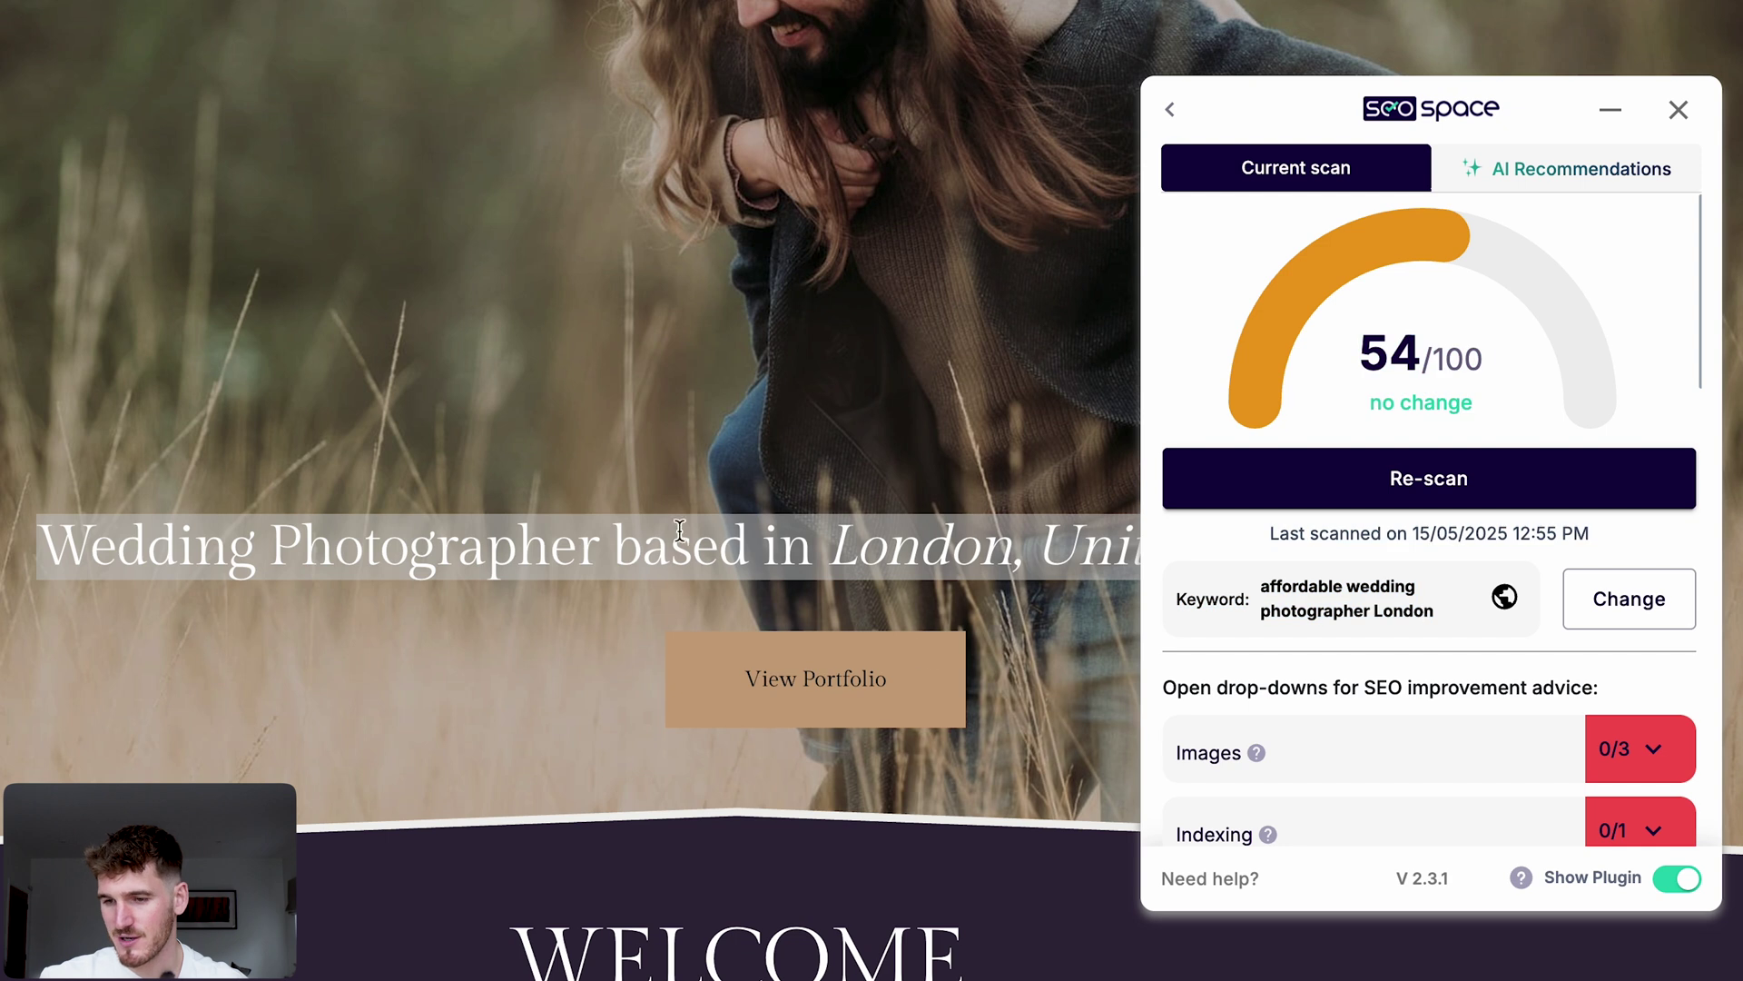
triple_click(679, 543)
scroll(1331, 594, down, 3)
scroll(1331, 585, down, 5)
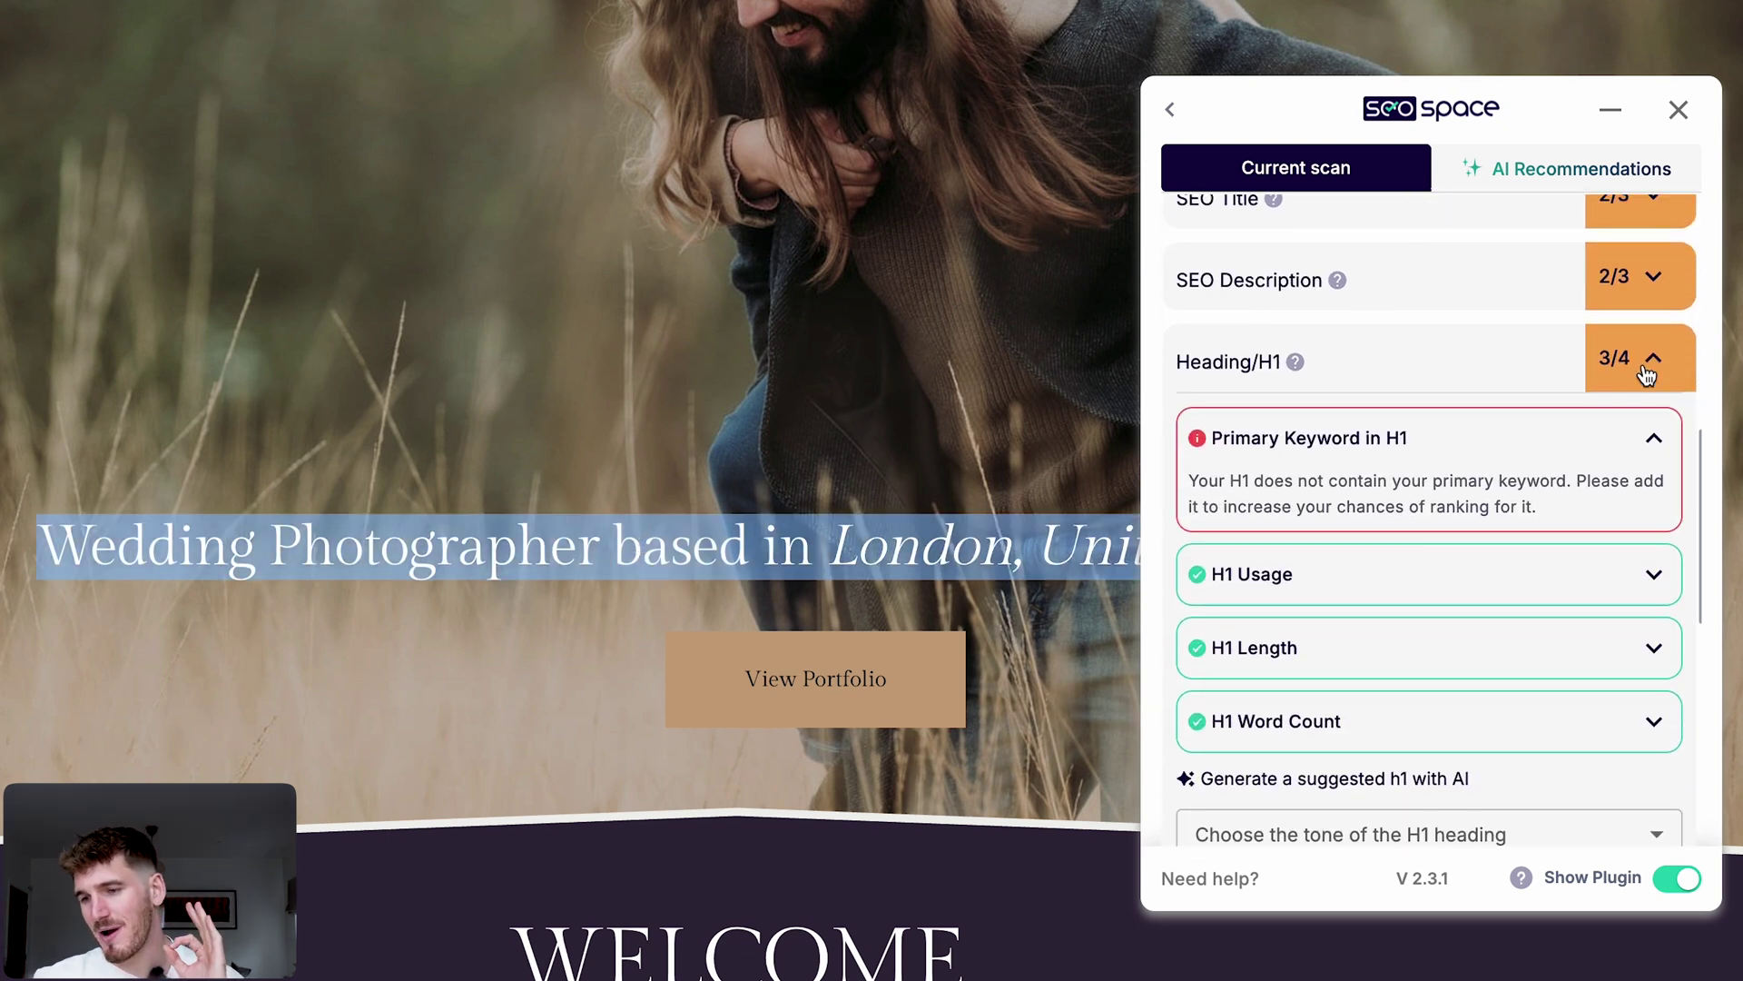
click(1651, 362)
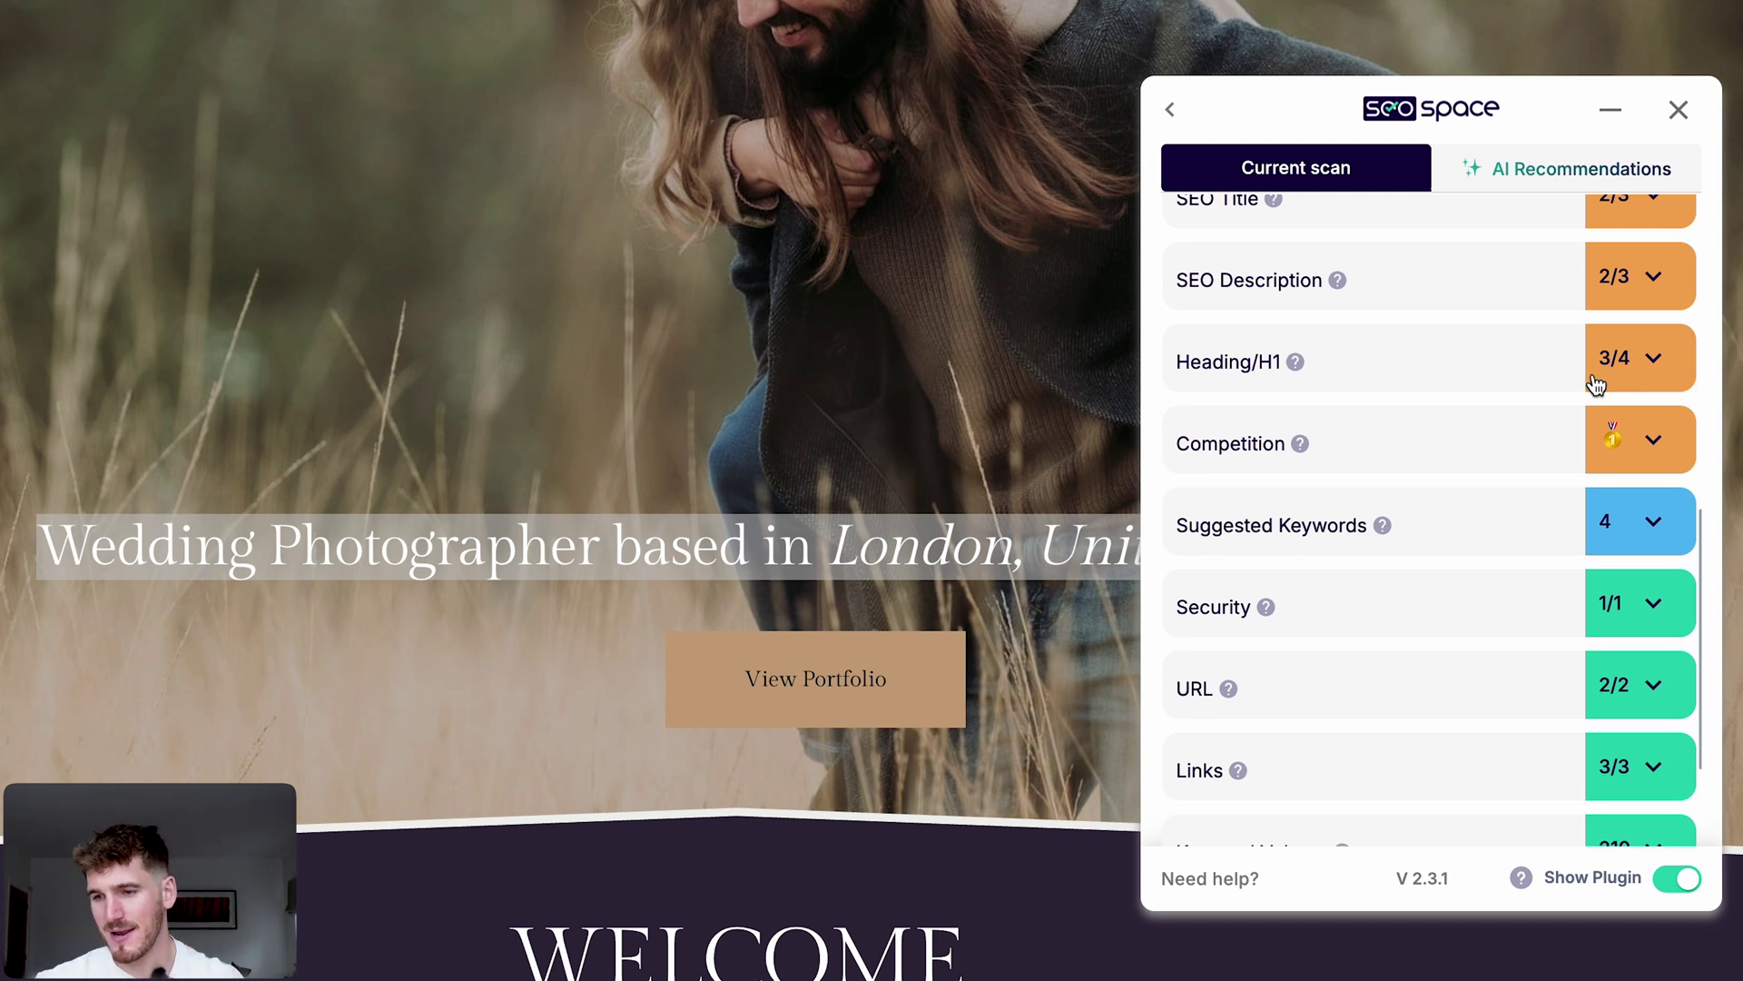
Step: Expand the scan's Content category and examine the wedding site's introductory paragraph in the Welcome section
scroll(1417, 435, up, 2)
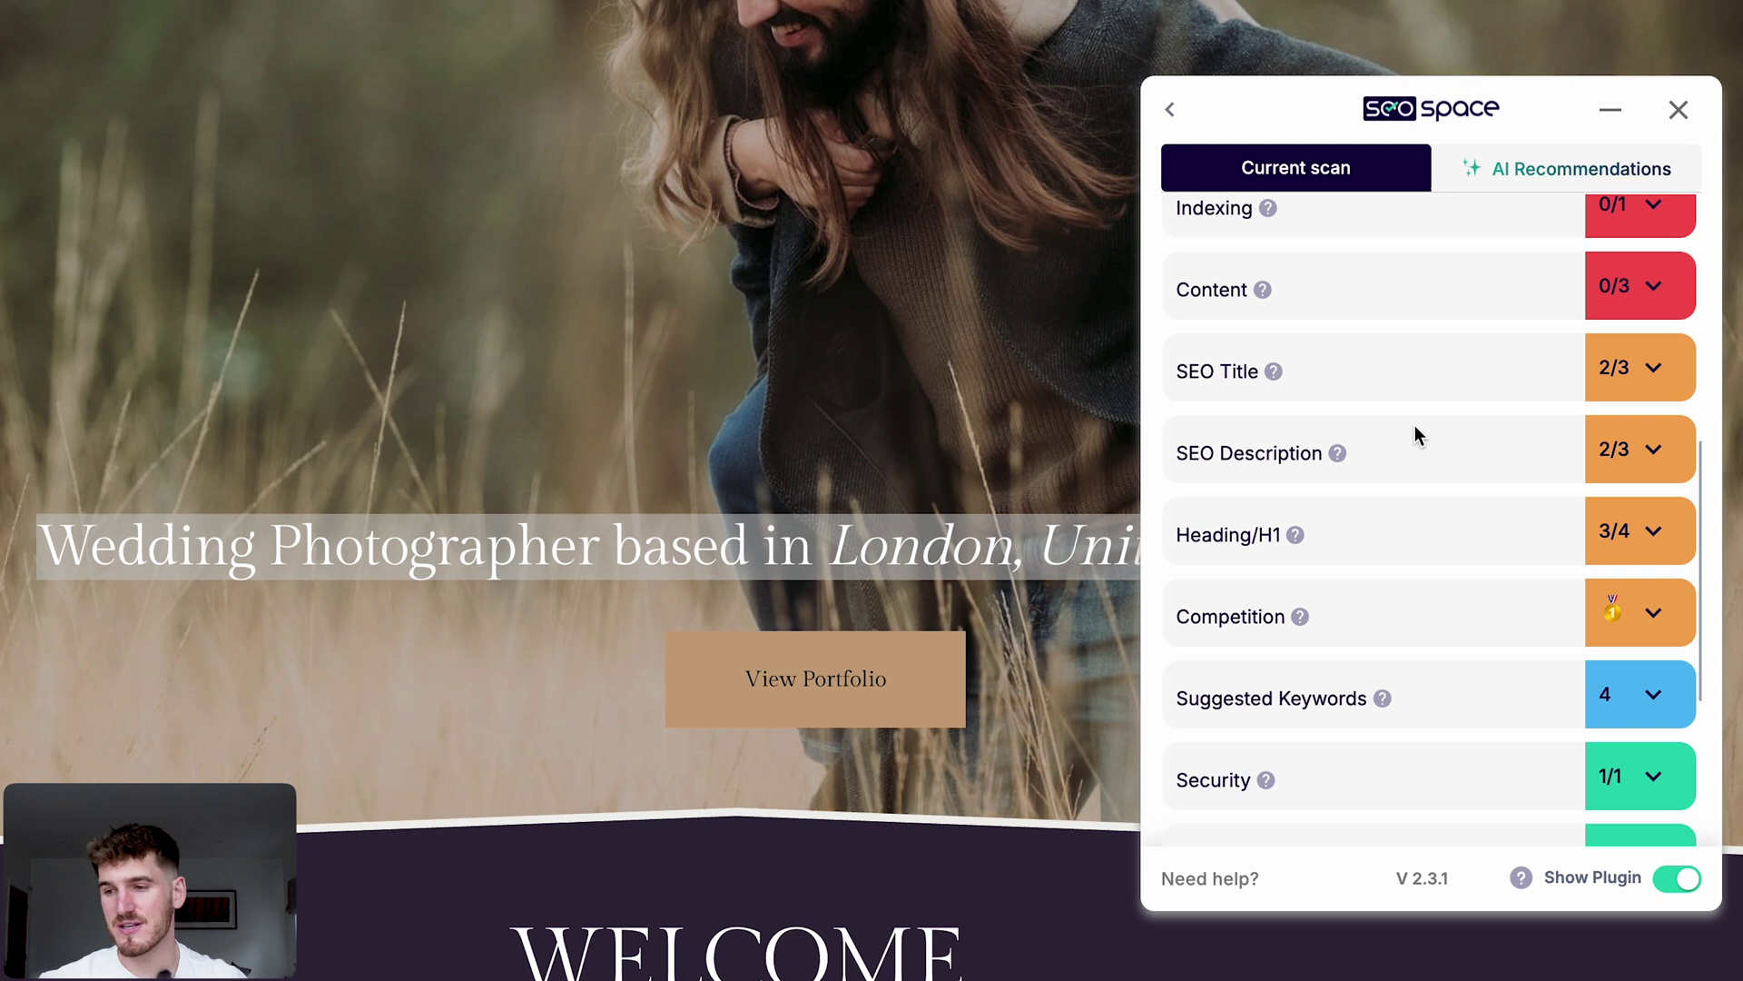
scroll(1415, 422, up, 1)
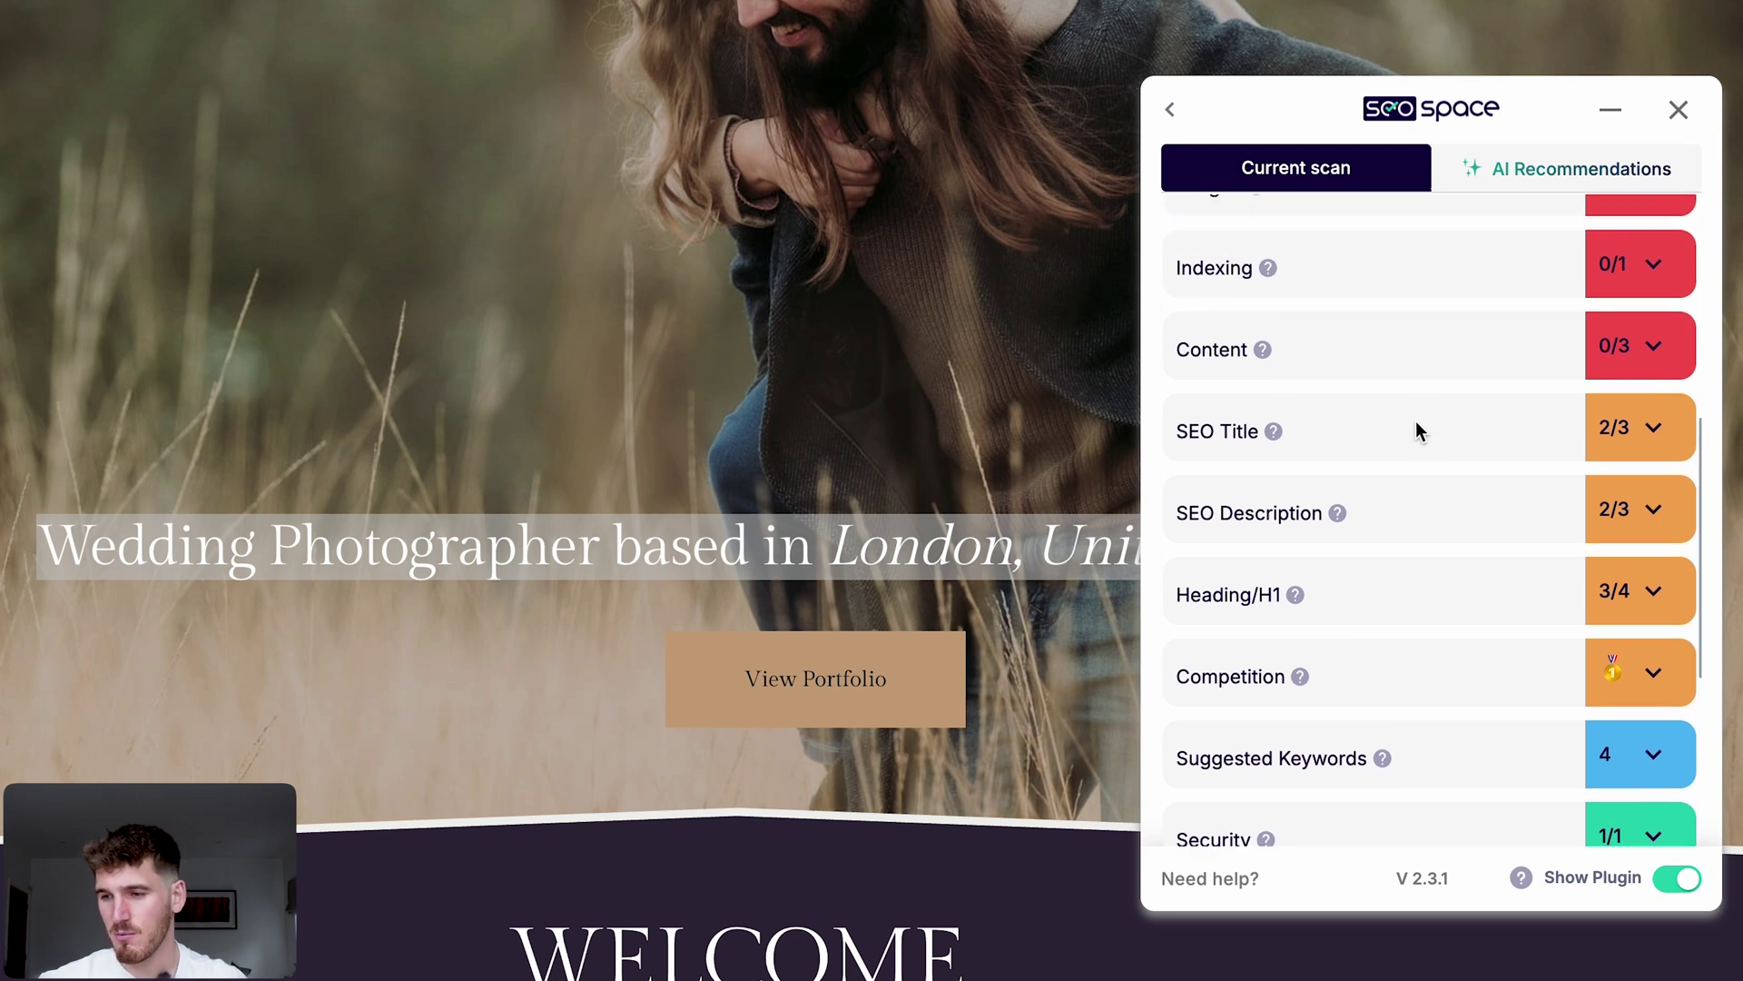
click(1613, 349)
scroll(1436, 352, down, 1)
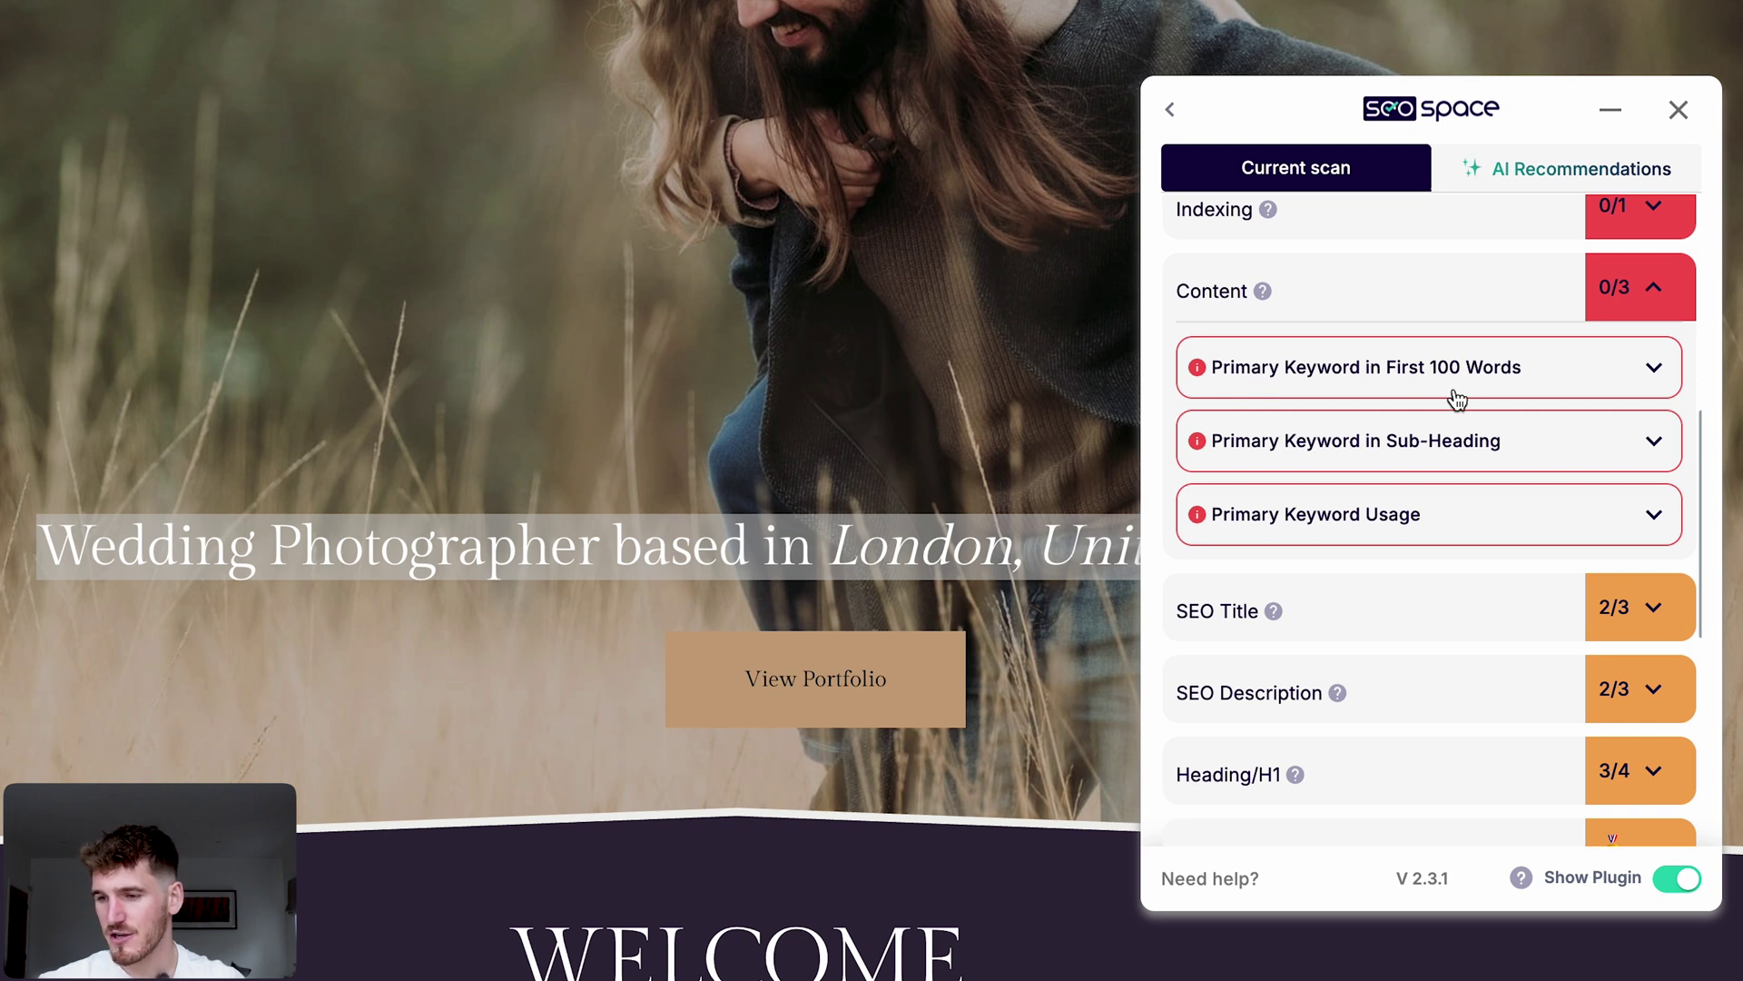
scroll(613, 481, up, 3)
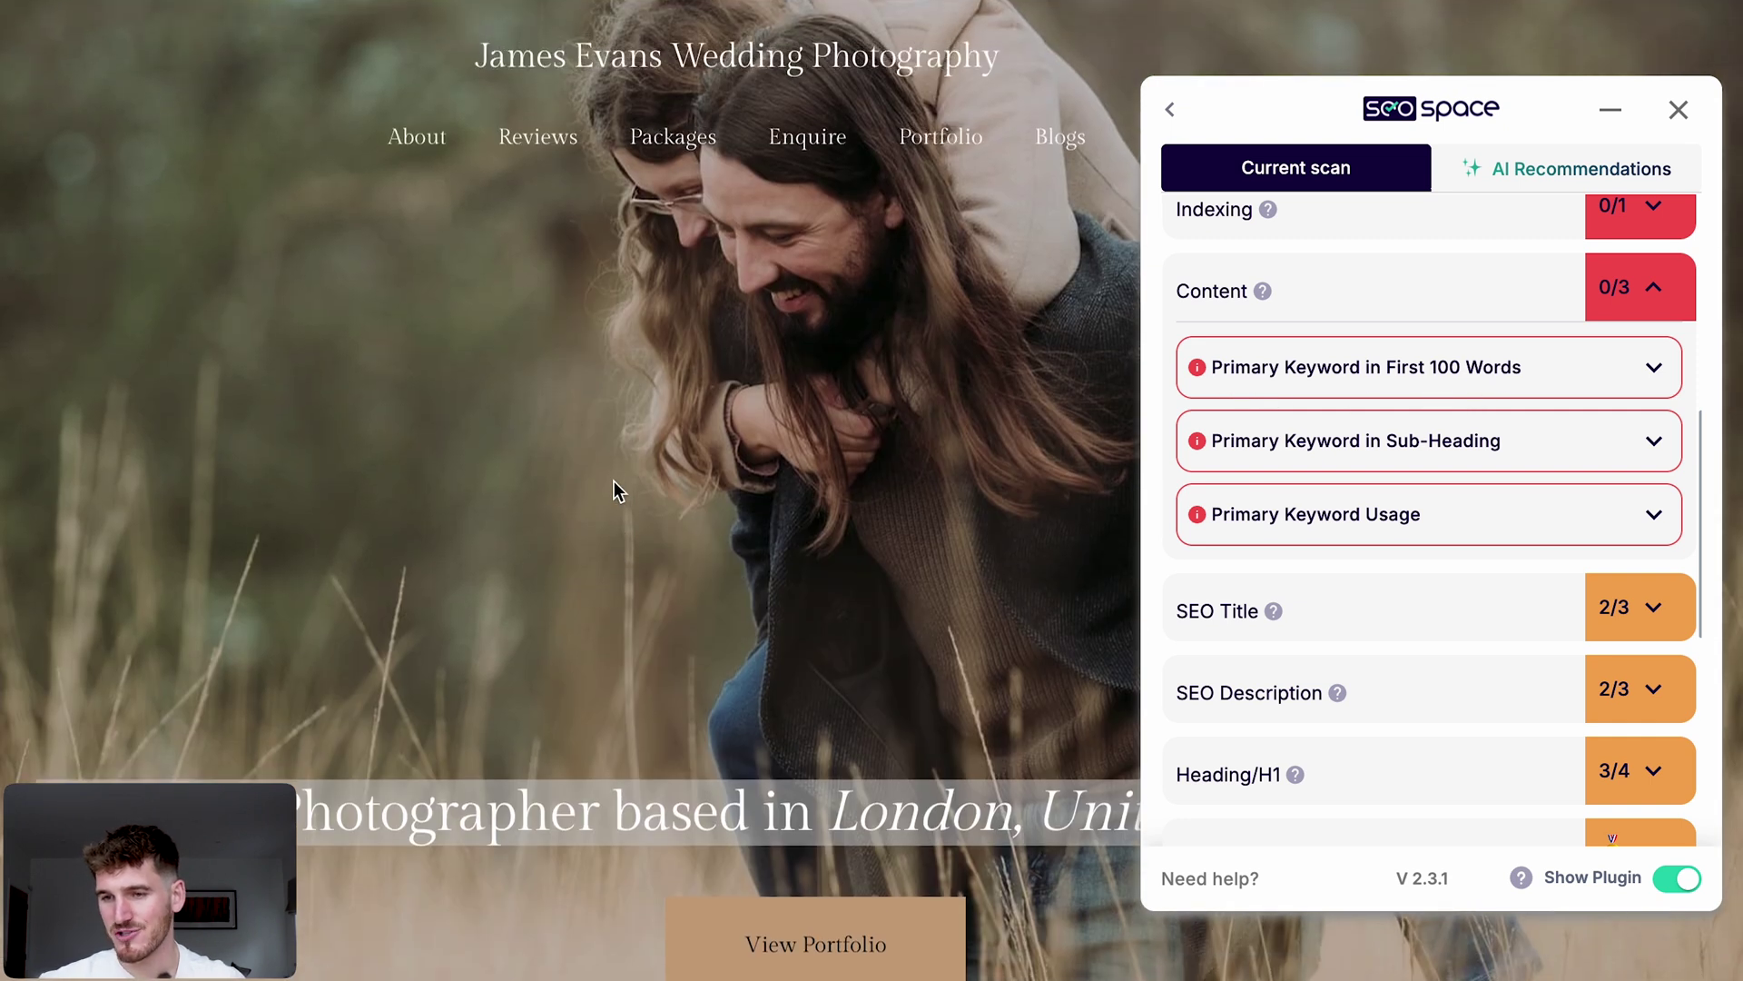
scroll(614, 482, down, 10)
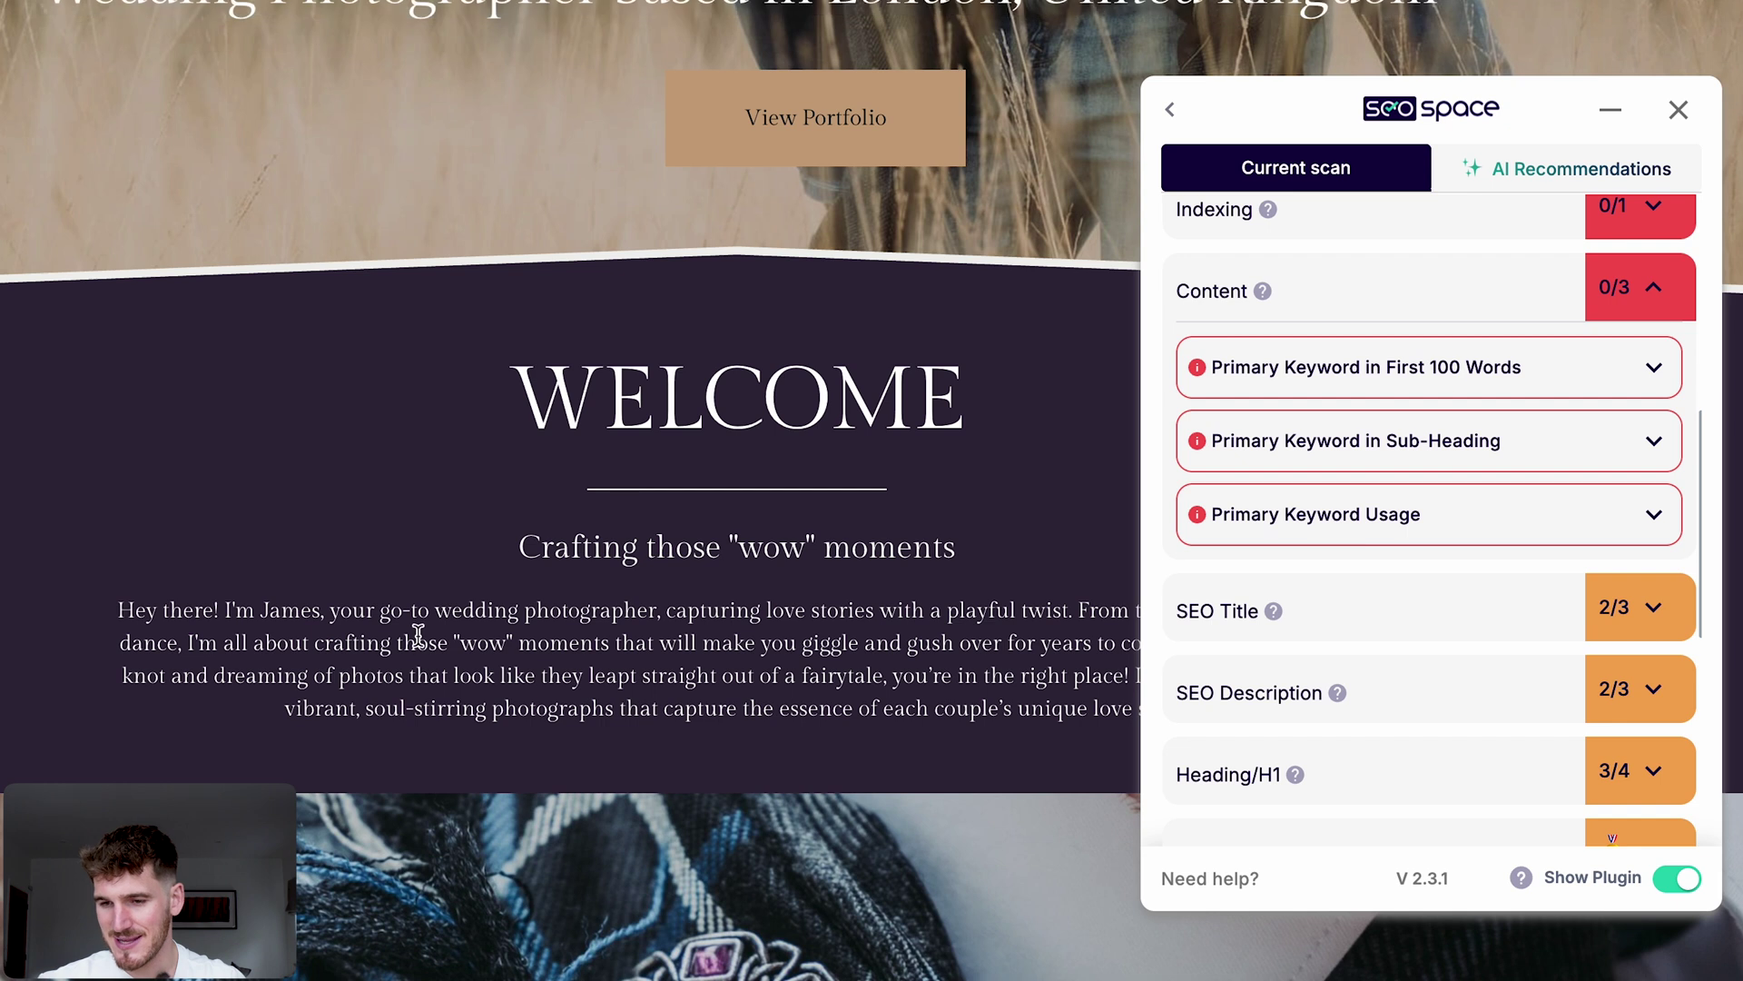
triple_click(418, 633)
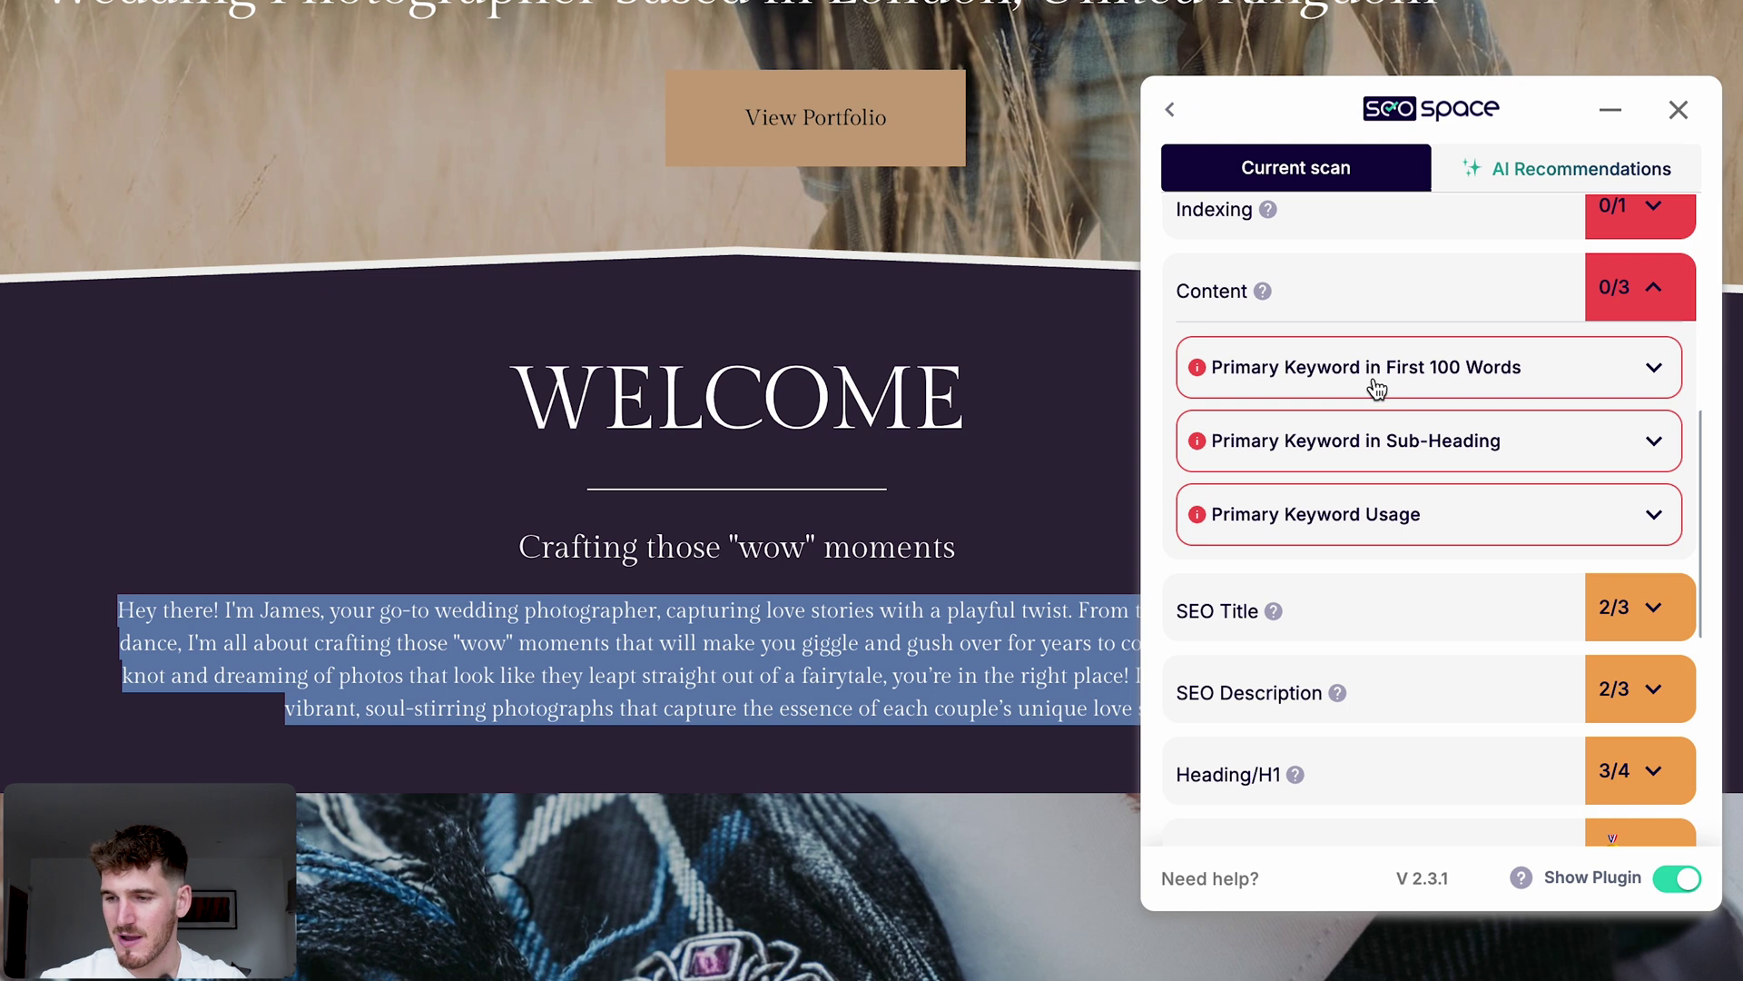
Step: Read the Primary Keyword in Sub-Heading and Primary Keyword Usage advice, and collapse the Content category
click(1375, 443)
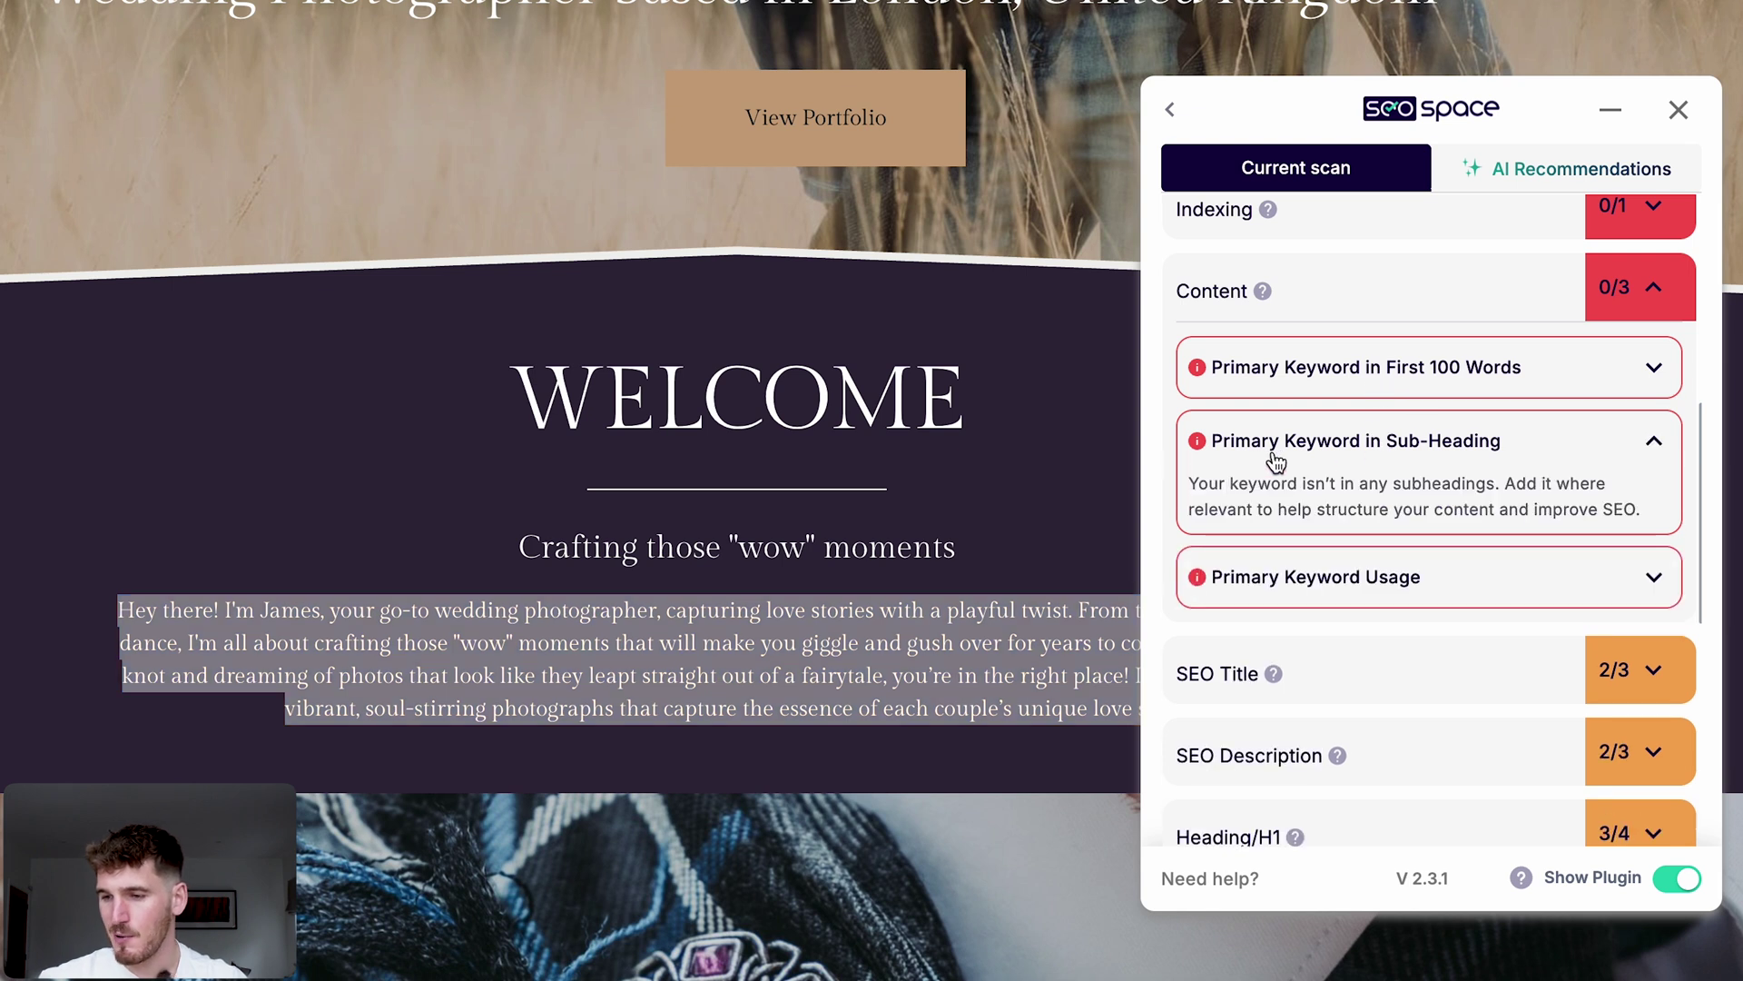
click(1460, 450)
click(1452, 525)
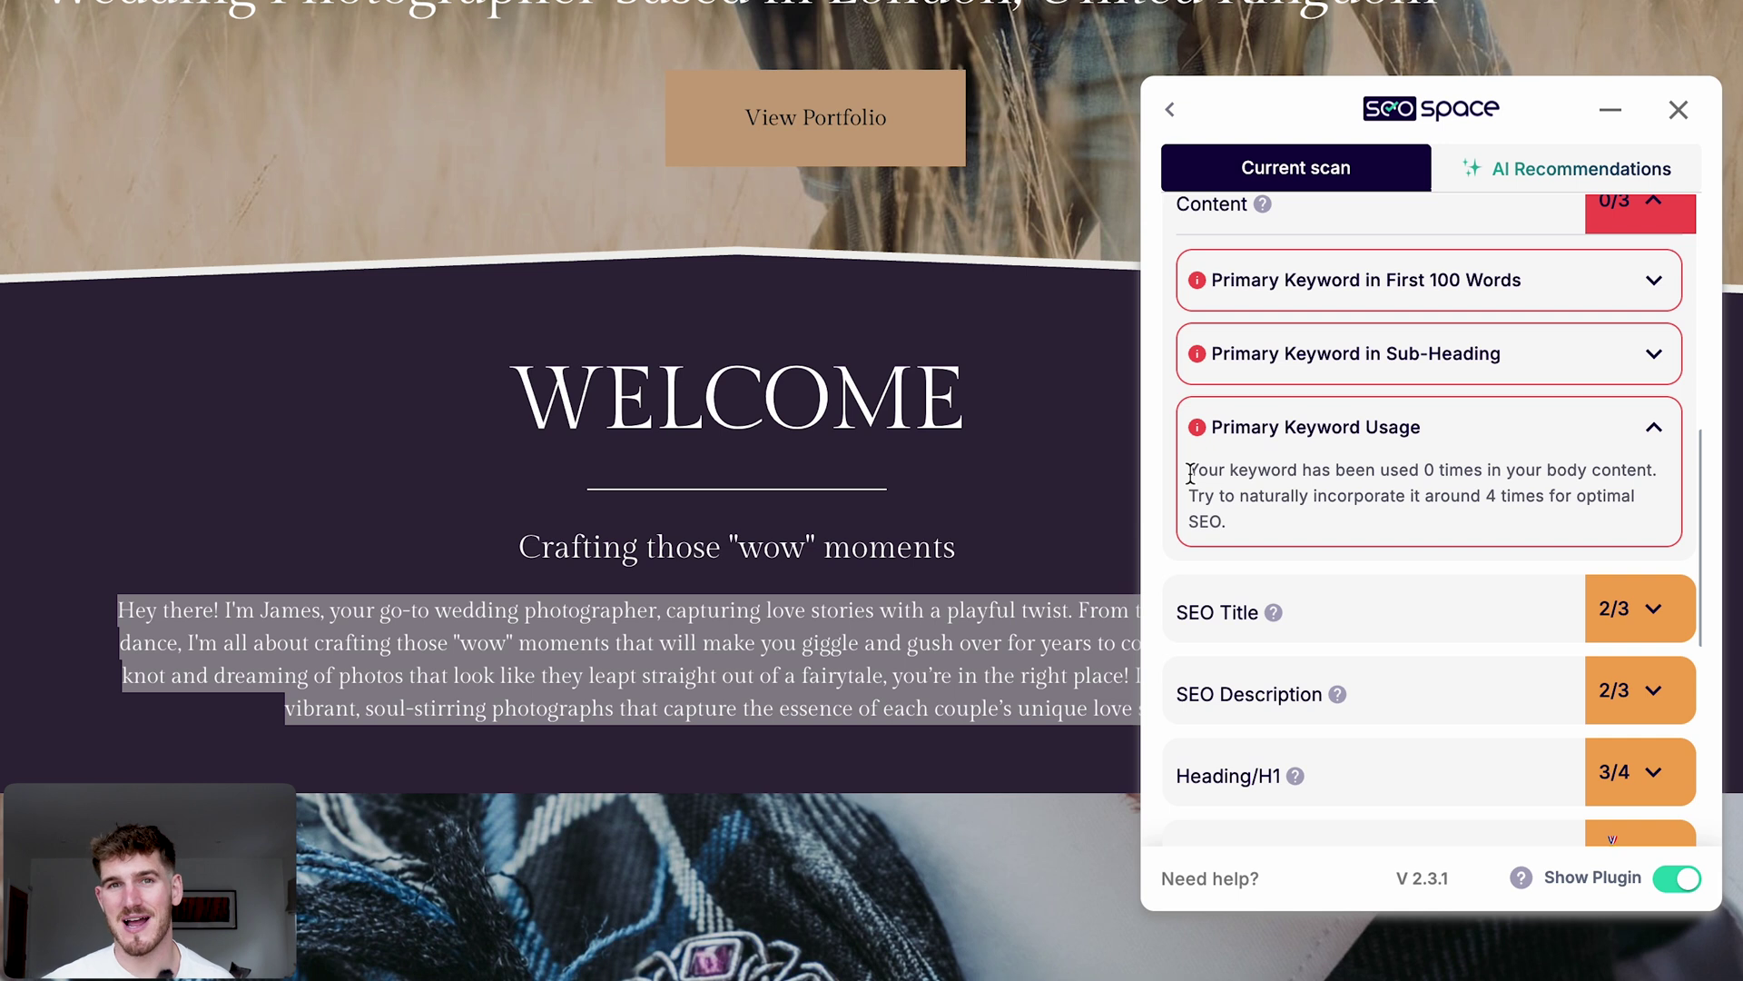
click(1453, 207)
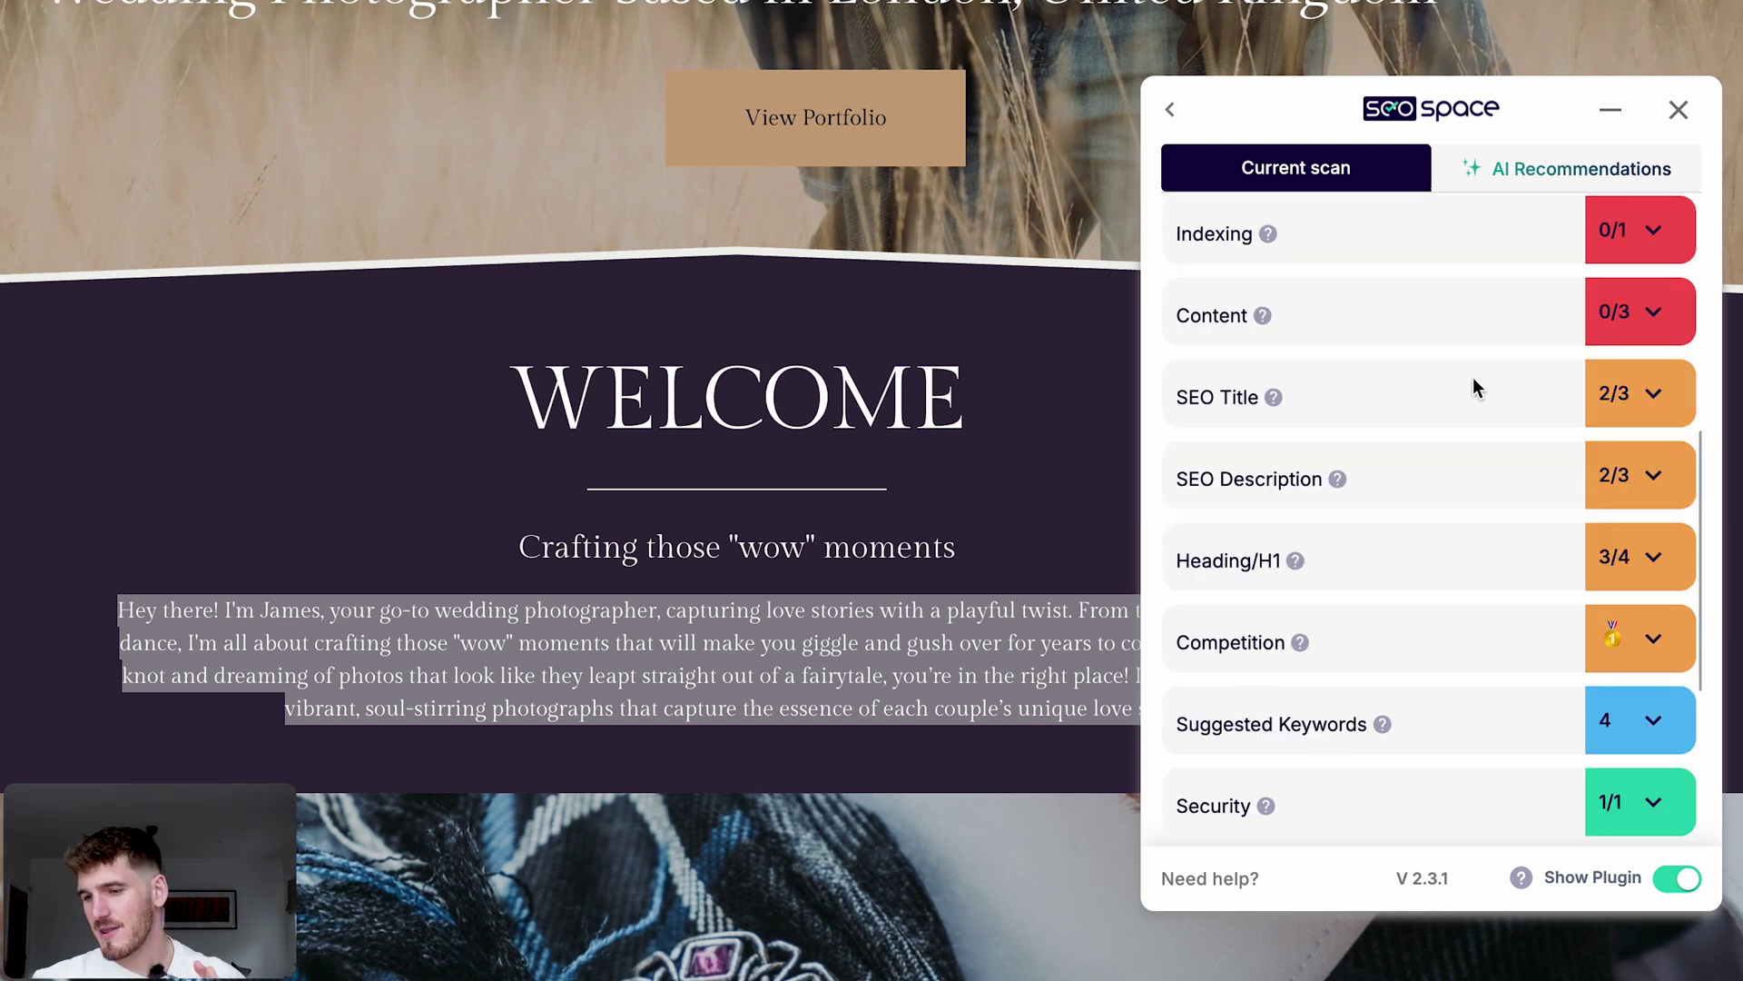
Step: Expand the scan's Images category and read the Image Alt Text advice
scroll(1473, 378, up, 3)
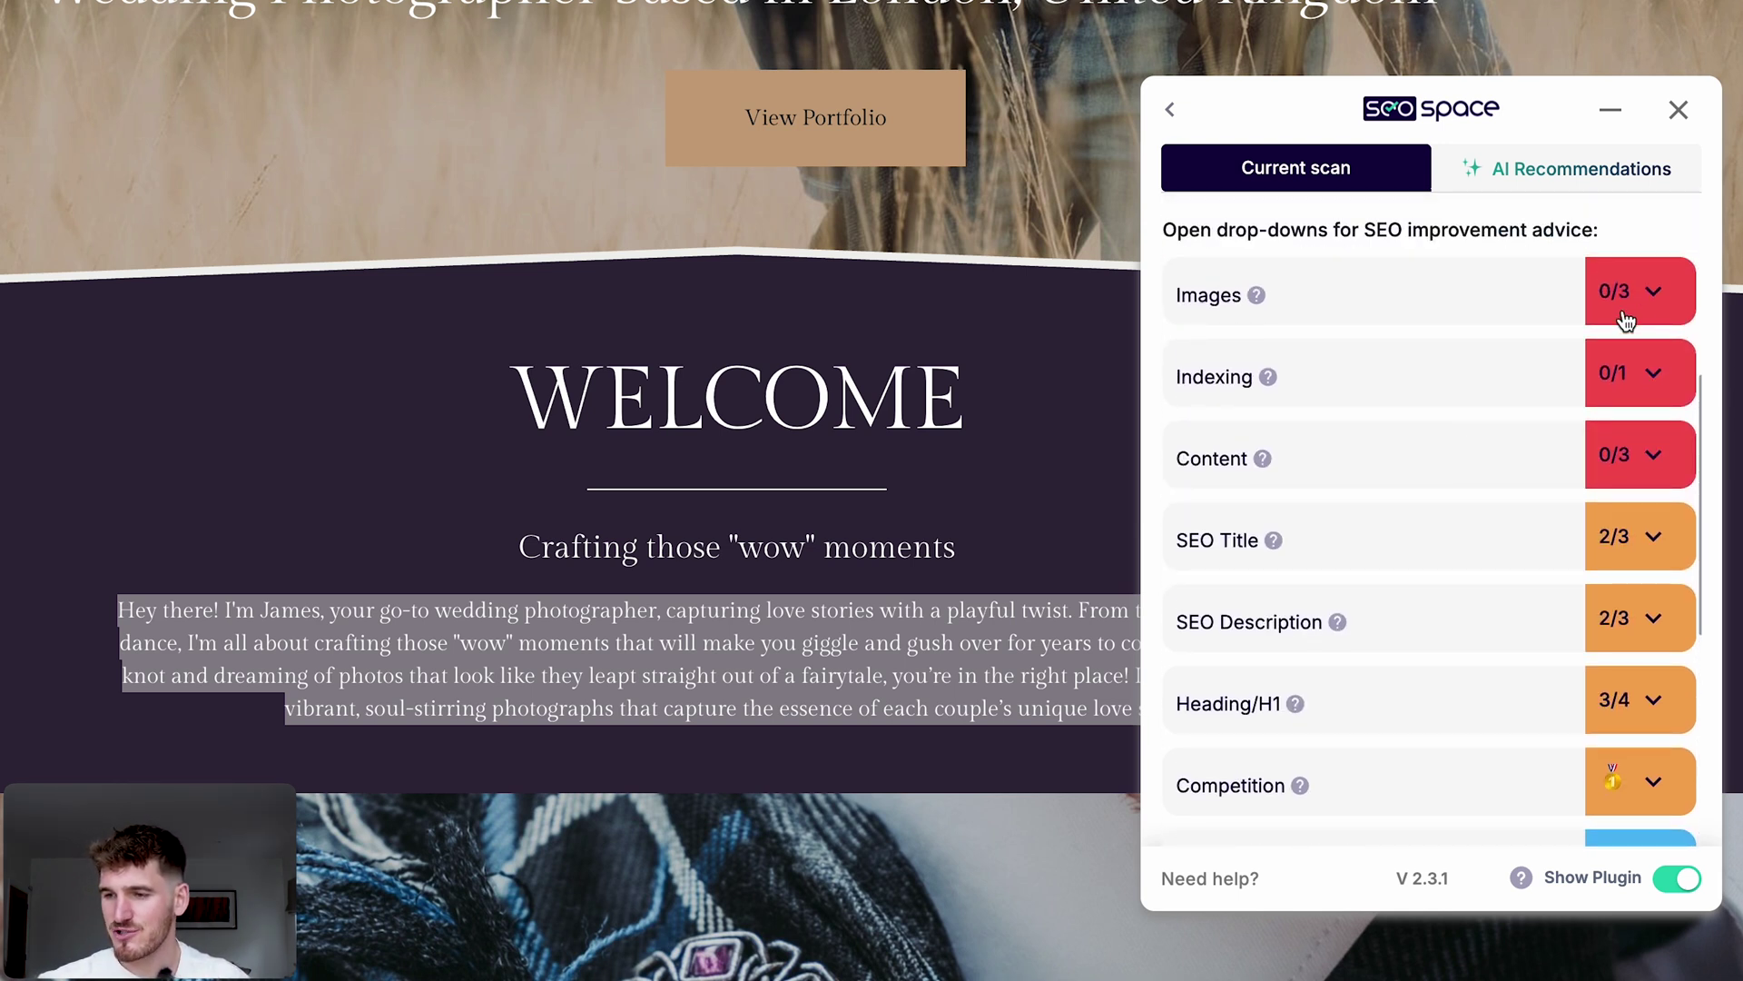
click(1649, 305)
click(1403, 422)
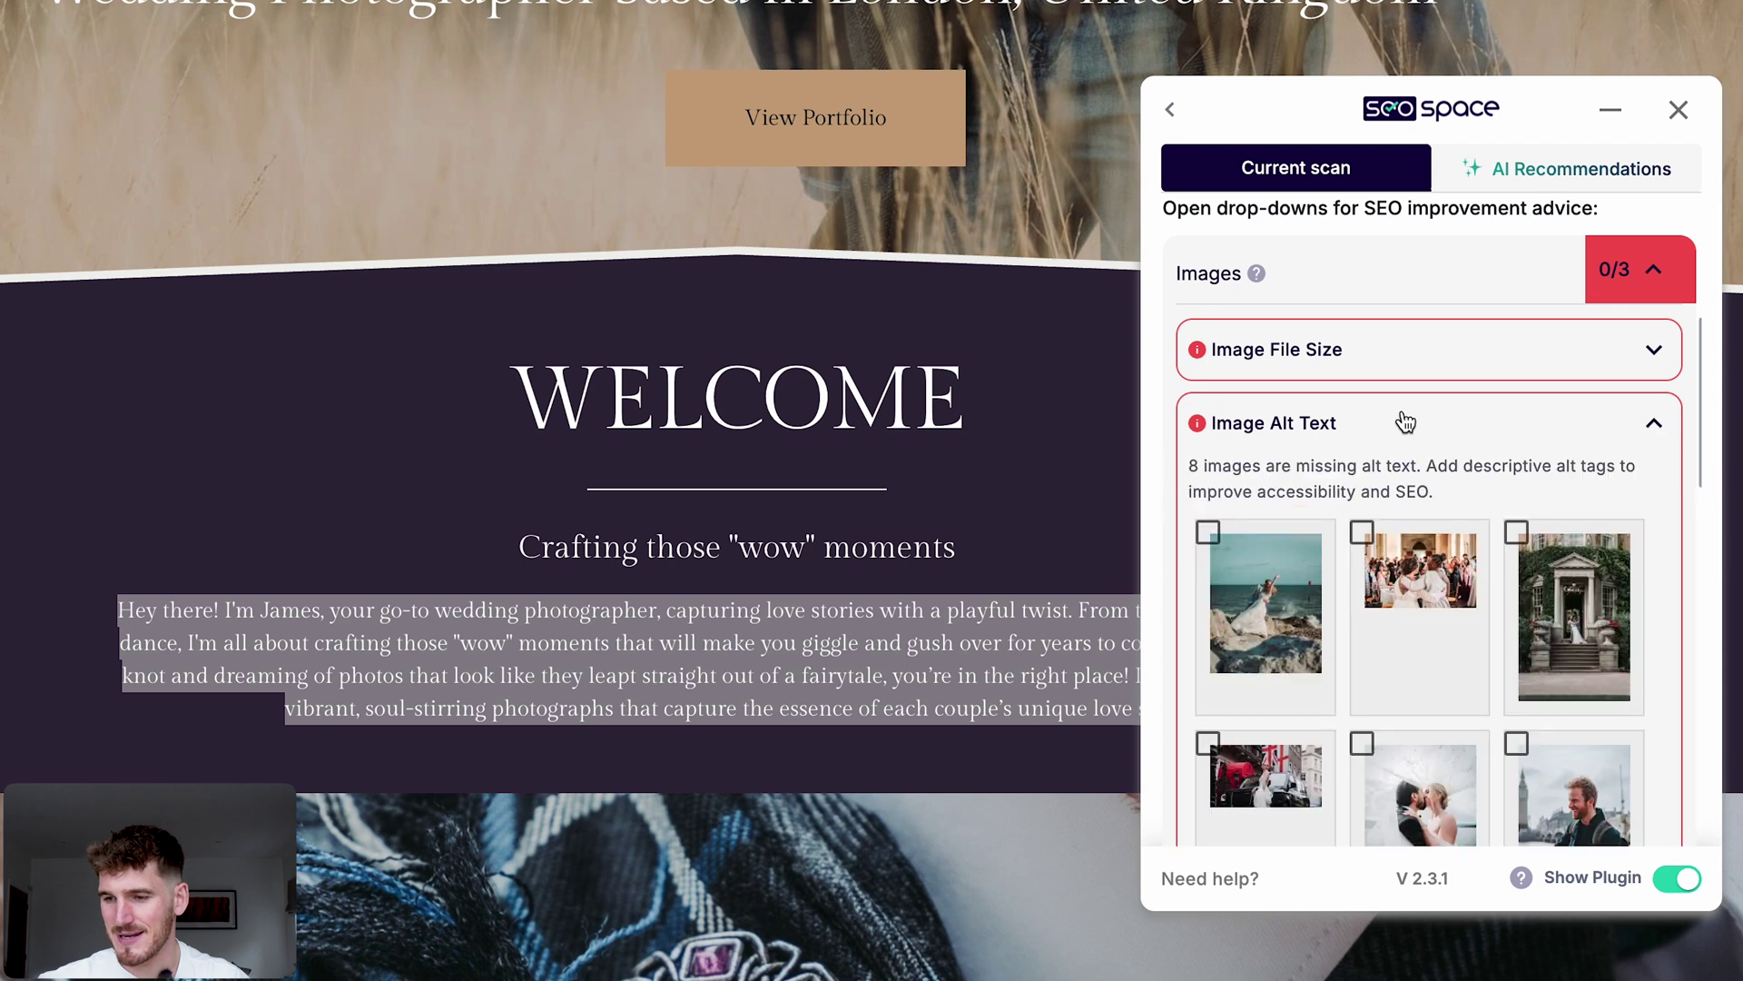
scroll(1406, 421, down, 2)
click(1483, 301)
Step: Read the Primary Keyword Usage advice for the images, collapse the Images category and return to the scan overview
click(1355, 368)
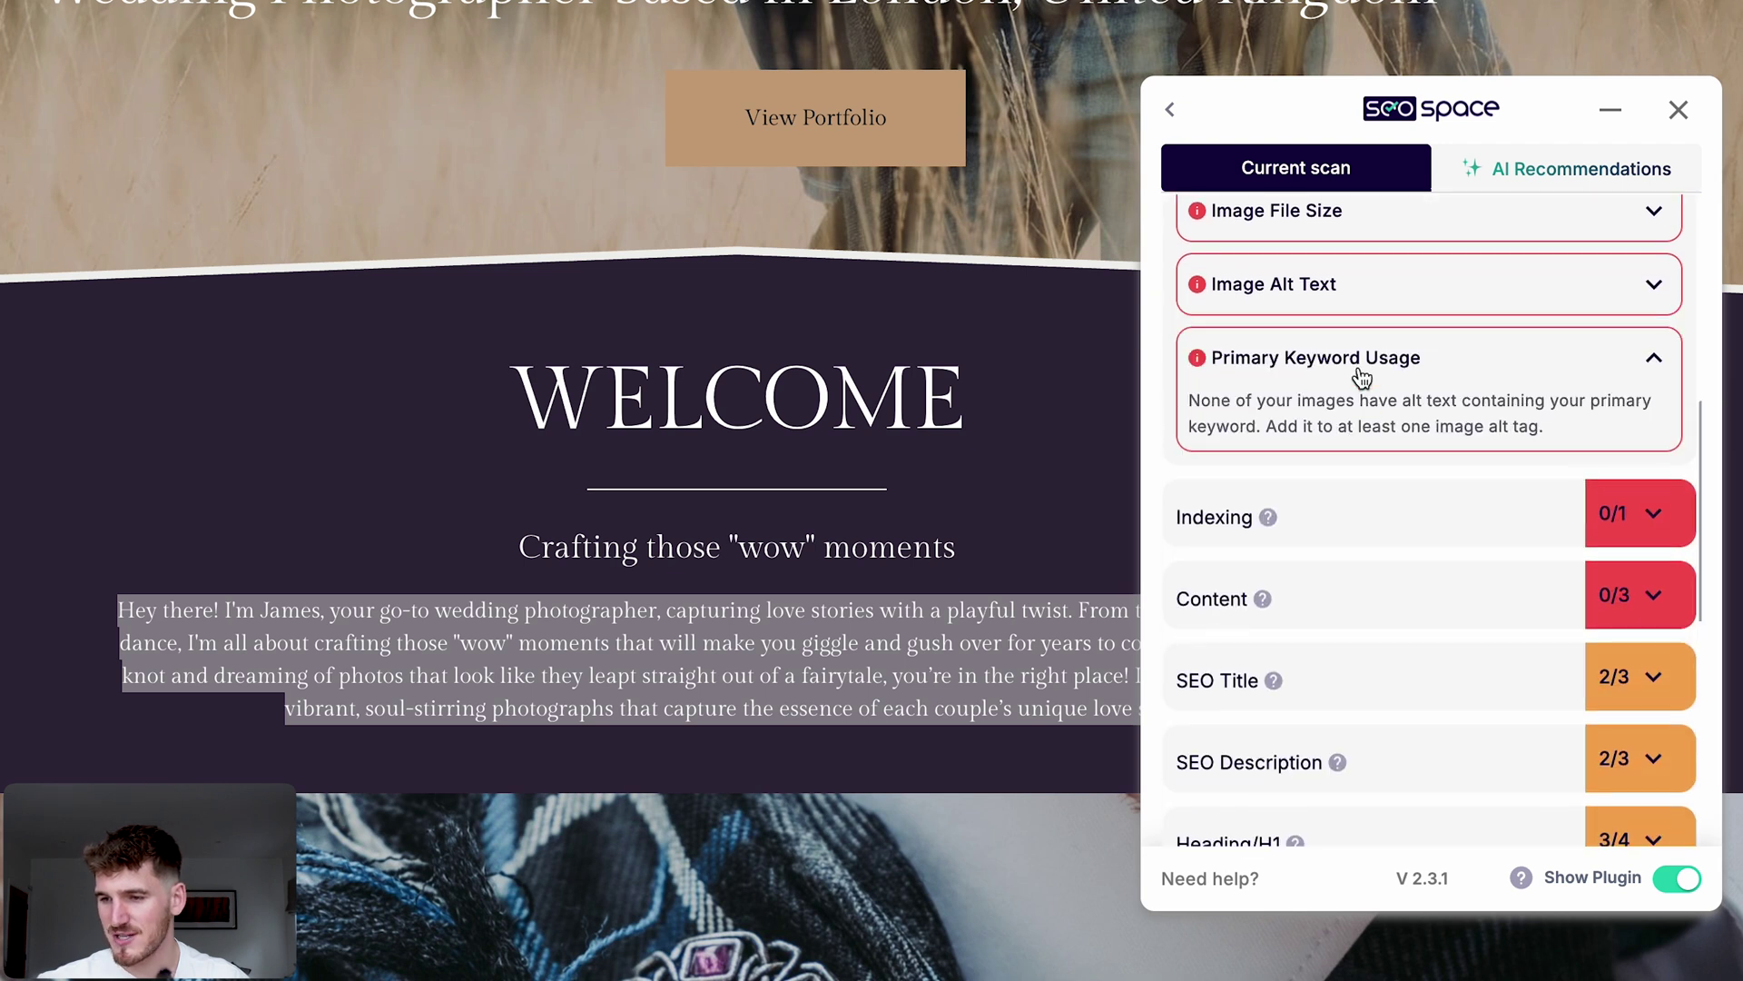
drag(1184, 382, 1569, 425)
click(1400, 414)
triple_click(1400, 414)
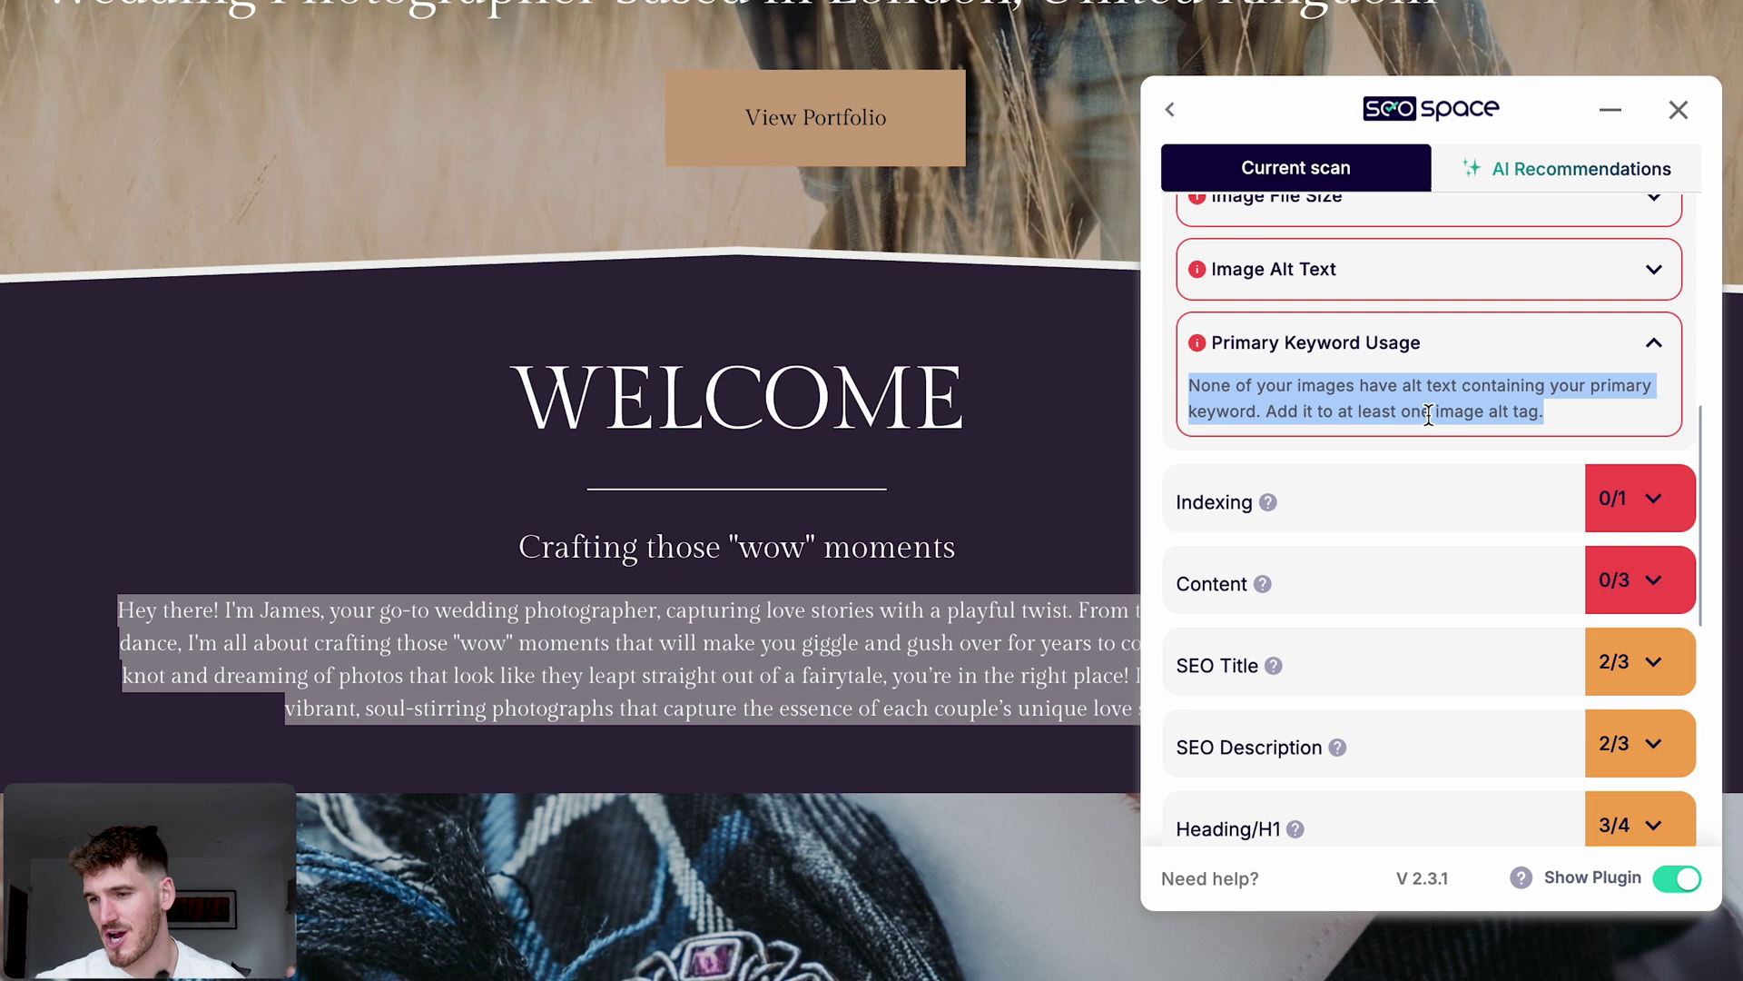
click(1335, 348)
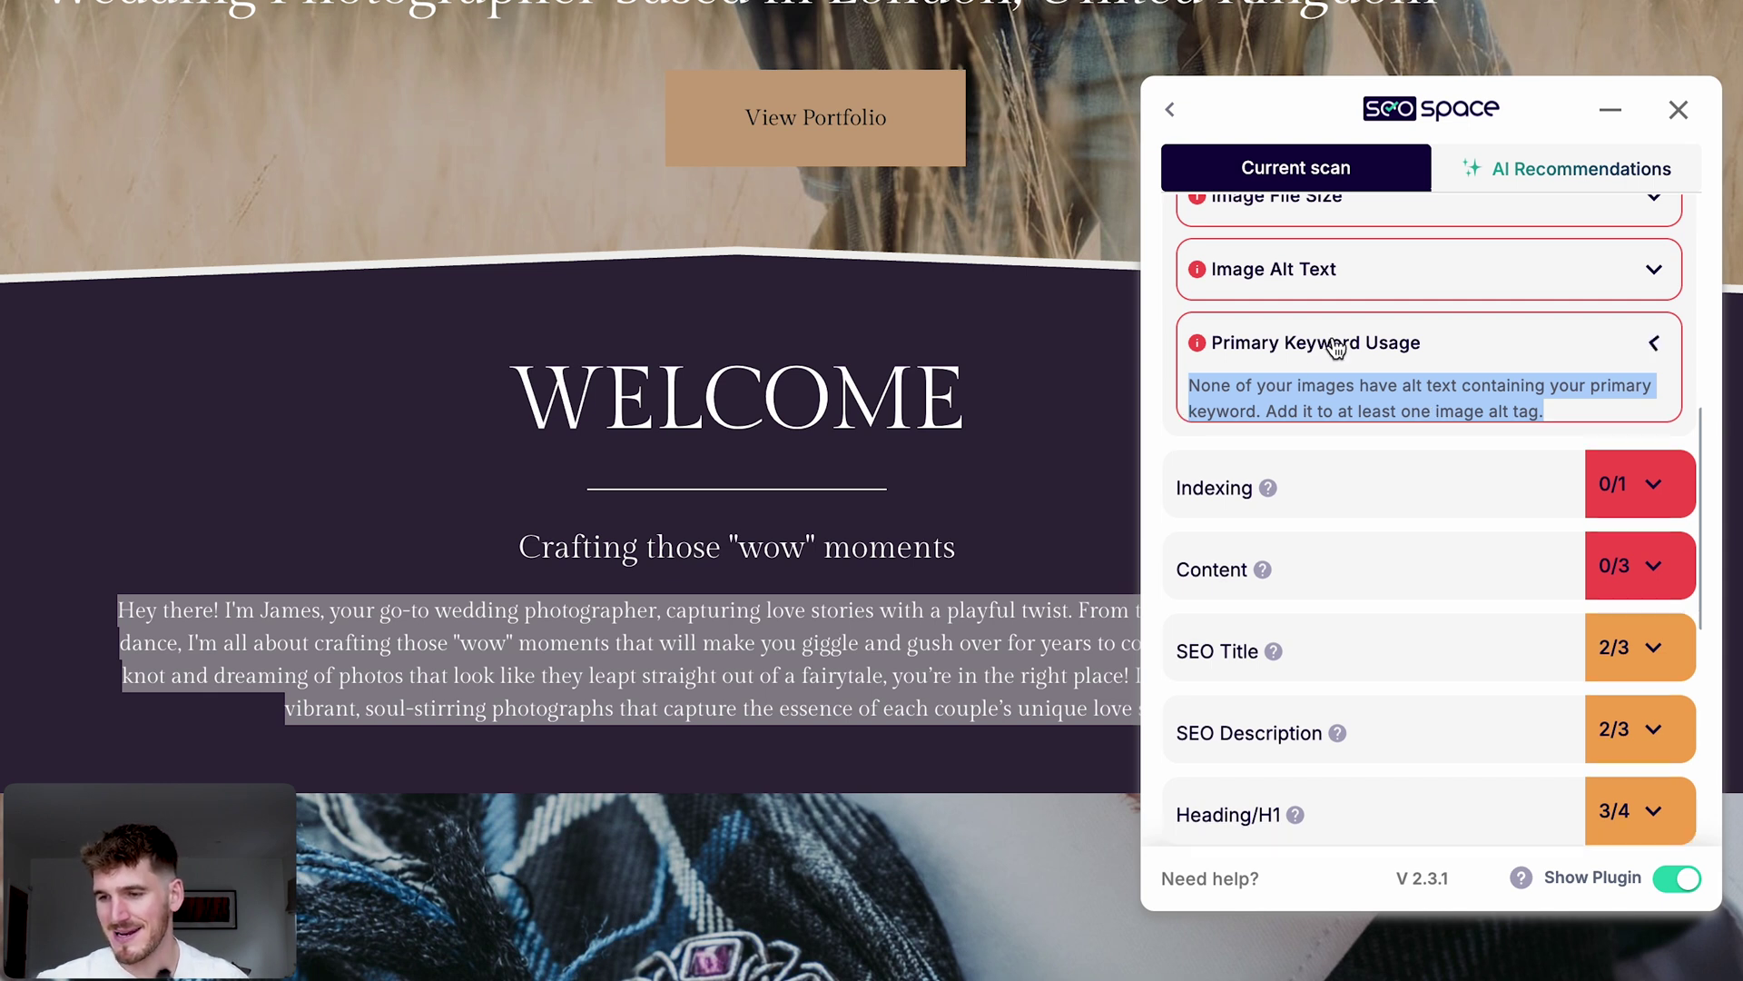
scroll(1327, 404, up, 3)
click(1328, 400)
scroll(1470, 545, up, 4)
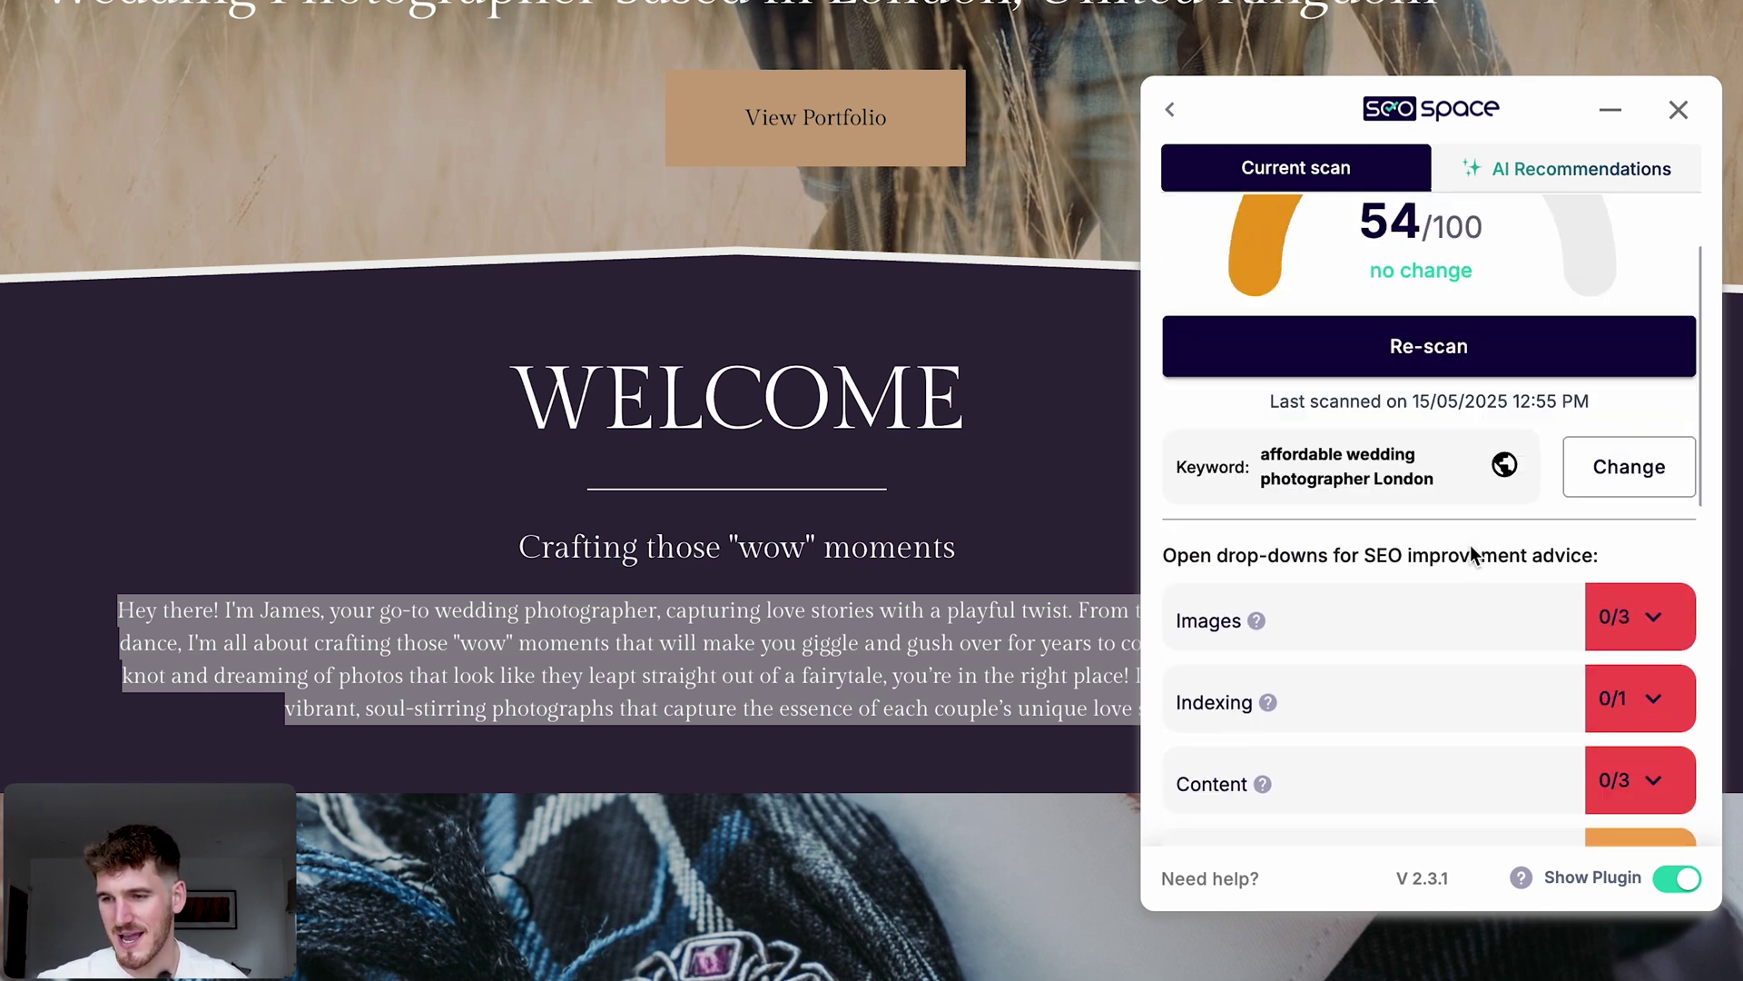